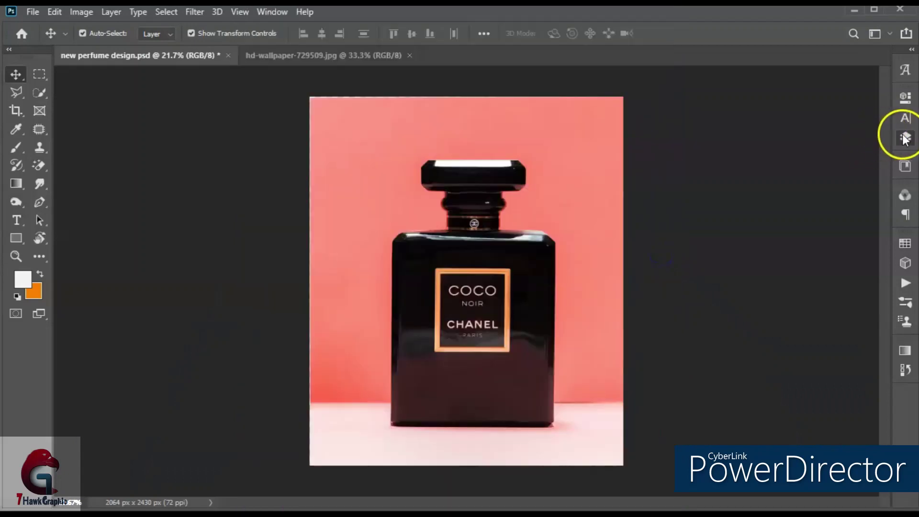
- Select the original bottle photo, Layer 0, in the Layers panel
{"action": "left_click", "coordinate": [905, 137]}
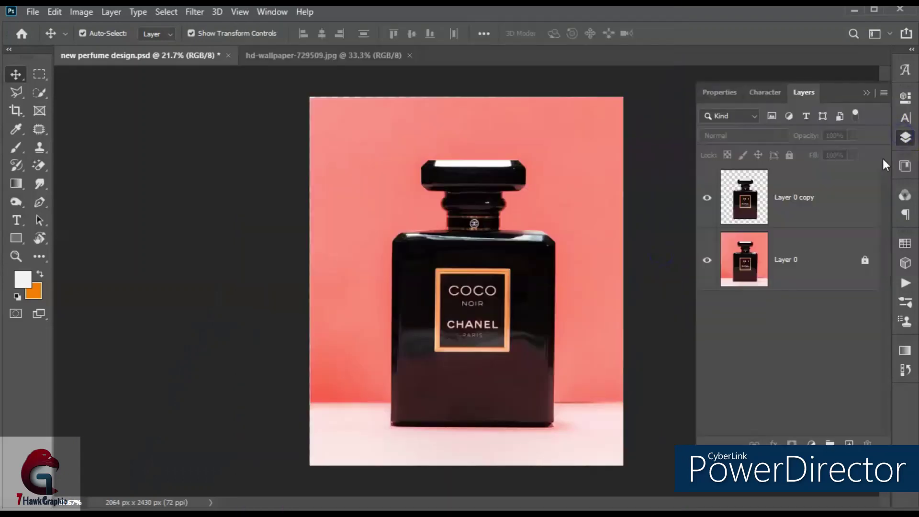
{"action": "left_click", "coordinate": [801, 202]}
{"action": "left_click", "coordinate": [800, 257]}
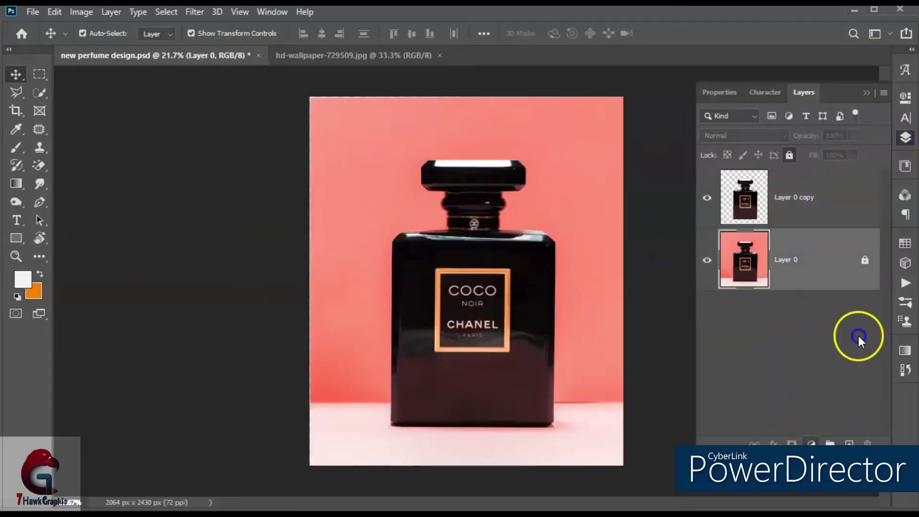
- Add a black radial Gradient Fill layer at 148% scale, its glow shifted lower
{"action": "left_click", "coordinate": [840, 207]}
{"action": "left_click", "coordinate": [798, 78]}
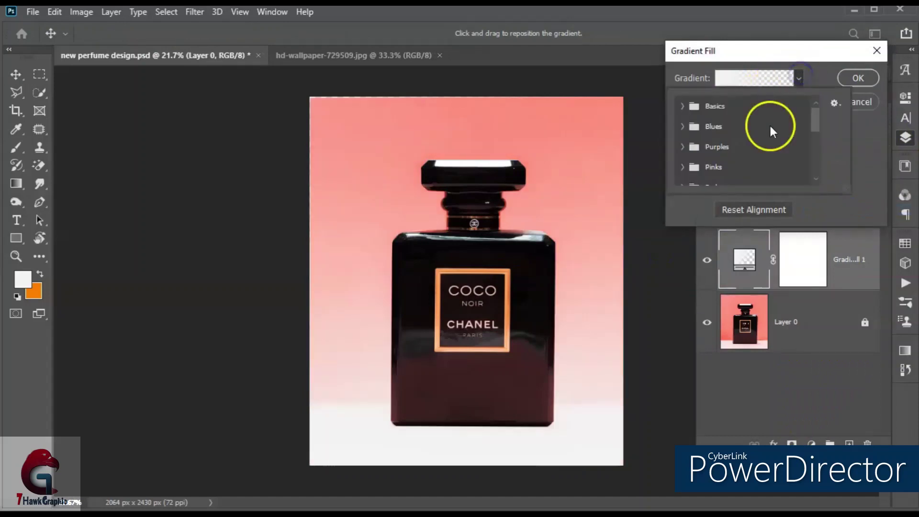
{"action": "scroll", "coordinate": [771, 127], "scroll_direction": "down", "scroll_amount": 3}
{"action": "left_click", "coordinate": [682, 153]}
{"action": "double_click", "coordinate": [770, 148]}
{"action": "left_click", "coordinate": [742, 101]}
{"action": "left_click", "coordinate": [732, 112]}
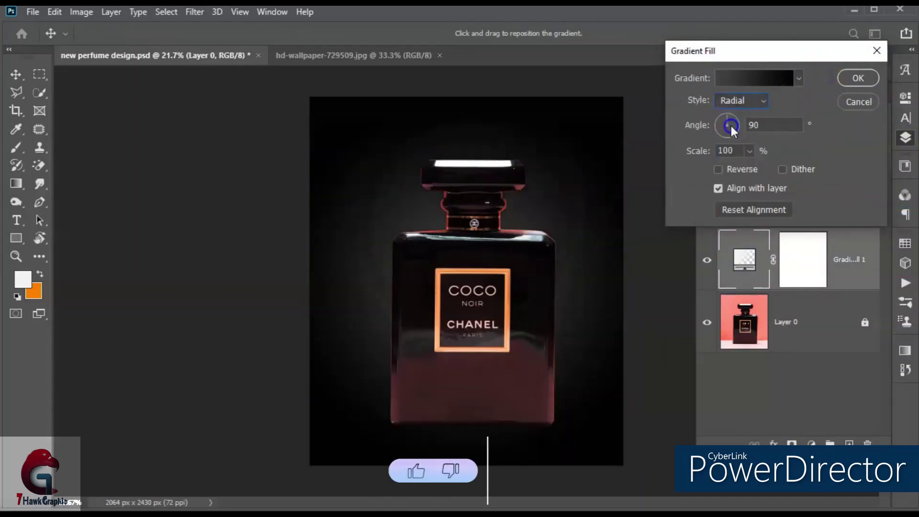
{"action": "left_click_drag", "start_coordinate": [497, 245], "coordinate": [493, 293]}
{"action": "left_click_drag", "start_coordinate": [718, 153], "coordinate": [717, 153]}
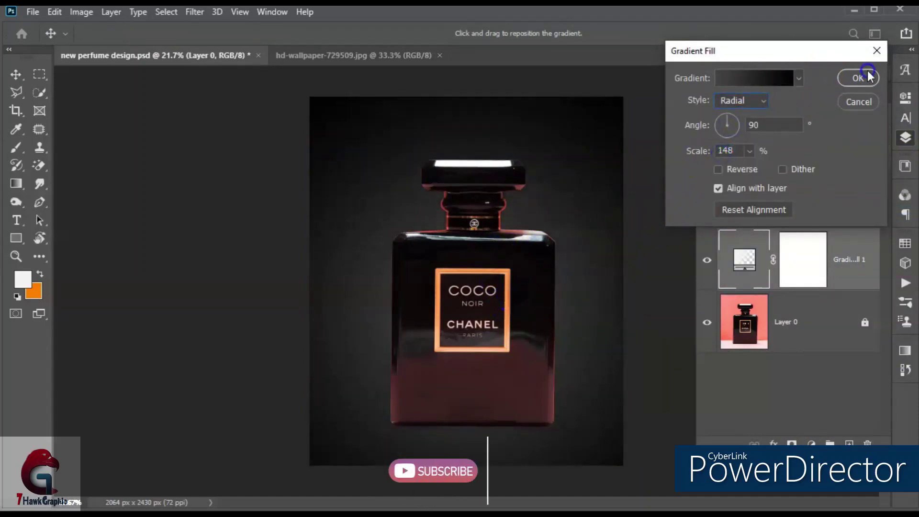
{"action": "left_click", "coordinate": [767, 198]}
- Scale the cut-out bottle (Layer 0 copy) down to about 64% and centre it
{"action": "key", "text": "Return"}
{"action": "key", "text": "ctrl+j"}
{"action": "left_click", "coordinate": [732, 198]}
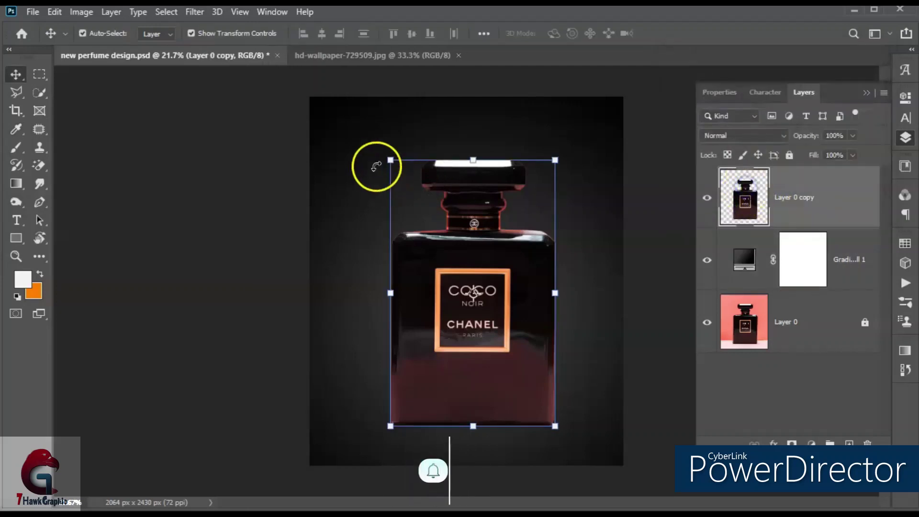
{"action": "mouse_move", "coordinate": [391, 160]}
{"action": "left_mouse_down"}
{"action": "mouse_move", "coordinate": [434, 242]}
{"action": "mouse_move", "coordinate": [395, 226]}
{"action": "left_mouse_up"}
{"action": "left_click_drag", "start_coordinate": [447, 331], "coordinate": [442, 335]}
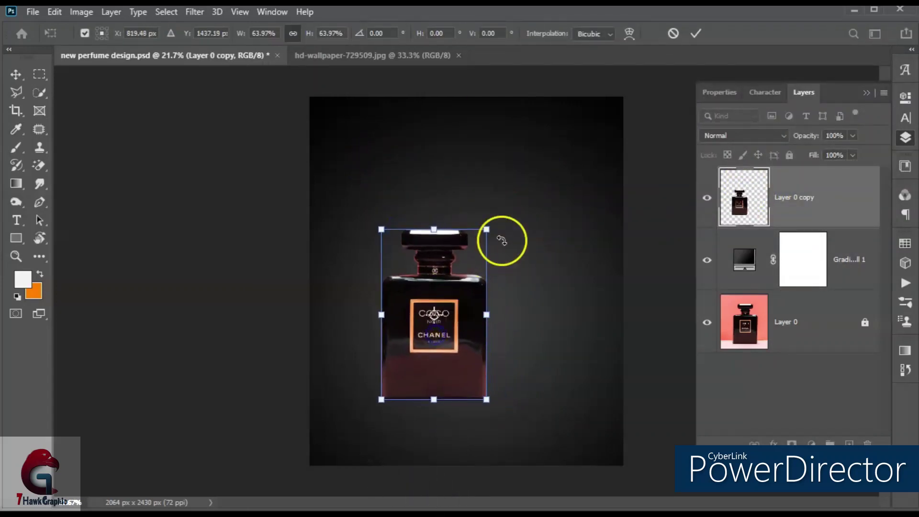
{"action": "left_click", "coordinate": [695, 33]}
- Add a Hue/Saturation adjustment layer with Saturation -100 to desaturate the bottle
{"action": "left_click", "coordinate": [811, 443]}
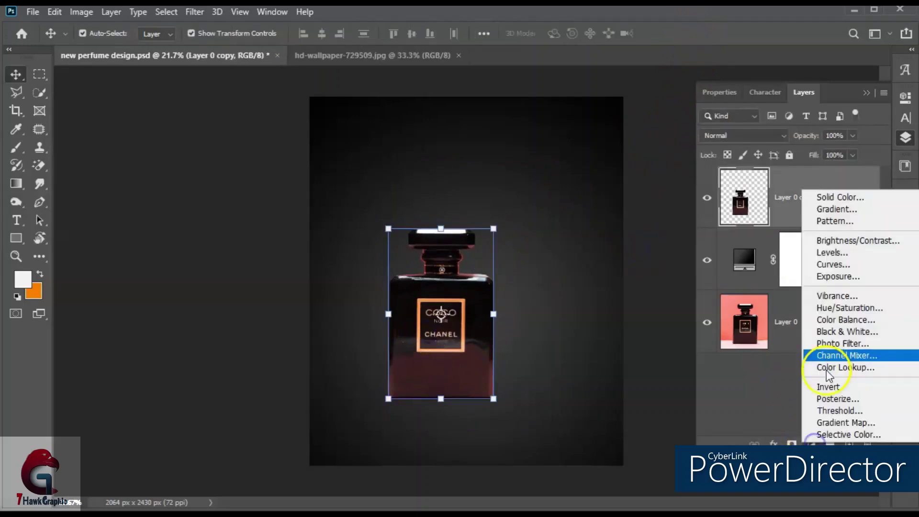
{"action": "left_click", "coordinate": [845, 308]}
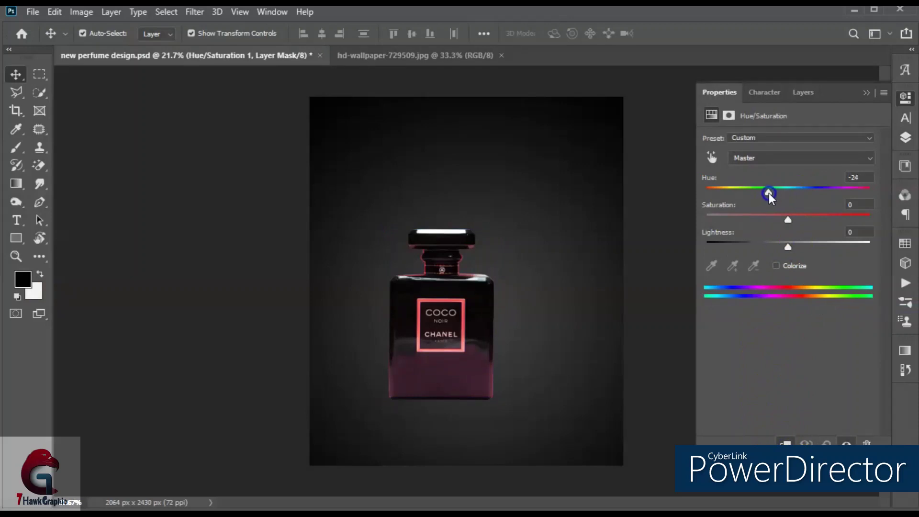
{"action": "left_click_drag", "start_coordinate": [769, 193], "coordinate": [690, 216]}
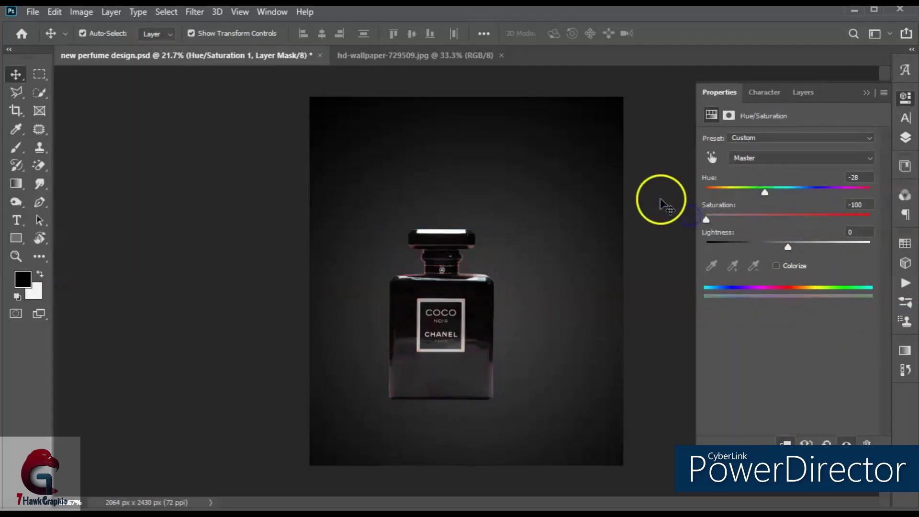
{"action": "left_click", "coordinate": [803, 93]}
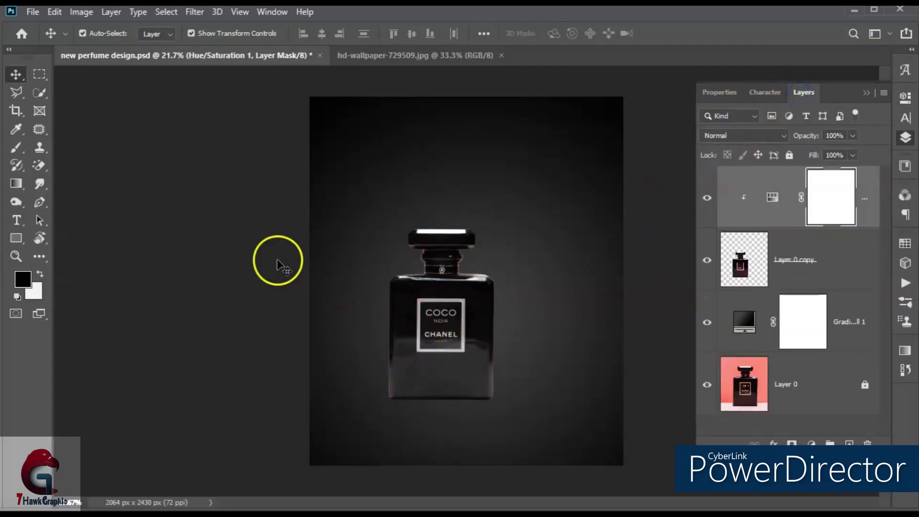
- Invert a rectangle of the mask over the COCO label, deselect, and select the gradient fill layer
{"action": "left_click", "coordinate": [39, 75]}
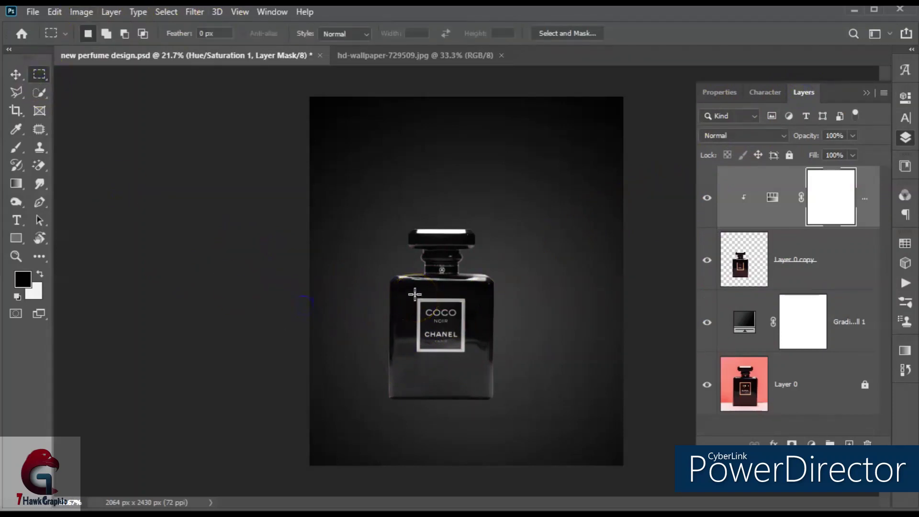
{"action": "left_click_drag", "start_coordinate": [416, 295], "coordinate": [467, 354]}
{"action": "left_click", "coordinate": [81, 11]}
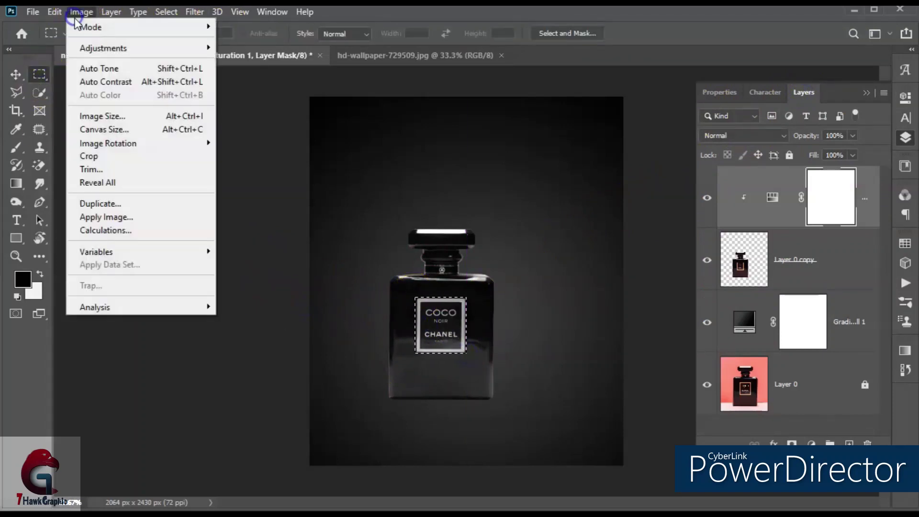
{"action": "left_click", "coordinate": [234, 150]}
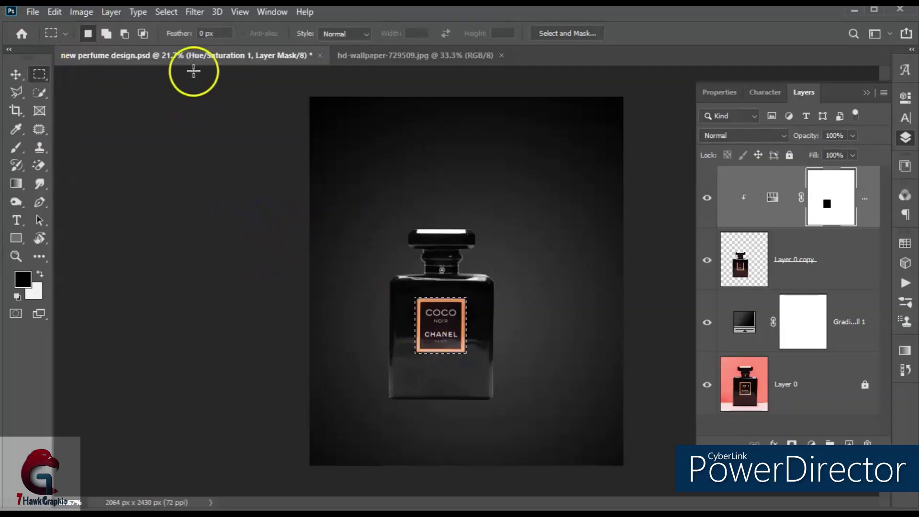
{"action": "left_click", "coordinate": [166, 11]}
{"action": "left_click", "coordinate": [190, 214]}
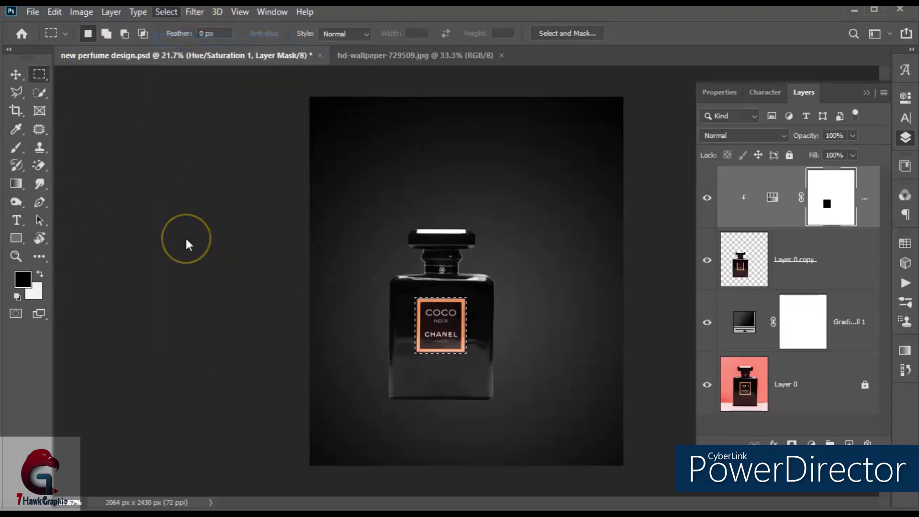
{"action": "scroll", "coordinate": [411, 384], "scroll_direction": "up", "scroll_amount": 1}
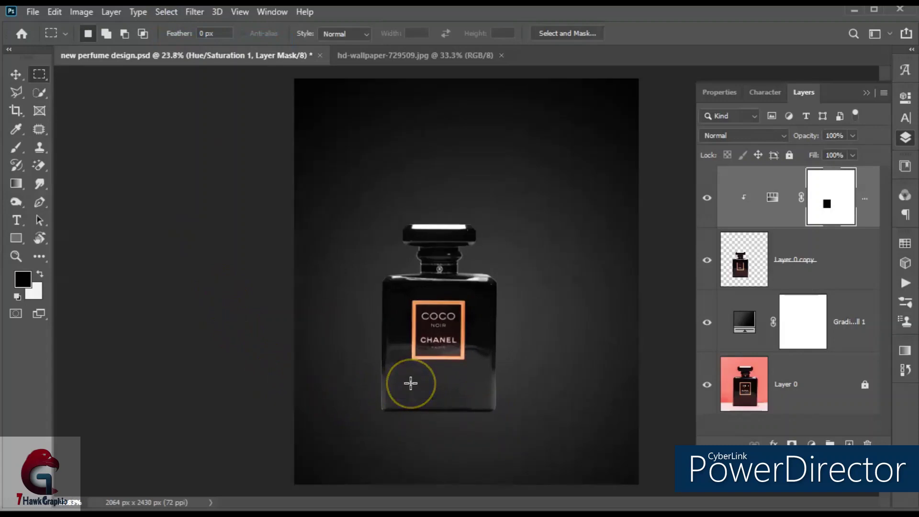
{"action": "left_click", "coordinate": [848, 319]}
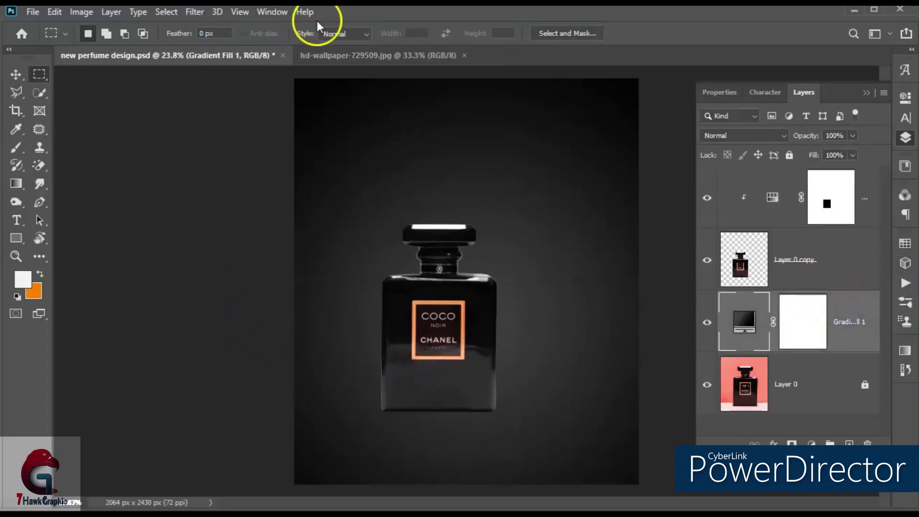
- Quick-select the pink rose in the wallpaper image and move it into the poster
{"action": "left_click", "coordinate": [376, 56]}
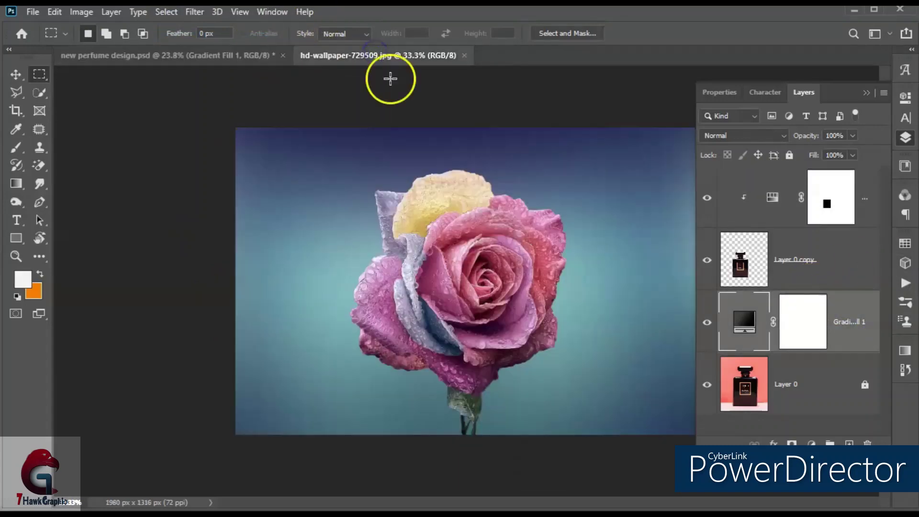
{"action": "left_click", "coordinate": [39, 92]}
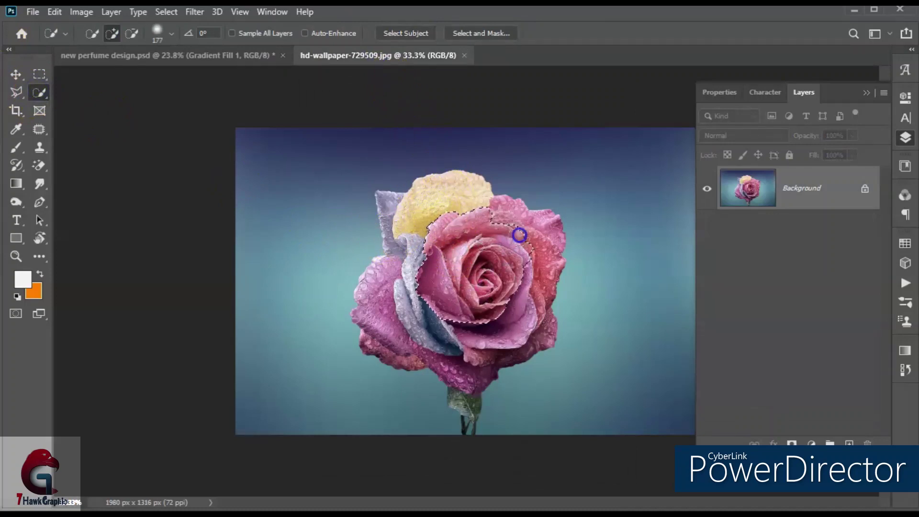
{"action": "left_click_drag", "start_coordinate": [519, 235], "coordinate": [408, 220]}
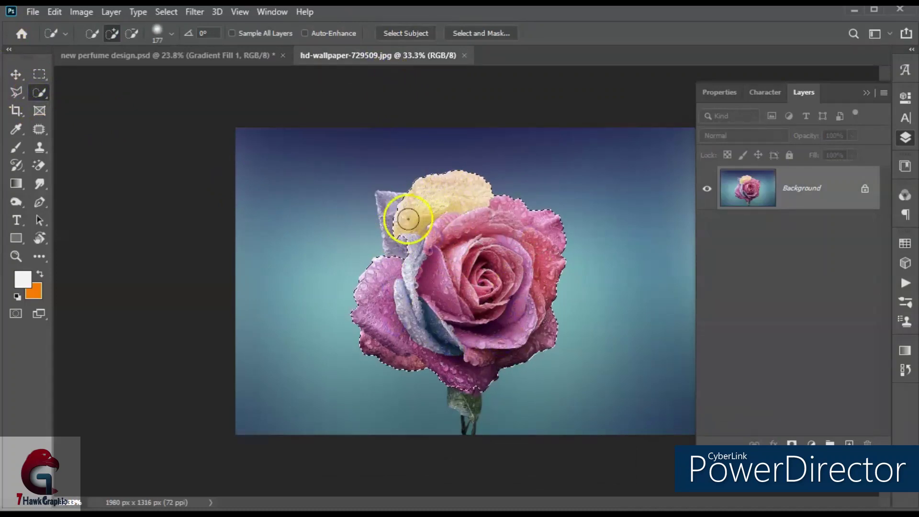
{"action": "left_click", "coordinate": [15, 74]}
{"action": "left_click_drag", "start_coordinate": [430, 249], "coordinate": [522, 287]}
- Scale the rose to 80.62% and tilt it about 19° beside the bottle, then select the Hue/Saturation layer
{"action": "left_click_drag", "start_coordinate": [610, 250], "coordinate": [581, 285]}
{"action": "left_click_drag", "start_coordinate": [546, 357], "coordinate": [542, 356]}
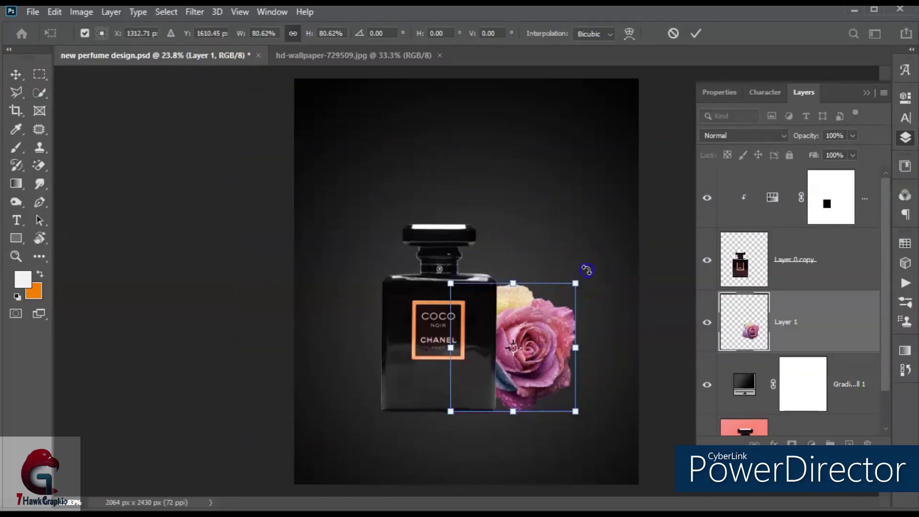
{"action": "mouse_move", "coordinate": [587, 270]}
{"action": "left_mouse_down"}
{"action": "mouse_move", "coordinate": [542, 272]}
{"action": "mouse_move", "coordinate": [540, 263]}
{"action": "left_mouse_up"}
{"action": "left_click_drag", "start_coordinate": [517, 350], "coordinate": [517, 346]}
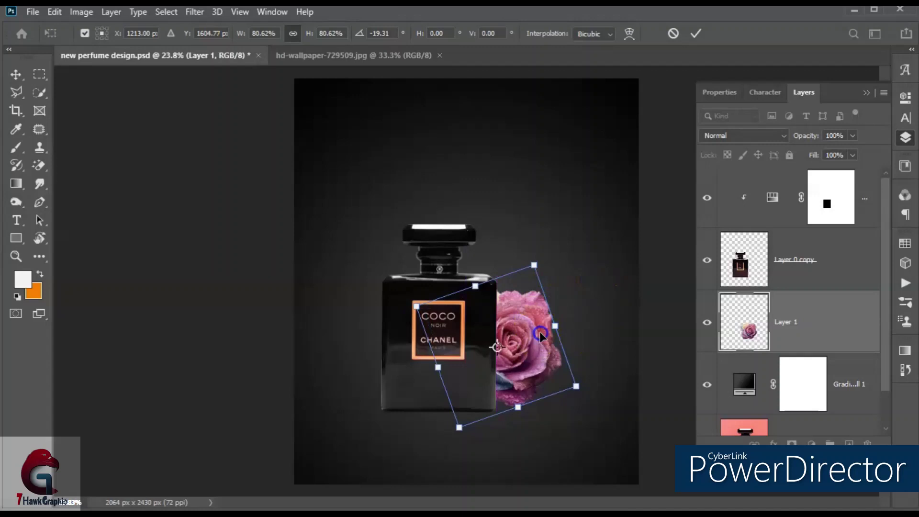
{"action": "left_click", "coordinate": [696, 35]}
{"action": "left_click", "coordinate": [663, 139]}
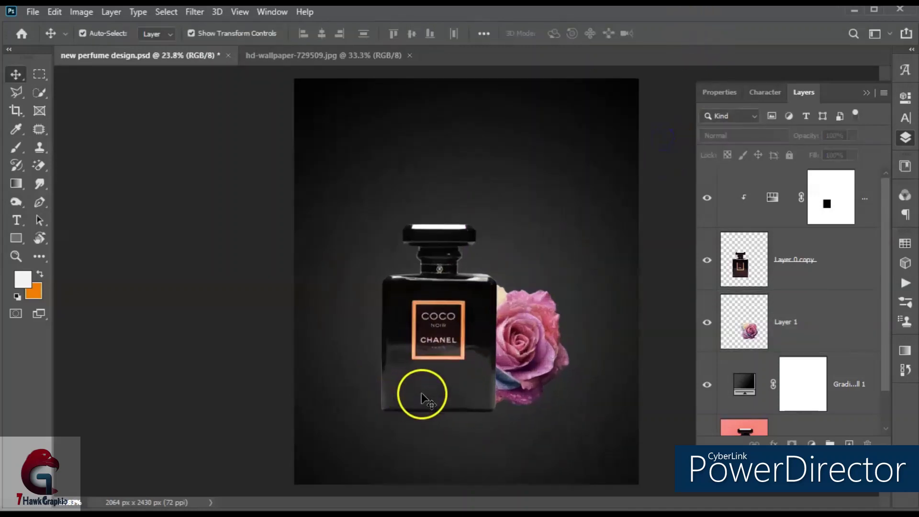
{"action": "scroll", "coordinate": [421, 397], "scroll_direction": "up", "scroll_amount": 1}
{"action": "left_click", "coordinate": [863, 192]}
- On a new layer, stamp an enlarged water-splash brush over the rose
{"action": "left_click", "coordinate": [849, 444]}
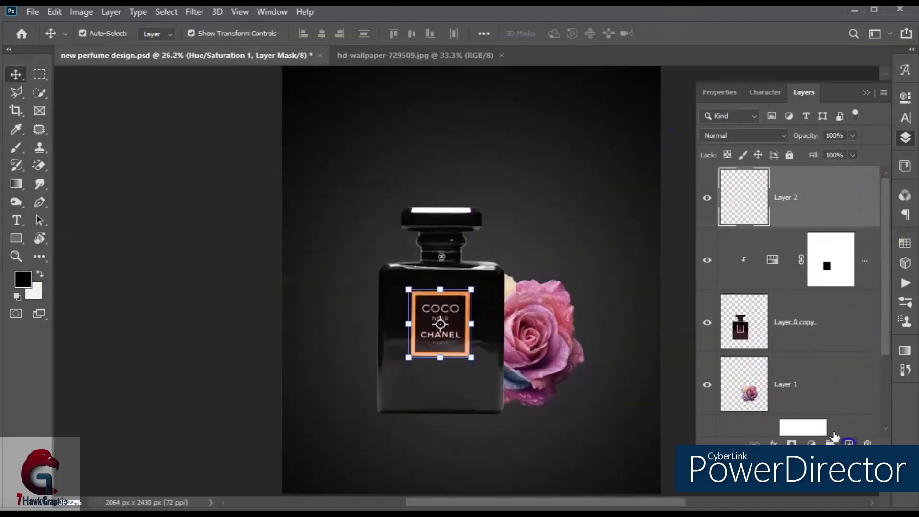
{"action": "left_click", "coordinate": [14, 146]}
{"action": "right_click", "coordinate": [418, 162]}
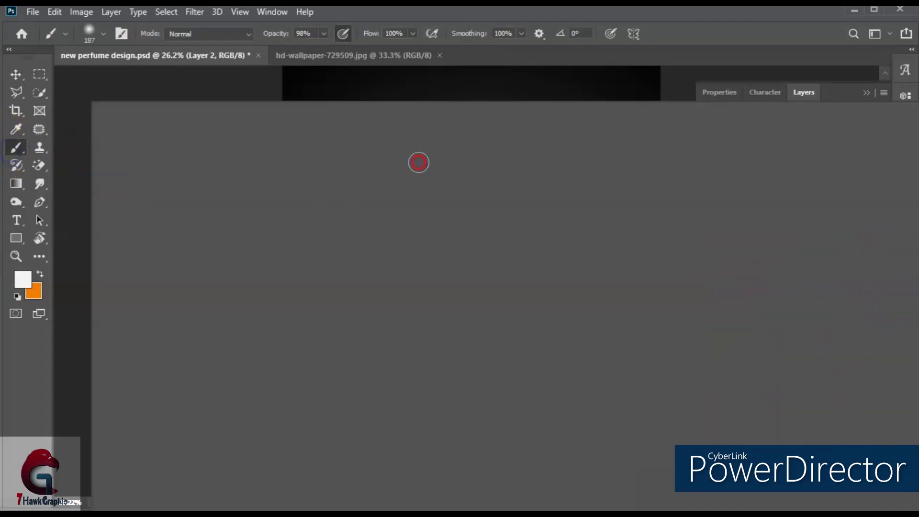
{"action": "left_click_drag", "start_coordinate": [898, 280], "coordinate": [904, 323]}
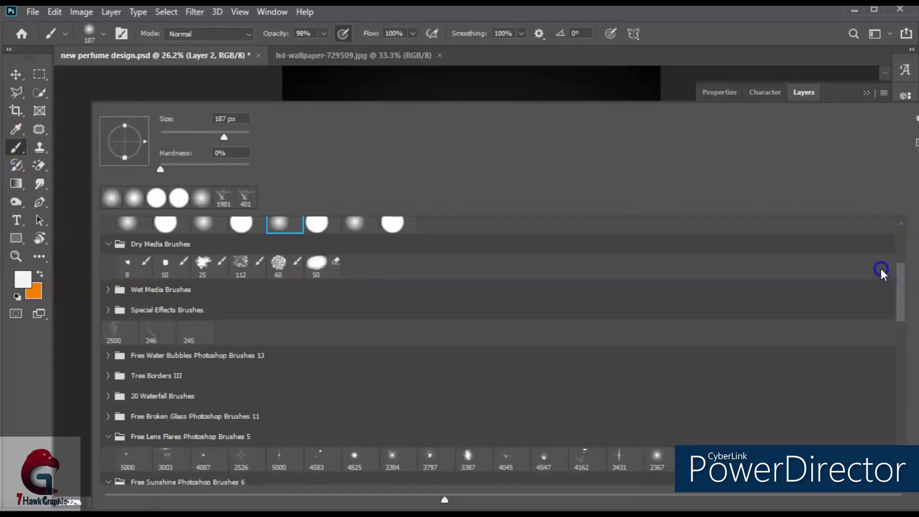
{"action": "scroll", "coordinate": [882, 272], "scroll_direction": "down", "scroll_amount": 3}
{"action": "left_click_drag", "start_coordinate": [900, 277], "coordinate": [899, 304]}
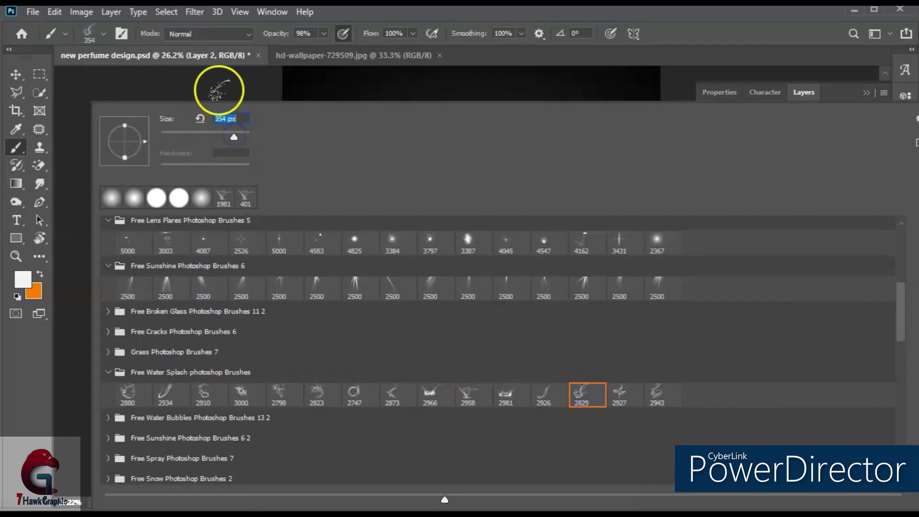
{"action": "left_click", "coordinate": [219, 90]}
{"action": "left_click_drag", "start_coordinate": [443, 380], "coordinate": [521, 345]}
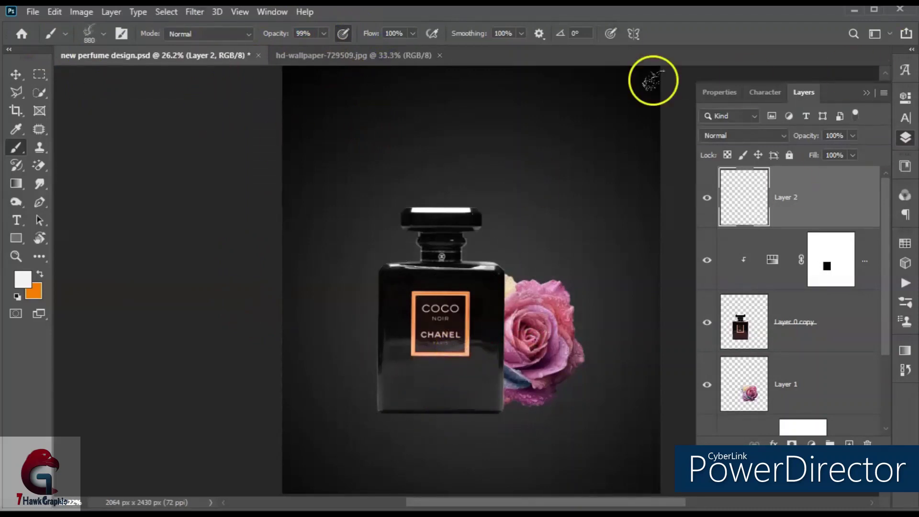
{"action": "left_click", "coordinate": [561, 352]}
- Rotate the rose-and-splash layer about 13° beside the bottle and commit
{"action": "key", "text": "v"}
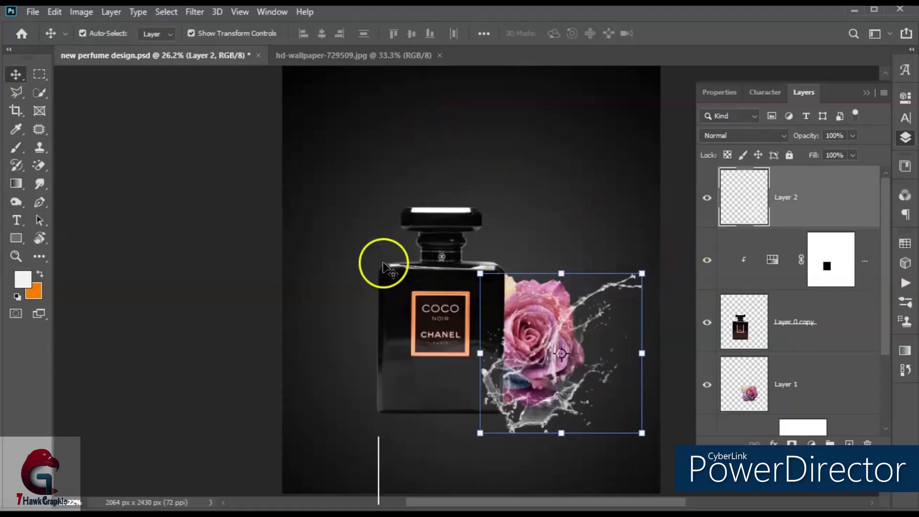
{"action": "left_click", "coordinate": [16, 147]}
{"action": "scroll", "coordinate": [552, 314], "scroll_direction": "up", "scroll_amount": 3}
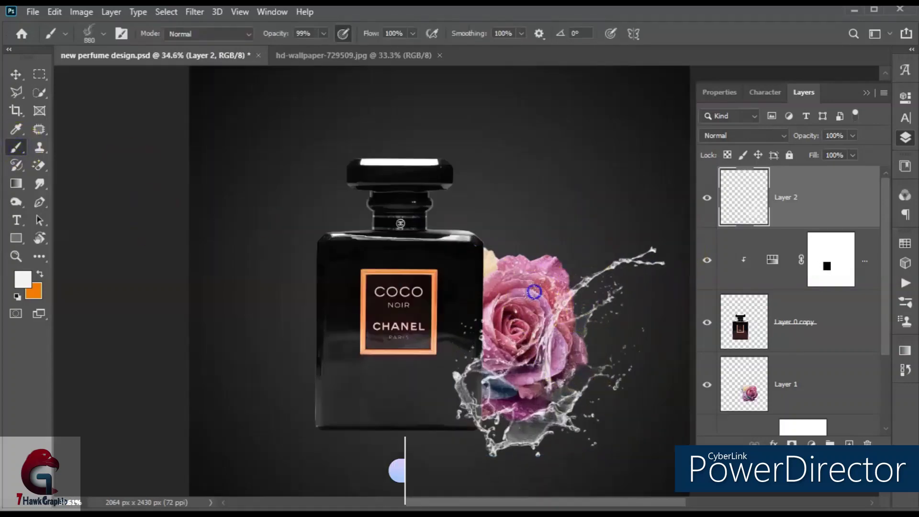
{"action": "left_click", "coordinate": [16, 74]}
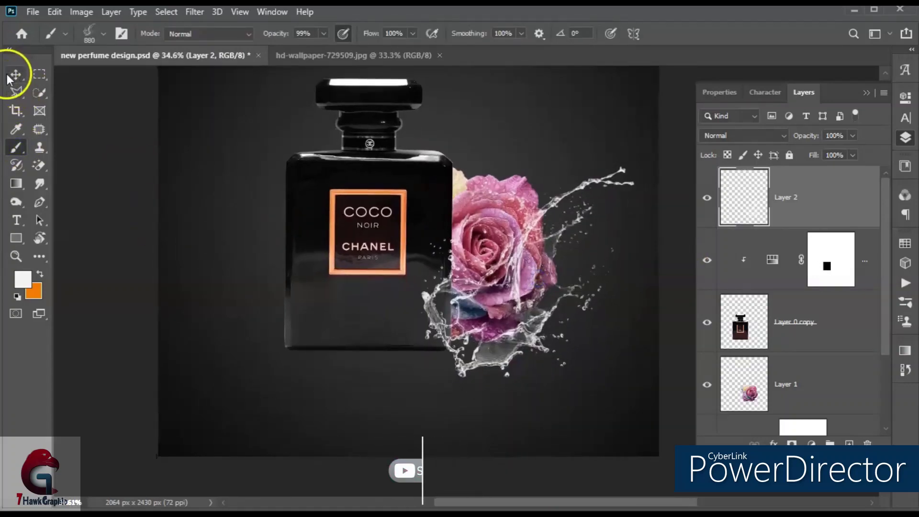
{"action": "left_click", "coordinate": [648, 164]}
{"action": "left_click_drag", "start_coordinate": [671, 191], "coordinate": [662, 195]}
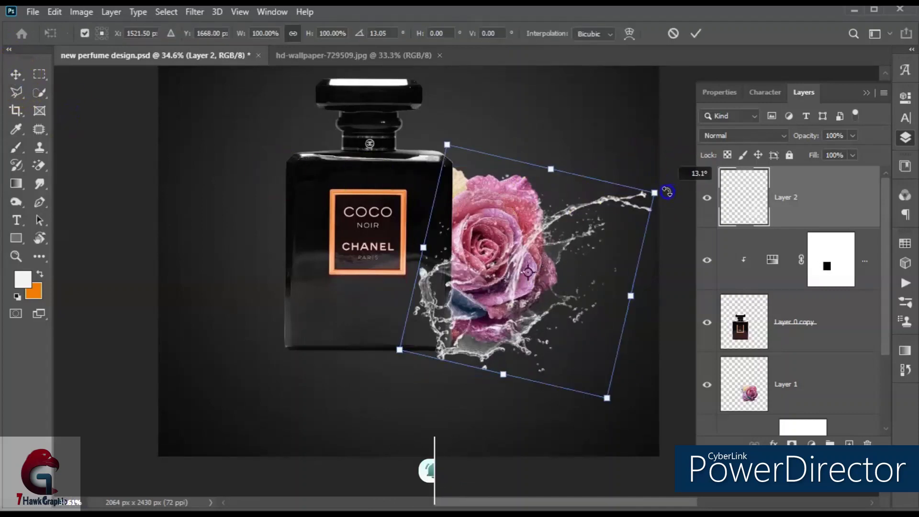
{"action": "left_click_drag", "start_coordinate": [478, 286], "coordinate": [484, 292]}
{"action": "left_click", "coordinate": [697, 33]}
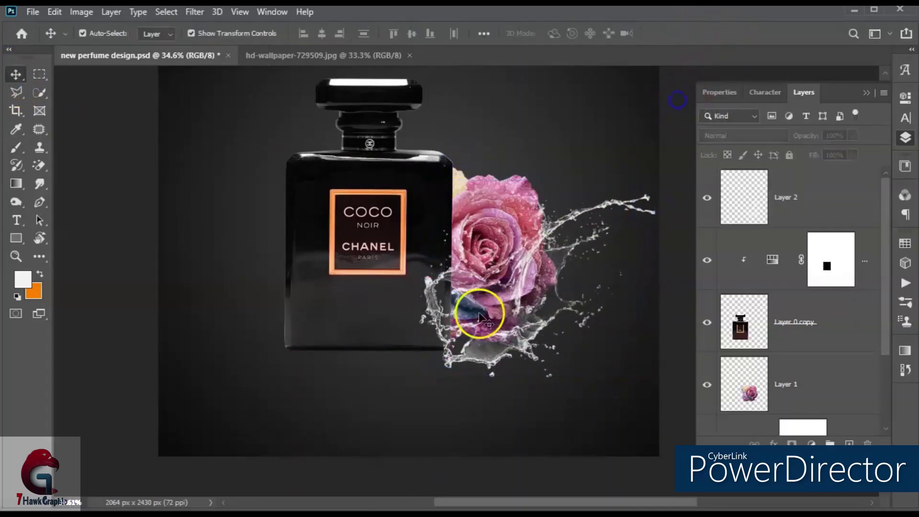
{"action": "scroll", "coordinate": [503, 321], "scroll_direction": "down", "scroll_amount": 2}
- On a new layer, stamp a water-splash brush at about 1634 px around the bottle's base
{"action": "left_click", "coordinate": [851, 443]}
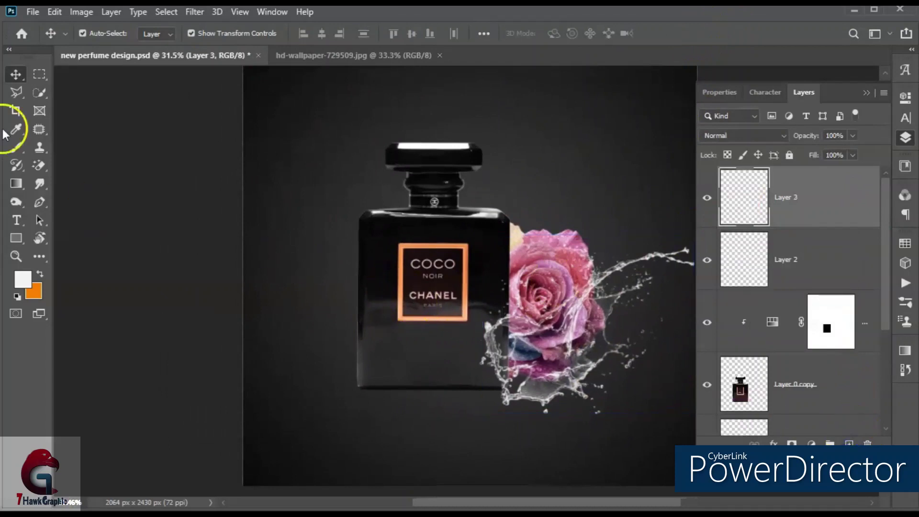
{"action": "left_click", "coordinate": [17, 150]}
{"action": "right_click", "coordinate": [474, 205]}
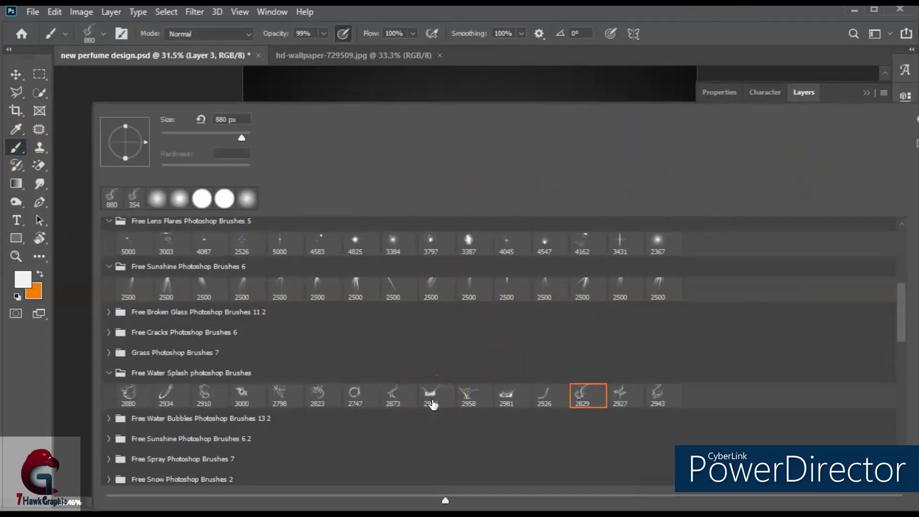
{"action": "left_click", "coordinate": [432, 404]}
{"action": "key", "text": "Return"}
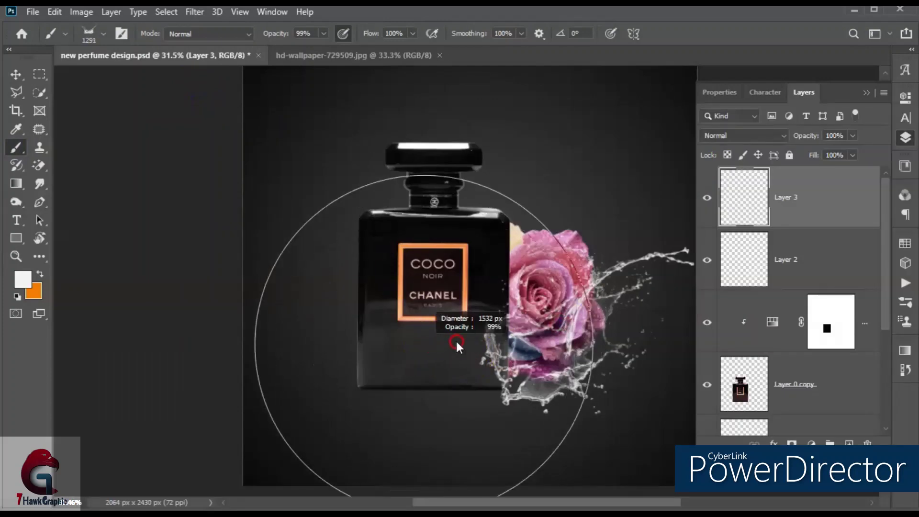
{"action": "left_click_drag", "start_coordinate": [456, 345], "coordinate": [425, 341]}
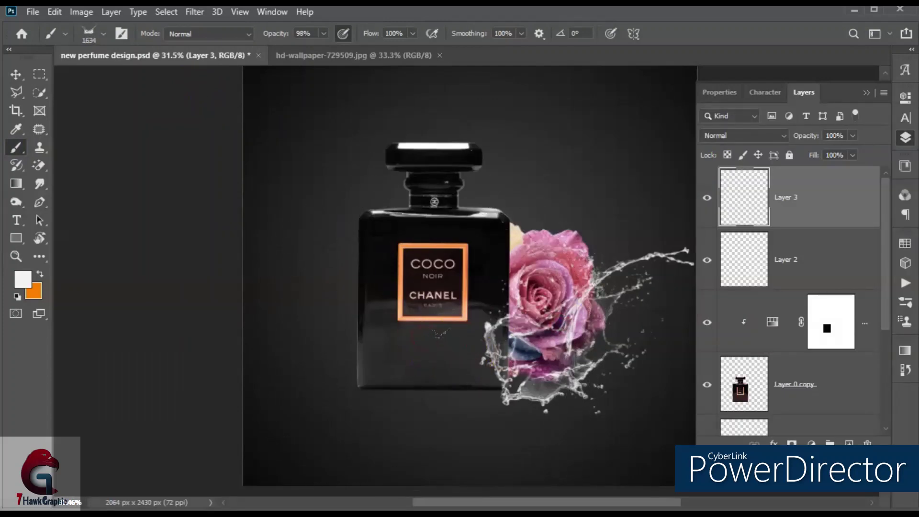
{"action": "left_click", "coordinate": [440, 342]}
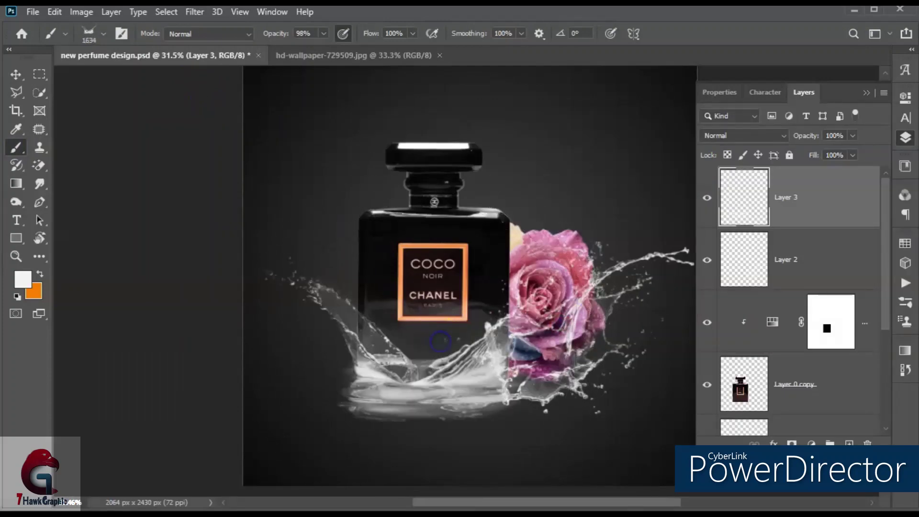
- Stretch the painted splash wider with Free Transform and commit
{"action": "left_click", "coordinate": [17, 76]}
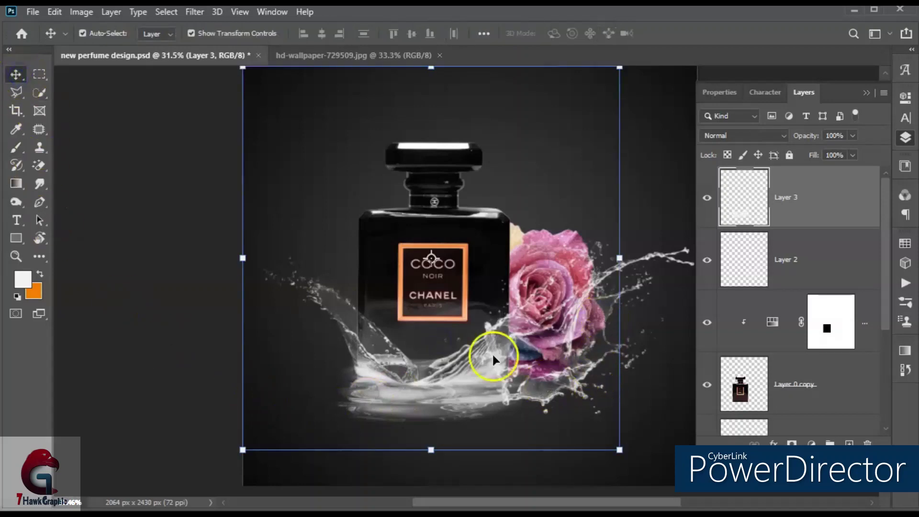
{"action": "scroll", "coordinate": [493, 359], "scroll_direction": "down", "scroll_amount": 1}
{"action": "left_click_drag", "start_coordinate": [606, 266], "coordinate": [689, 260]}
{"action": "left_click_drag", "start_coordinate": [484, 343], "coordinate": [479, 357]}
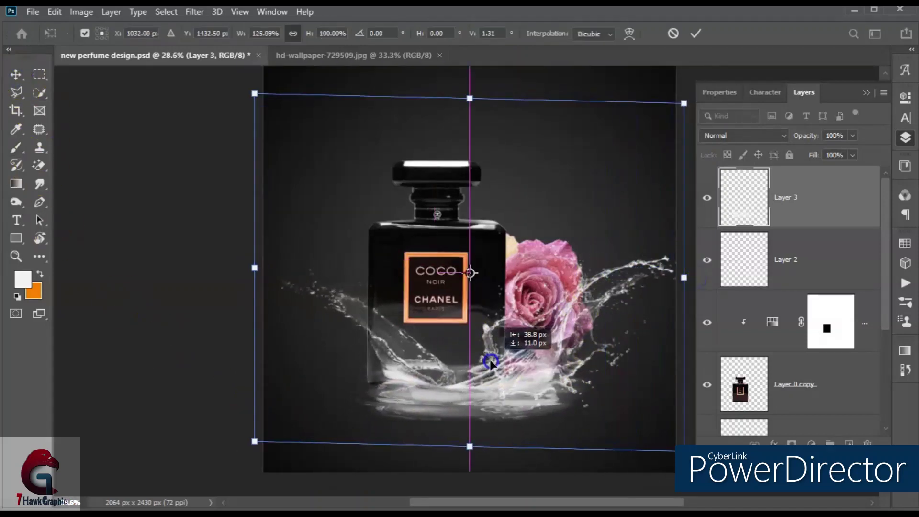
{"action": "left_click", "coordinate": [682, 82]}
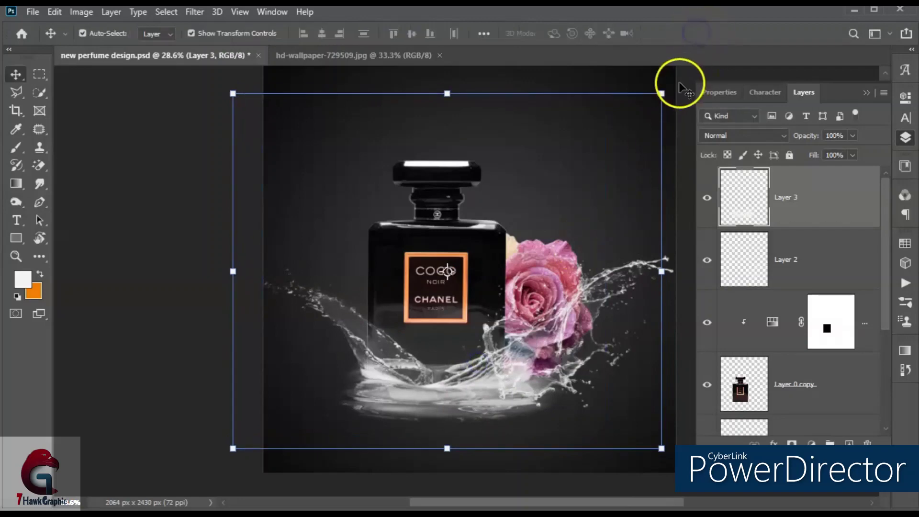
{"action": "scroll", "coordinate": [492, 359], "scroll_direction": "up", "scroll_amount": 5}
- Nudge the splash lower into place and add a layer mask to Layer 3
{"action": "left_click", "coordinate": [707, 200]}
{"action": "left_click_drag", "start_coordinate": [445, 382], "coordinate": [450, 362]}
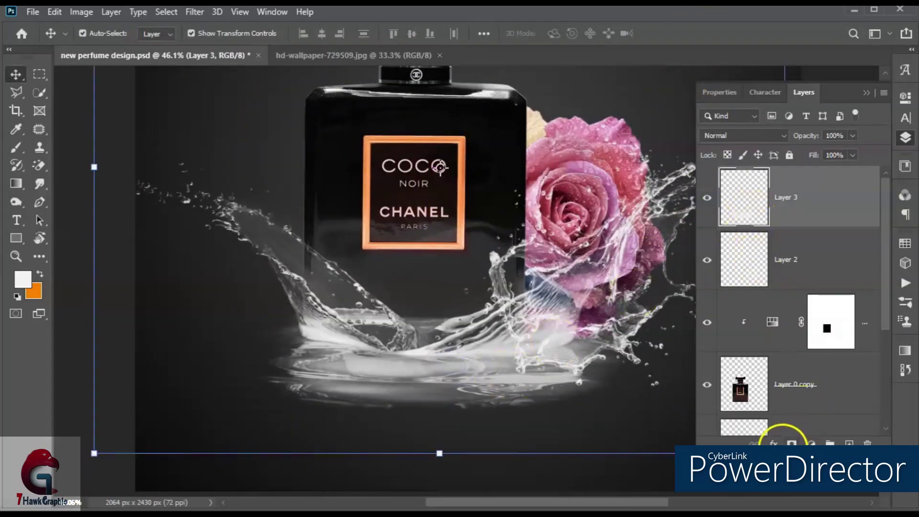
{"action": "left_click", "coordinate": [791, 444]}
{"action": "scroll", "coordinate": [330, 277], "scroll_direction": "down", "scroll_amount": 2}
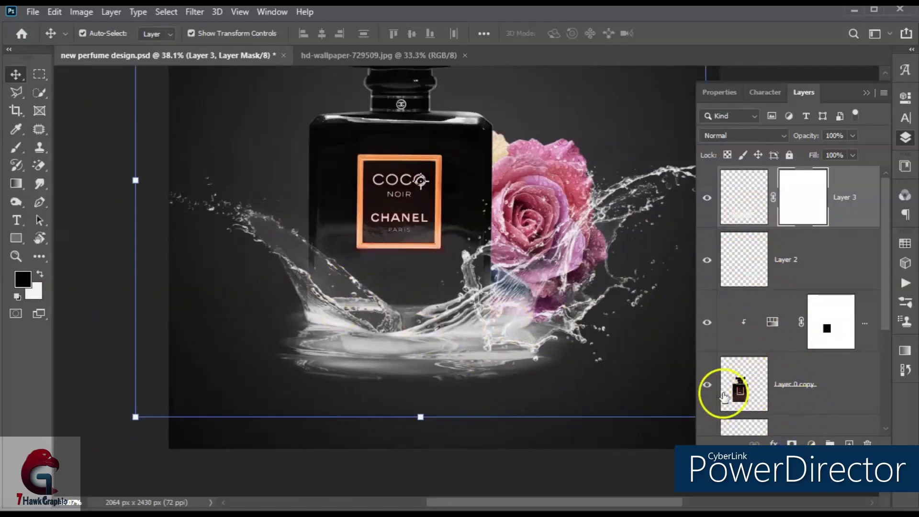
- Choose a soft round brush and load the bottle layer's pixels as a selection
{"action": "left_click", "coordinate": [16, 148]}
{"action": "right_click", "coordinate": [371, 196]}
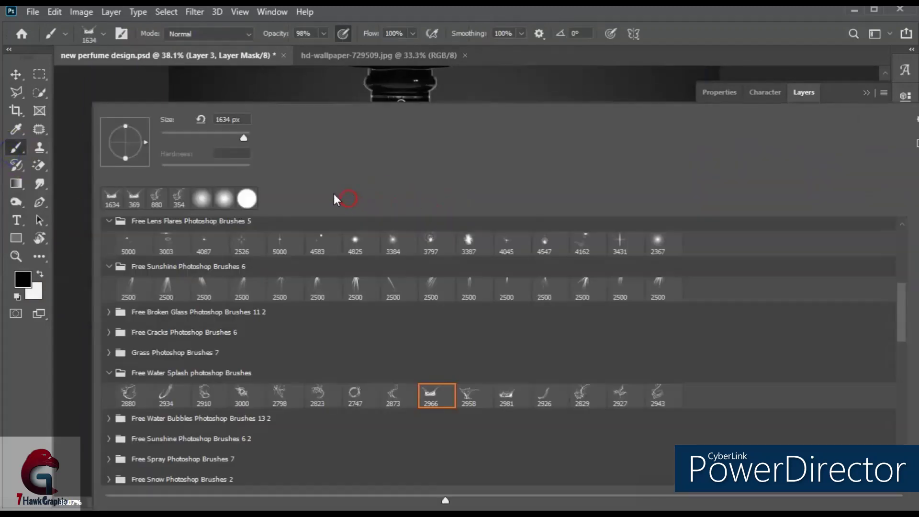
{"action": "left_click", "coordinate": [204, 201]}
{"action": "key", "text": "Return"}
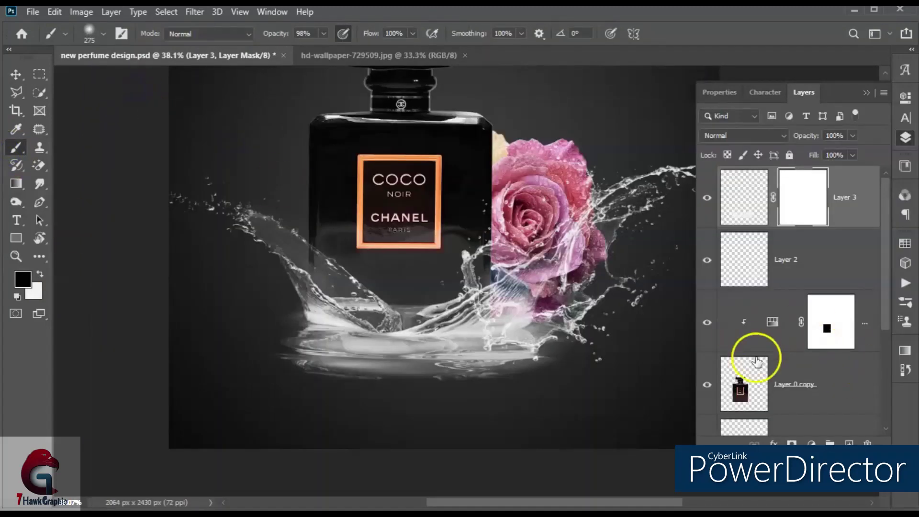
{"action": "left_click", "coordinate": [744, 383]}
{"action": "right_click", "coordinate": [747, 384]}
{"action": "left_click", "coordinate": [735, 140]}
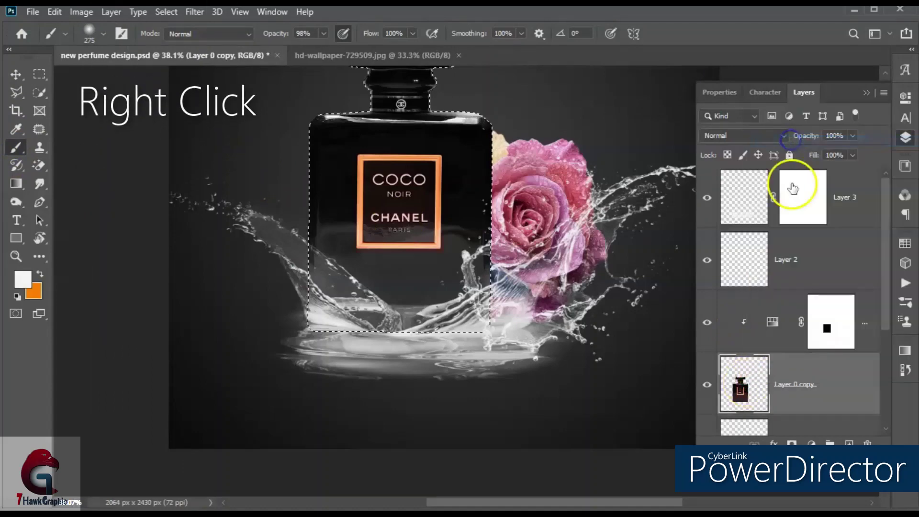
- Paint black on Layer 3's mask inside the bottle outline, then deselect
{"action": "left_click", "coordinate": [803, 196]}
{"action": "scroll", "coordinate": [287, 277], "scroll_direction": "up", "scroll_amount": 3}
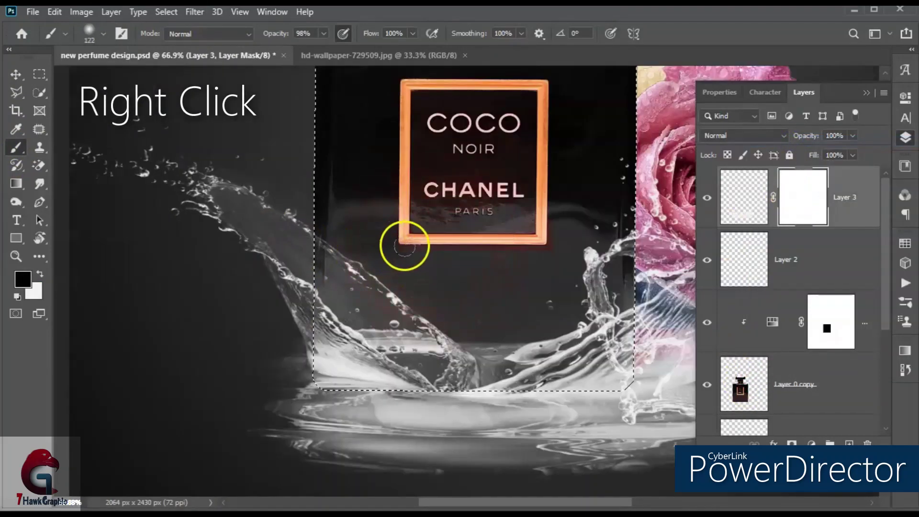
{"action": "left_click_drag", "start_coordinate": [368, 273], "coordinate": [460, 354]}
{"action": "left_click_drag", "start_coordinate": [371, 303], "coordinate": [455, 309]}
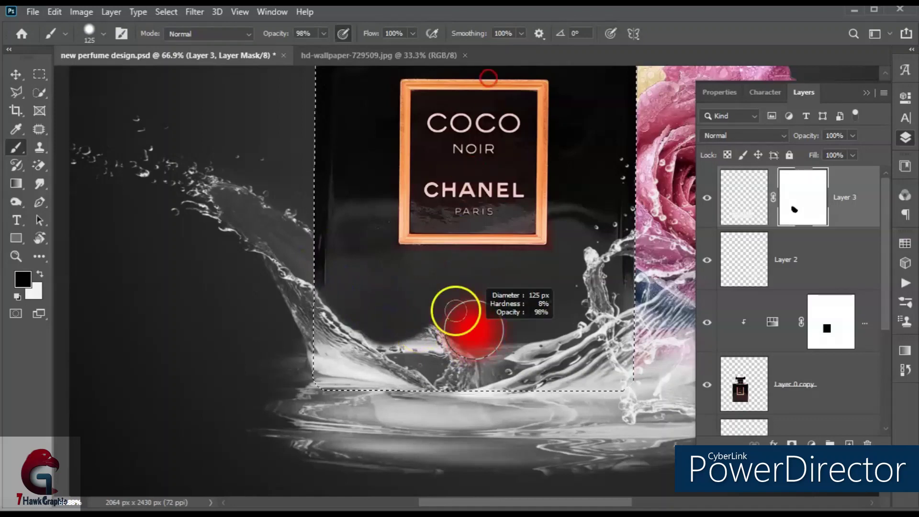
{"action": "left_click_drag", "start_coordinate": [416, 347], "coordinate": [616, 329]}
{"action": "key", "text": "x"}
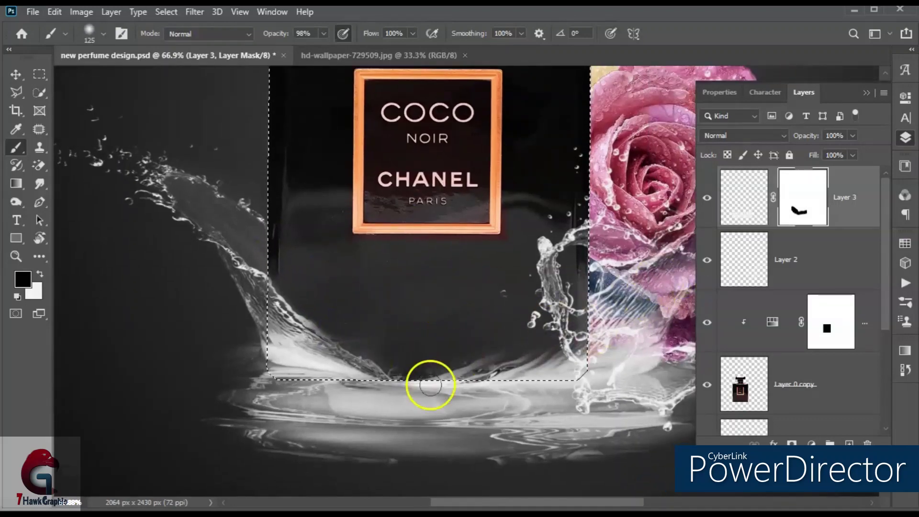
{"action": "left_click", "coordinate": [40, 274]}
{"action": "scroll", "coordinate": [538, 312], "scroll_direction": "down", "scroll_amount": 1}
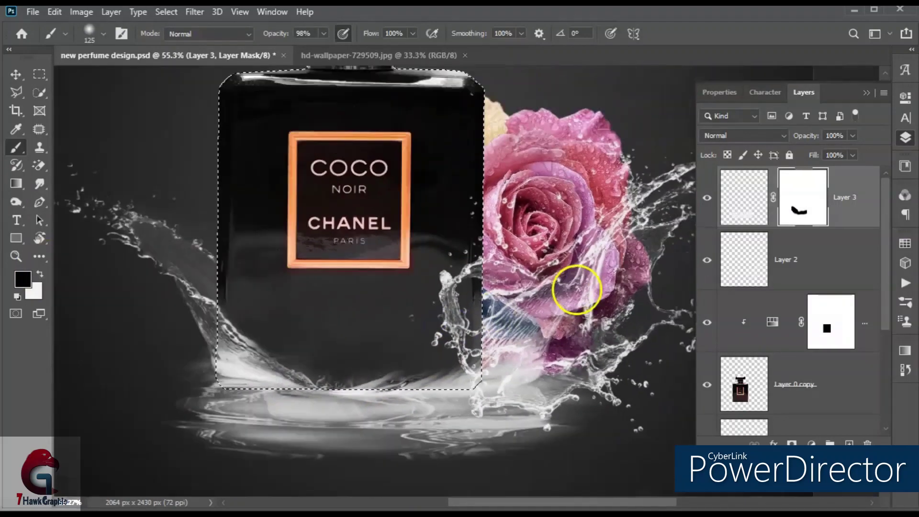
{"action": "left_click", "coordinate": [184, 40]}
- Mask more splash along the base with lower flow, then restore opacity to 100%
{"action": "scroll", "coordinate": [635, 225], "scroll_direction": "down", "scroll_amount": 1}
{"action": "left_click_drag", "start_coordinate": [636, 225], "coordinate": [478, 278]}
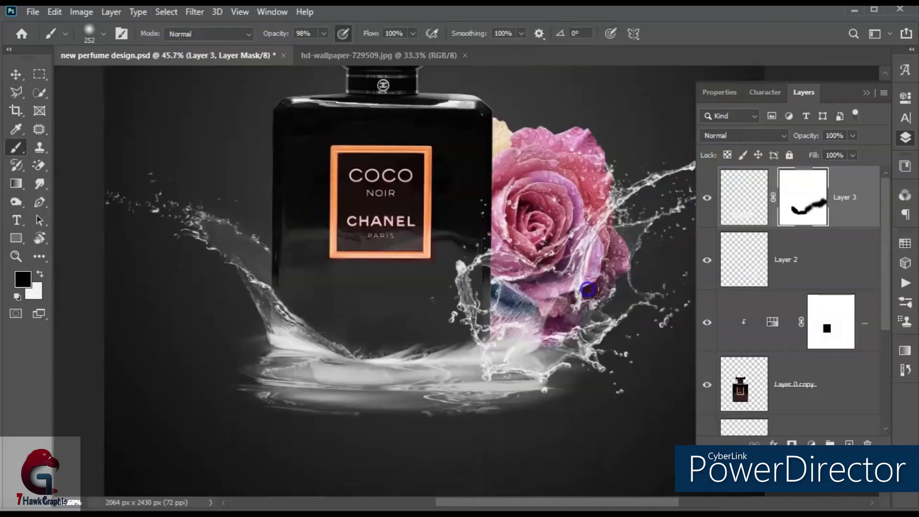
{"action": "scroll", "coordinate": [509, 281], "scroll_direction": "down", "scroll_amount": 1}
{"action": "scroll", "coordinate": [66, 271], "scroll_direction": "down", "scroll_amount": 1}
{"action": "scroll", "coordinate": [459, 439], "scroll_direction": "up", "scroll_amount": 2}
{"action": "left_click_drag", "start_coordinate": [371, 33], "coordinate": [357, 33]}
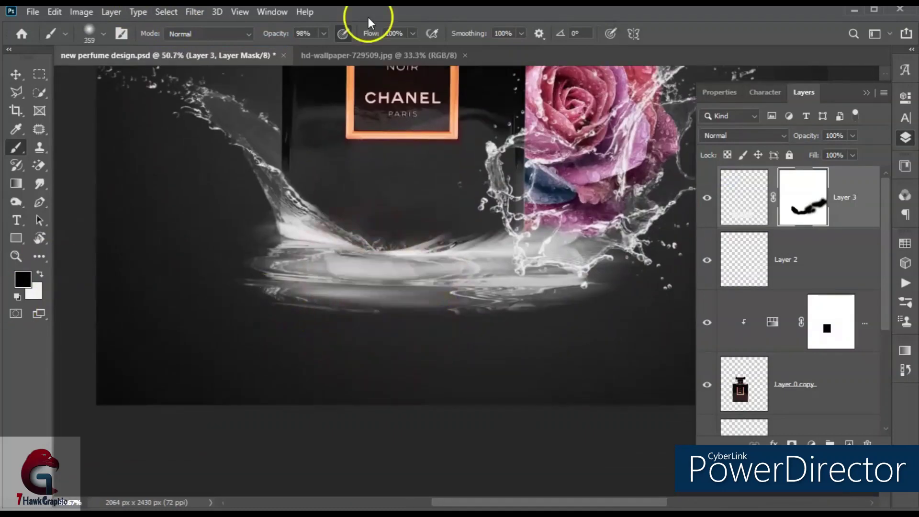
{"action": "left_click_drag", "start_coordinate": [288, 287], "coordinate": [548, 320]}
{"action": "scroll", "coordinate": [534, 322], "scroll_direction": "down", "scroll_amount": 1}
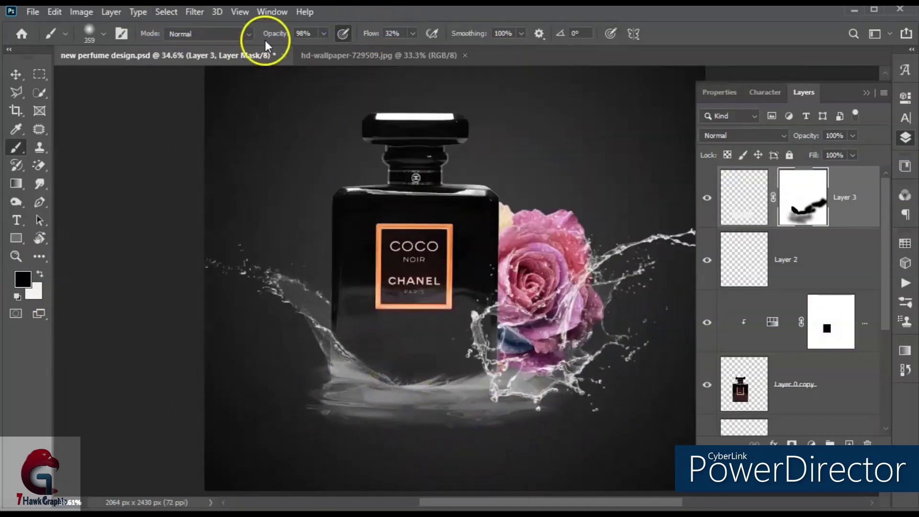
{"action": "left_click_drag", "start_coordinate": [278, 38], "coordinate": [285, 38]}
{"action": "scroll", "coordinate": [414, 367], "scroll_direction": "down", "scroll_amount": 1}
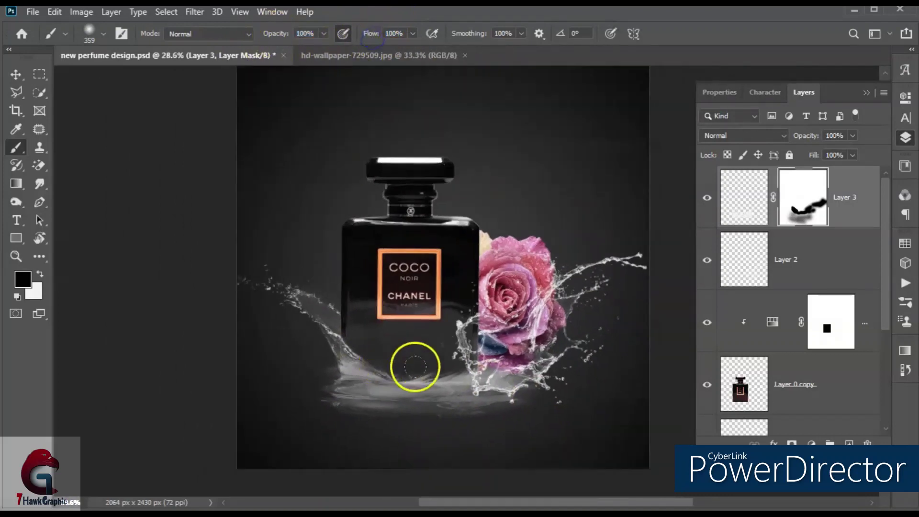
- On a new layer, stamp another water-splash brush over the bottle's lower left
{"action": "left_click", "coordinate": [849, 443]}
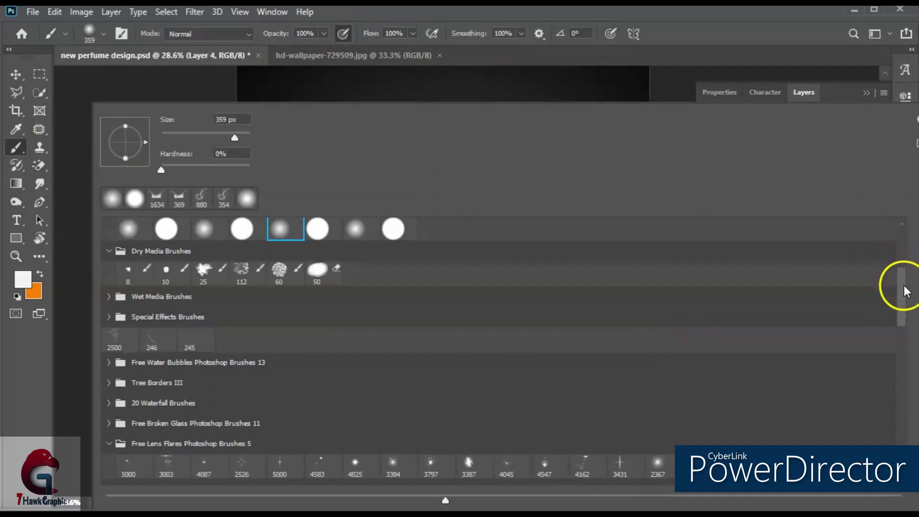
{"action": "left_click_drag", "start_coordinate": [903, 287], "coordinate": [903, 311]}
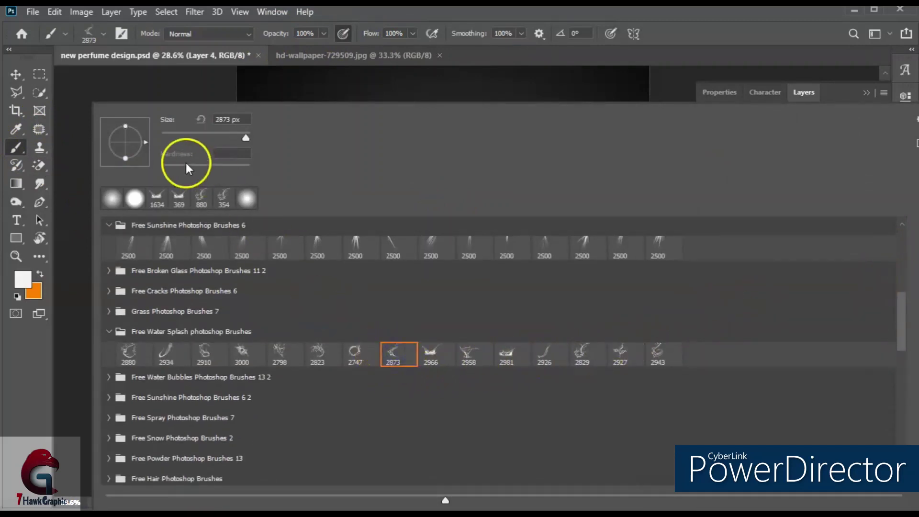
{"action": "left_click", "coordinate": [191, 91]}
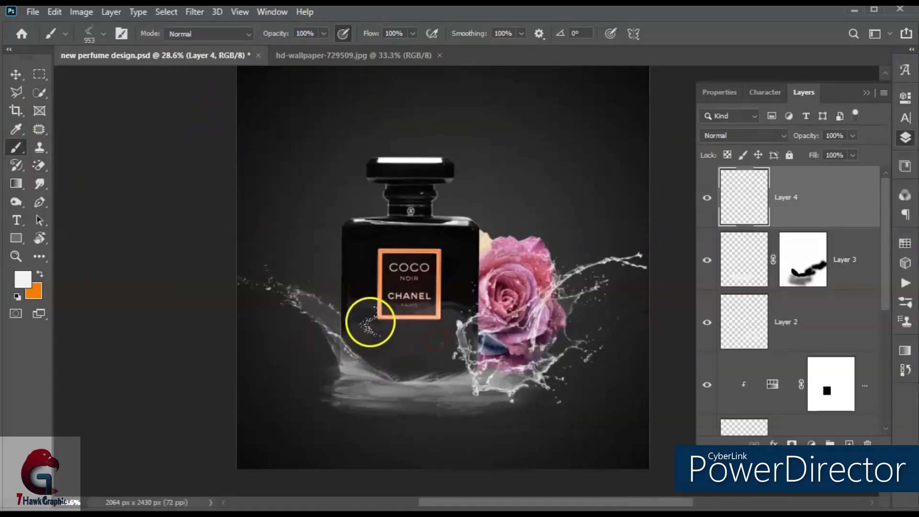
{"action": "left_click", "coordinate": [366, 338]}
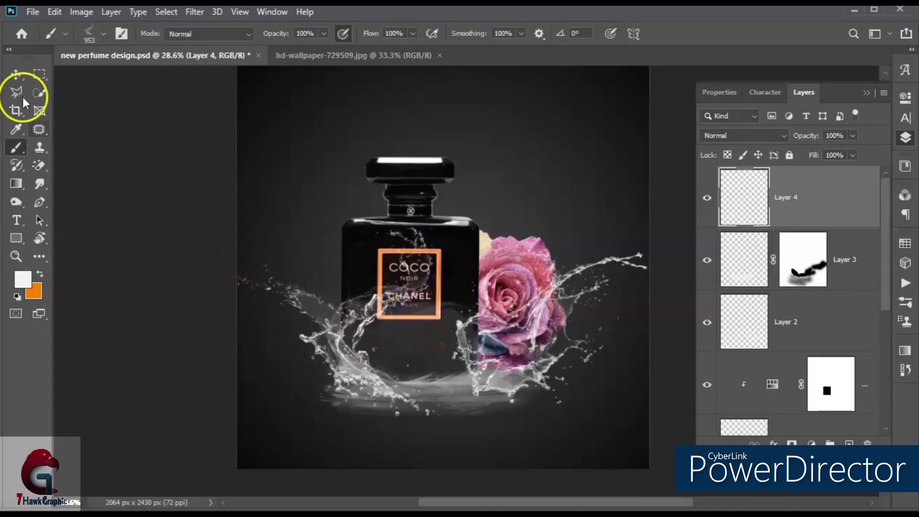
- Rotate the second splash about -67° and reposition it around the bottle's base
{"action": "left_click", "coordinate": [22, 77]}
{"action": "scroll", "coordinate": [353, 358], "scroll_direction": "up", "scroll_amount": 1}
{"action": "scroll", "coordinate": [353, 357], "scroll_direction": "up", "scroll_amount": 2}
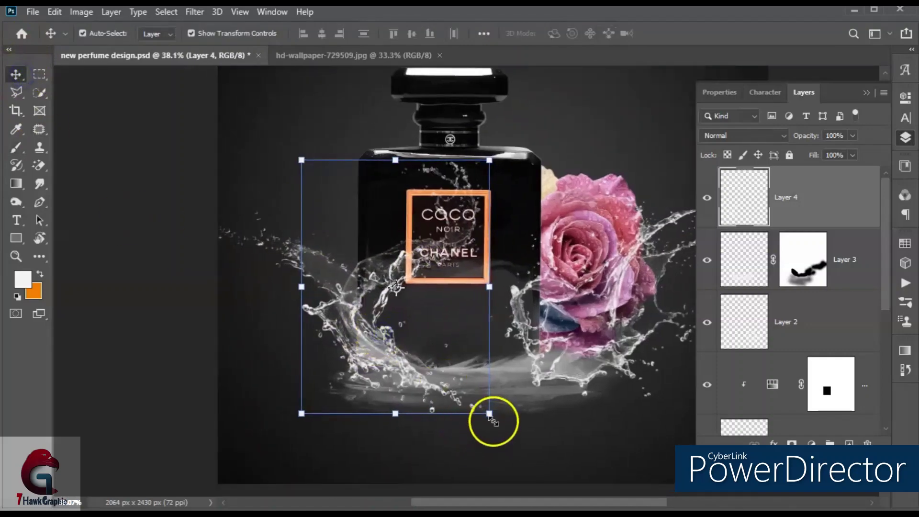
{"action": "left_click_drag", "start_coordinate": [493, 426], "coordinate": [562, 268]}
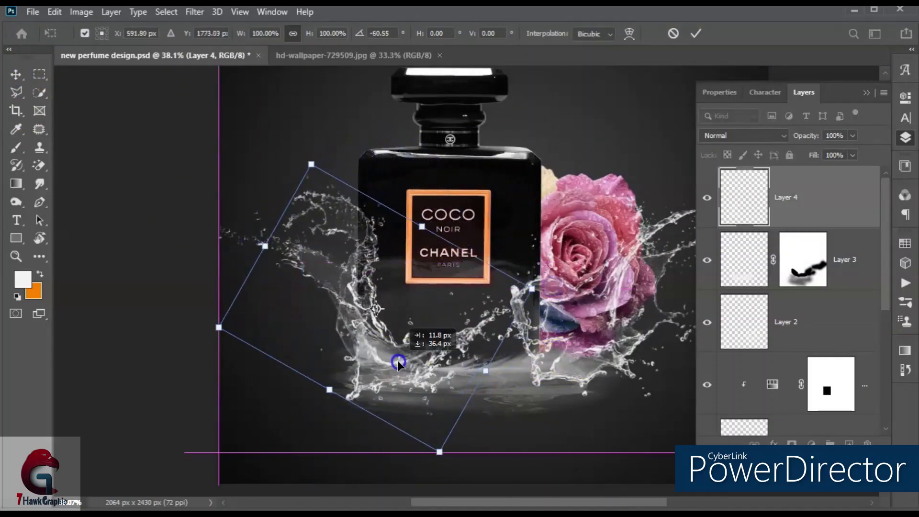
{"action": "left_click_drag", "start_coordinate": [420, 369], "coordinate": [422, 331]}
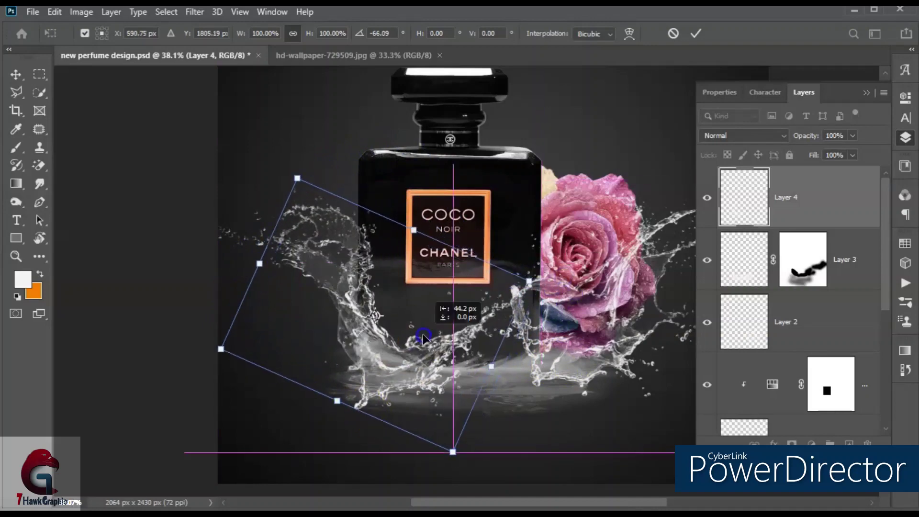
{"action": "scroll", "coordinate": [572, 349], "scroll_direction": "down", "scroll_amount": 3}
{"action": "key", "text": "Return"}
{"action": "scroll", "coordinate": [369, 437], "scroll_direction": "up", "scroll_amount": 1}
{"action": "scroll", "coordinate": [503, 349], "scroll_direction": "up", "scroll_amount": 1}
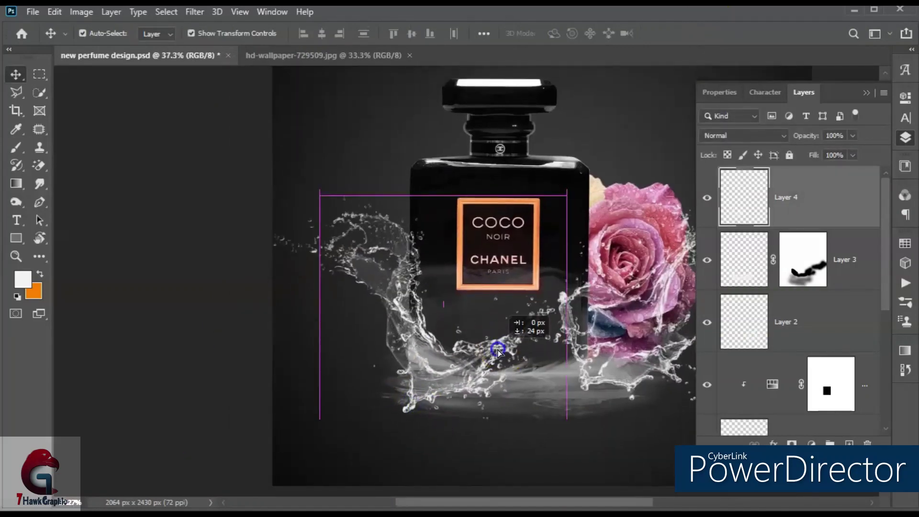
- Add a mask to Layer 4 and paint out part of the splash with a soft round brush
{"action": "left_click", "coordinate": [791, 443]}
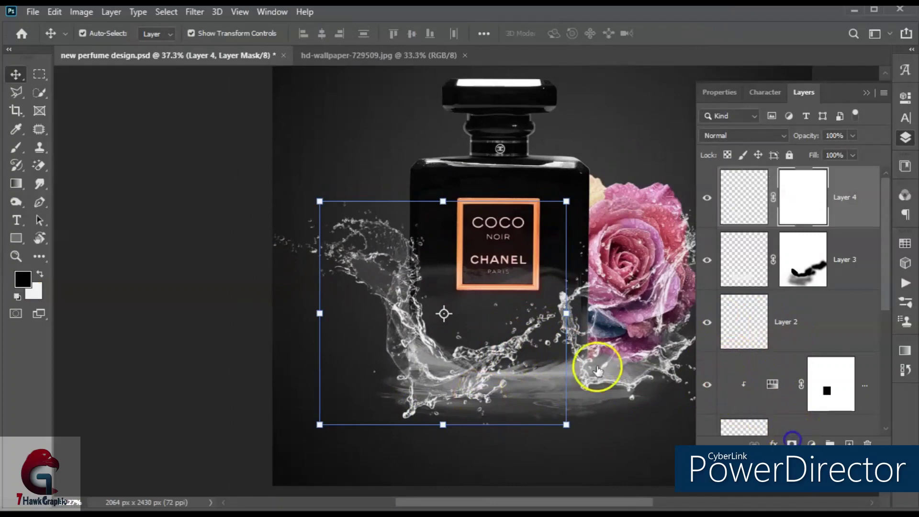
{"action": "left_click", "coordinate": [16, 147]}
{"action": "right_click", "coordinate": [503, 232]}
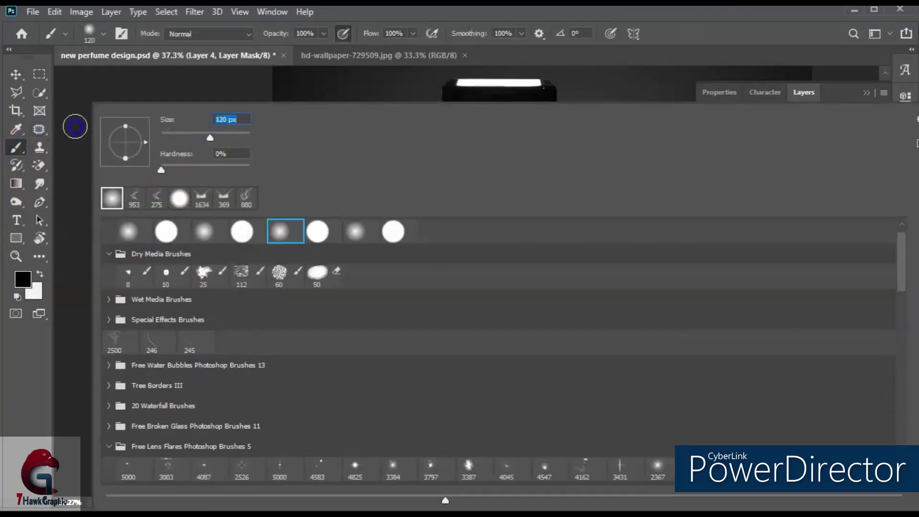
{"action": "left_click", "coordinate": [75, 127]}
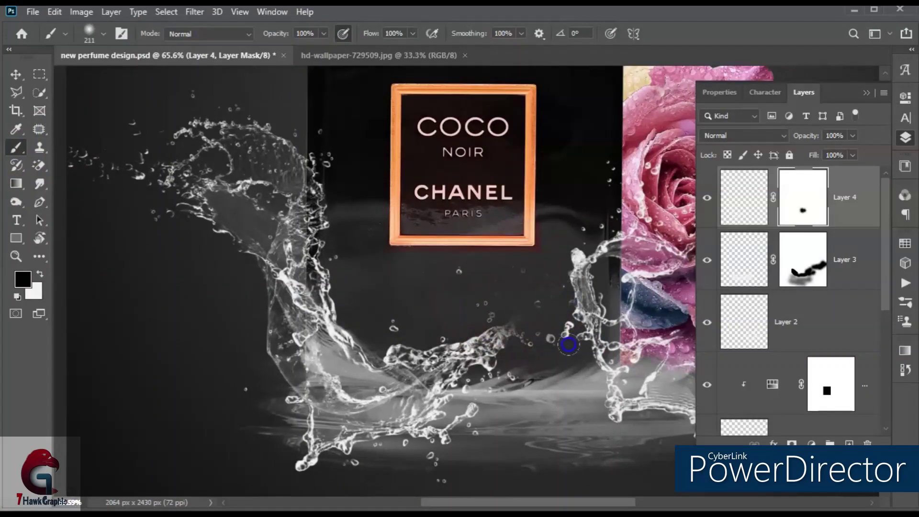
{"action": "mouse_move", "coordinate": [569, 345]}
{"action": "left_mouse_down"}
{"action": "mouse_move", "coordinate": [437, 327]}
{"action": "mouse_move", "coordinate": [467, 345]}
{"action": "left_mouse_up"}
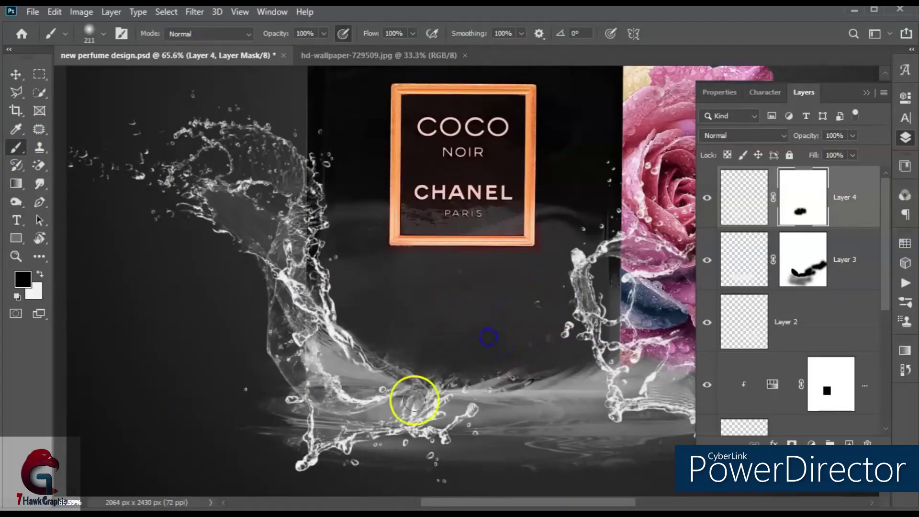
{"action": "scroll", "coordinate": [414, 400], "scroll_direction": "down", "scroll_amount": 3}
- On a new layer, stamp a 401 px Water Splash 2823 brush below the bottle label
{"action": "left_click", "coordinate": [849, 443]}
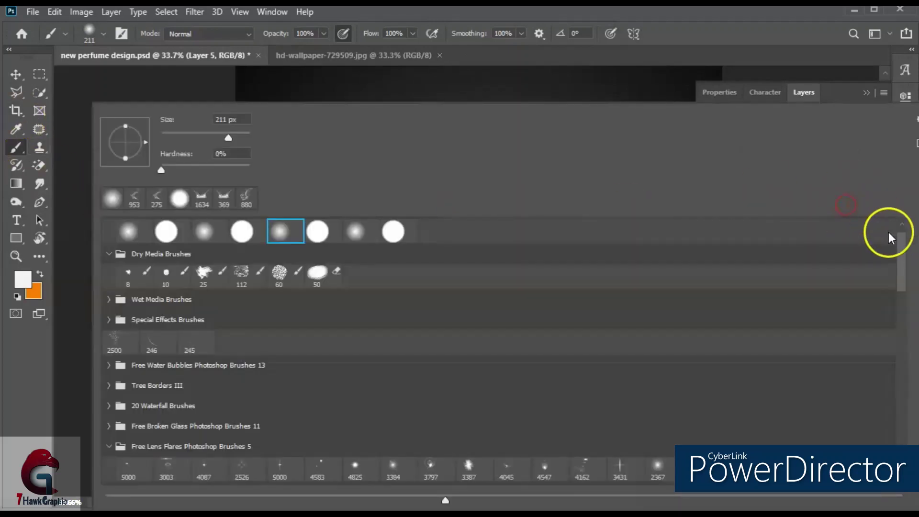
{"action": "left_click_drag", "start_coordinate": [897, 302], "coordinate": [901, 315]}
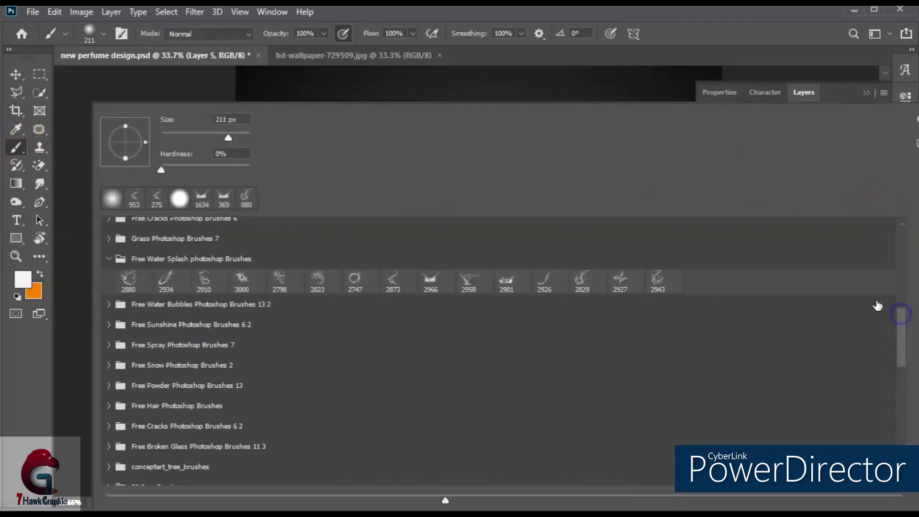
{"action": "left_click", "coordinate": [316, 280]}
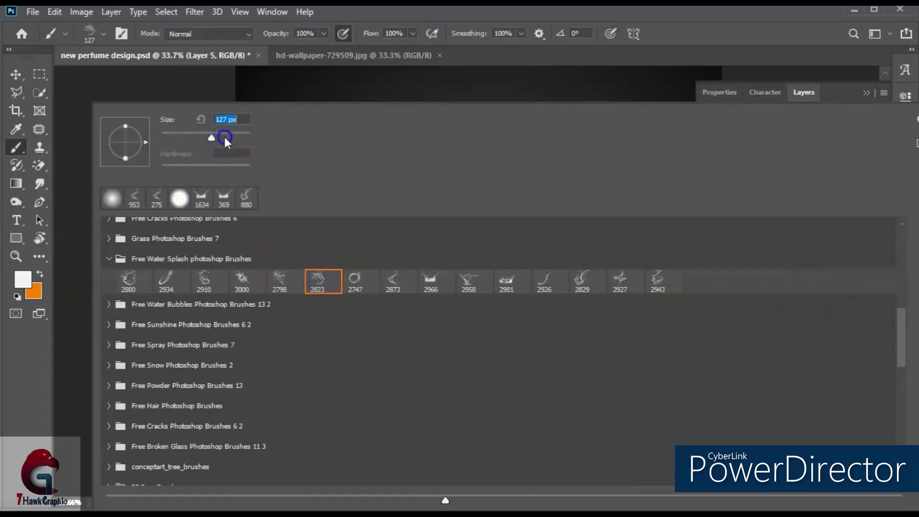
{"action": "left_click_drag", "start_coordinate": [225, 138], "coordinate": [237, 137]}
{"action": "key", "text": "Return"}
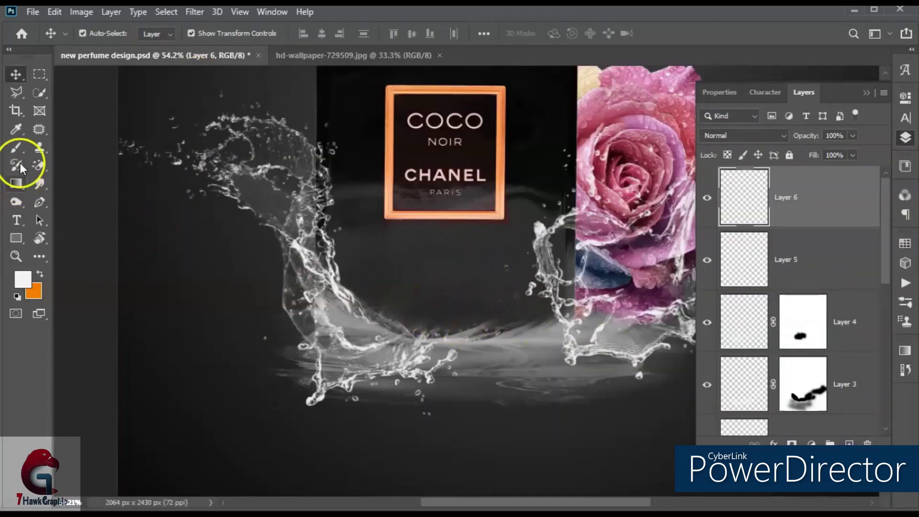
{"action": "left_click", "coordinate": [17, 147]}
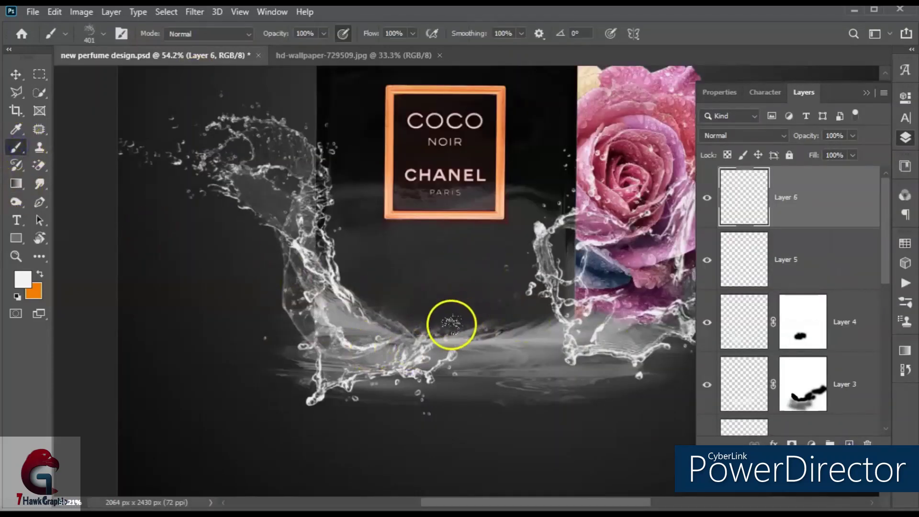
{"action": "left_click", "coordinate": [451, 325]}
- Flip the splash vertically, rotate it to about -152°, and place it under the bottle
{"action": "left_click", "coordinate": [16, 74]}
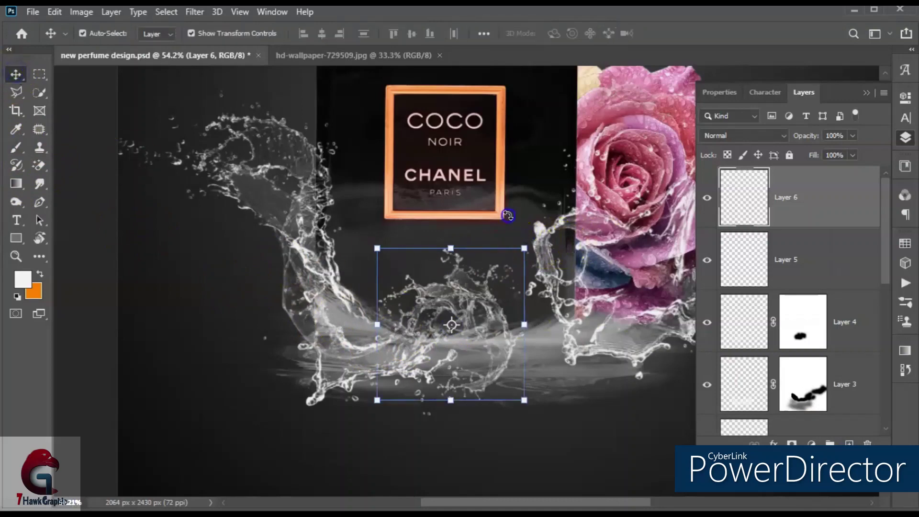
{"action": "left_click_drag", "start_coordinate": [508, 216], "coordinate": [448, 191]}
{"action": "right_click", "coordinate": [583, 242]}
{"action": "left_click", "coordinate": [552, 203]}
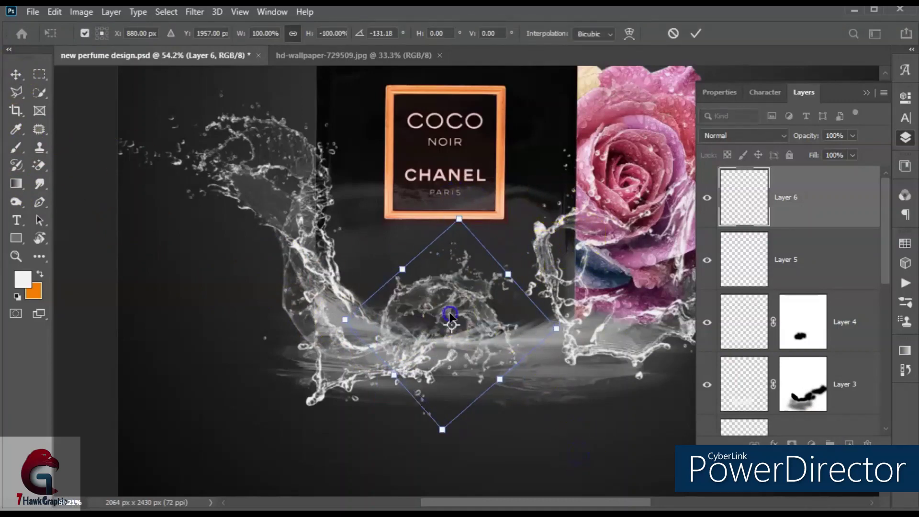
{"action": "left_click_drag", "start_coordinate": [558, 220], "coordinate": [543, 231]}
{"action": "left_click_drag", "start_coordinate": [507, 306], "coordinate": [482, 287]}
{"action": "scroll", "coordinate": [564, 366], "scroll_direction": "down", "scroll_amount": 3}
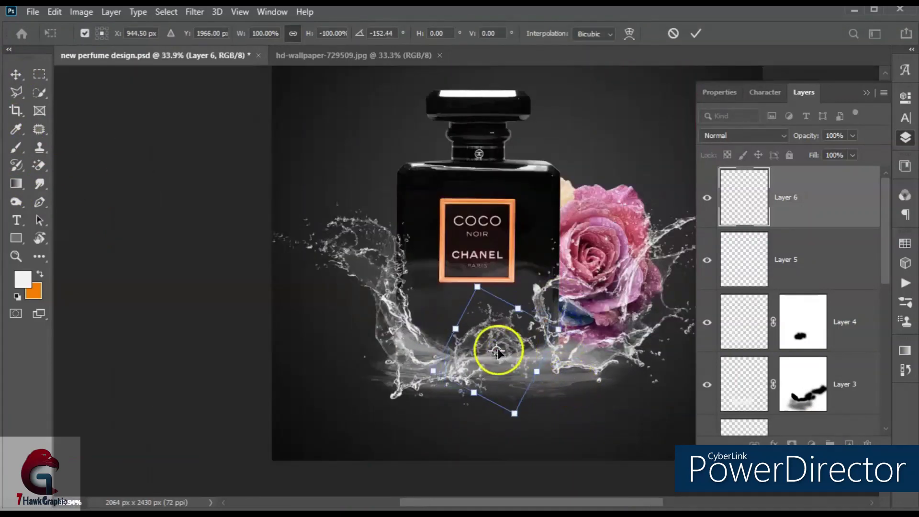
{"action": "left_click_drag", "start_coordinate": [498, 354], "coordinate": [495, 333]}
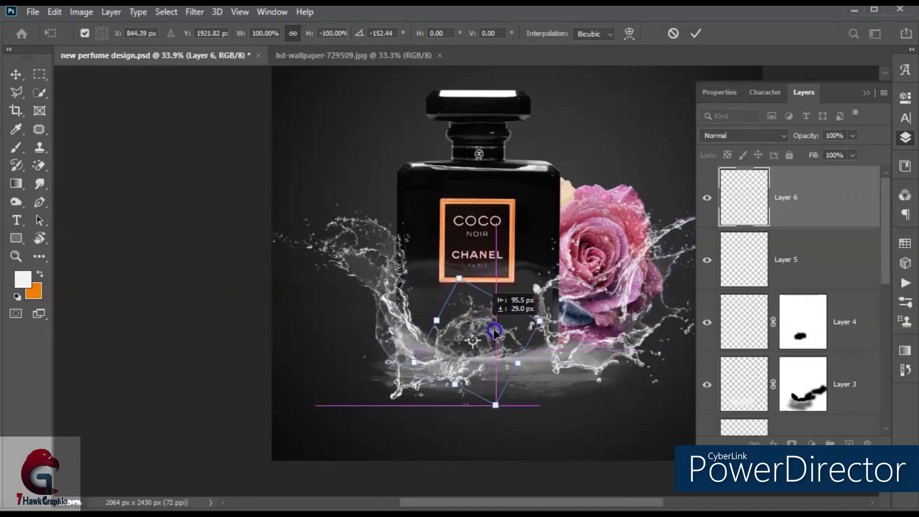
{"action": "left_click", "coordinate": [696, 33]}
- Hide the Layer 6 splash
{"action": "scroll", "coordinate": [493, 400], "scroll_direction": "down", "scroll_amount": 2}
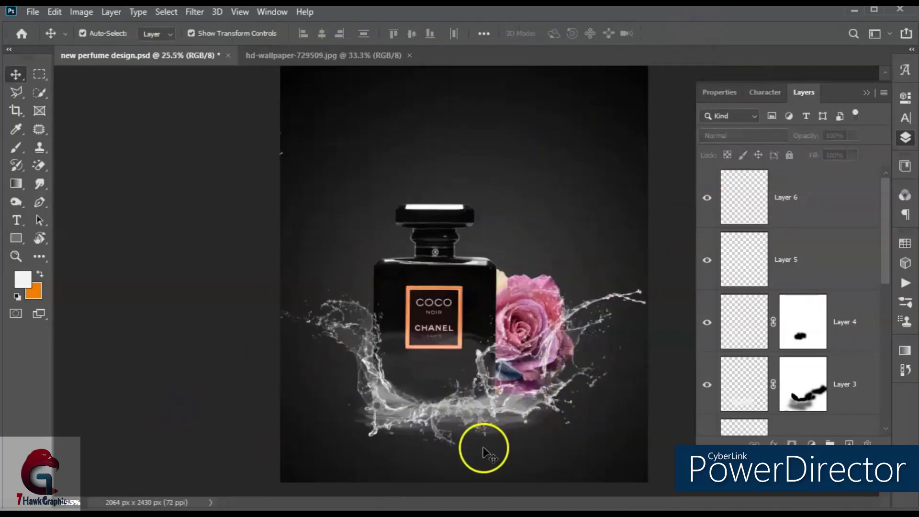
{"action": "scroll", "coordinate": [483, 452], "scroll_direction": "up", "scroll_amount": 2}
{"action": "left_click", "coordinate": [706, 208]}
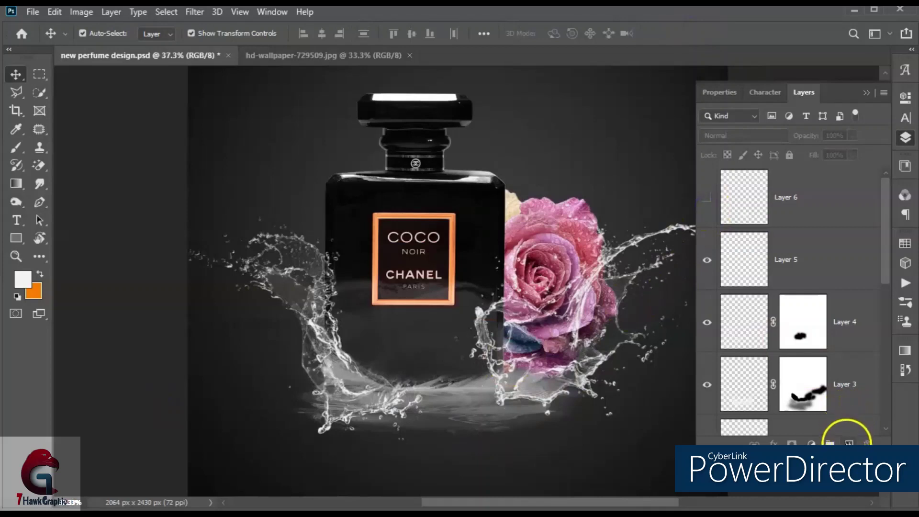
- On new Layer 7, stamp a 1573 px Water Splash 2958 brush over the bottle
{"action": "left_click", "coordinate": [849, 443]}
{"action": "left_click", "coordinate": [15, 152]}
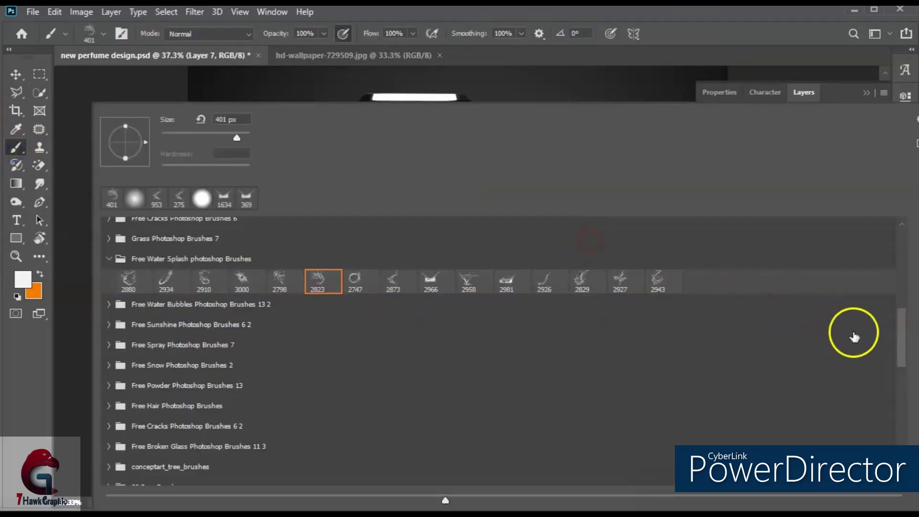
{"action": "left_click", "coordinate": [469, 283]}
{"action": "left_click_drag", "start_coordinate": [244, 138], "coordinate": [231, 138]}
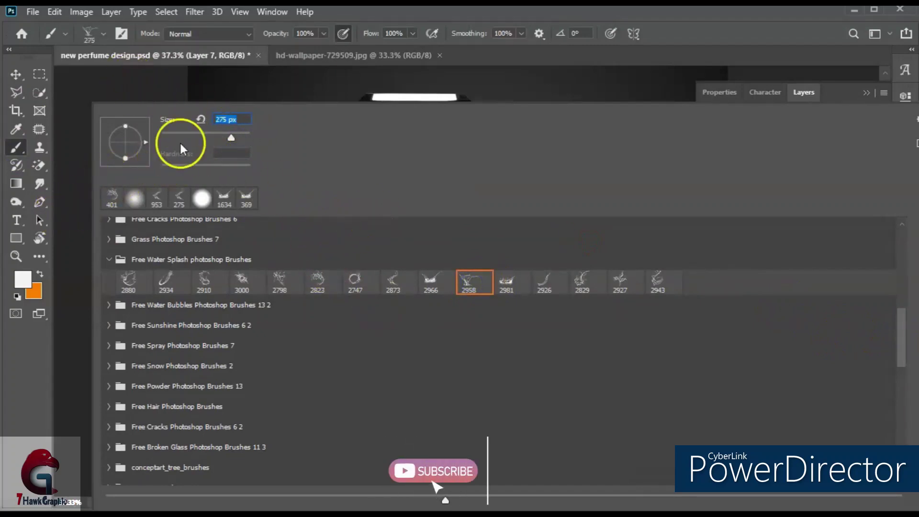
{"action": "key", "text": "Return"}
{"action": "scroll", "coordinate": [437, 243], "scroll_direction": "down", "scroll_amount": 2}
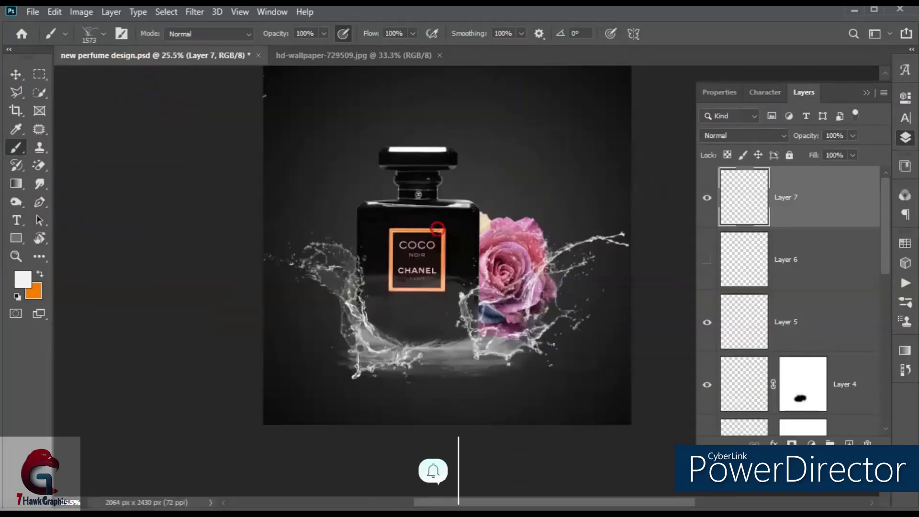
{"action": "left_click", "coordinate": [437, 226]}
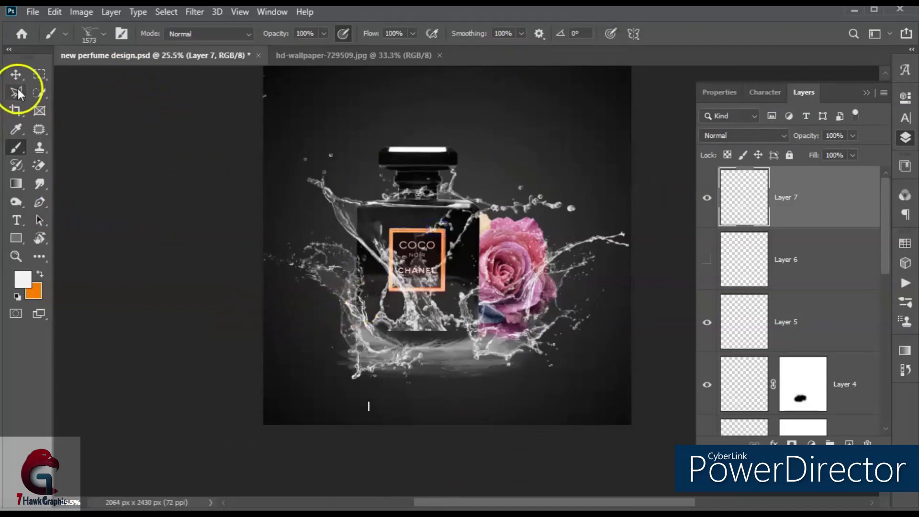
- Drag Layer 7 below Layer 1 and lower the splash around the bottle
{"action": "left_click", "coordinate": [16, 72]}
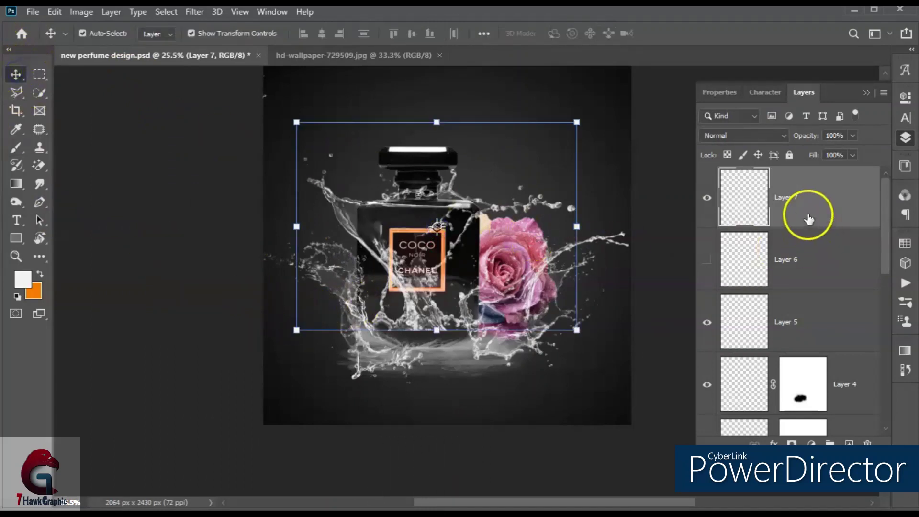
{"action": "left_click_drag", "start_coordinate": [809, 219], "coordinate": [780, 297]}
{"action": "mouse_move", "coordinate": [471, 250]}
{"action": "left_mouse_down"}
{"action": "mouse_move", "coordinate": [477, 273]}
{"action": "mouse_move", "coordinate": [456, 267]}
{"action": "mouse_move", "coordinate": [475, 250]}
{"action": "mouse_move", "coordinate": [529, 338]}
{"action": "mouse_move", "coordinate": [640, 349]}
{"action": "left_mouse_up"}
- Mask Layer 7 with a rectangular selection band across the bottle's middle
{"action": "left_click", "coordinate": [579, 256]}
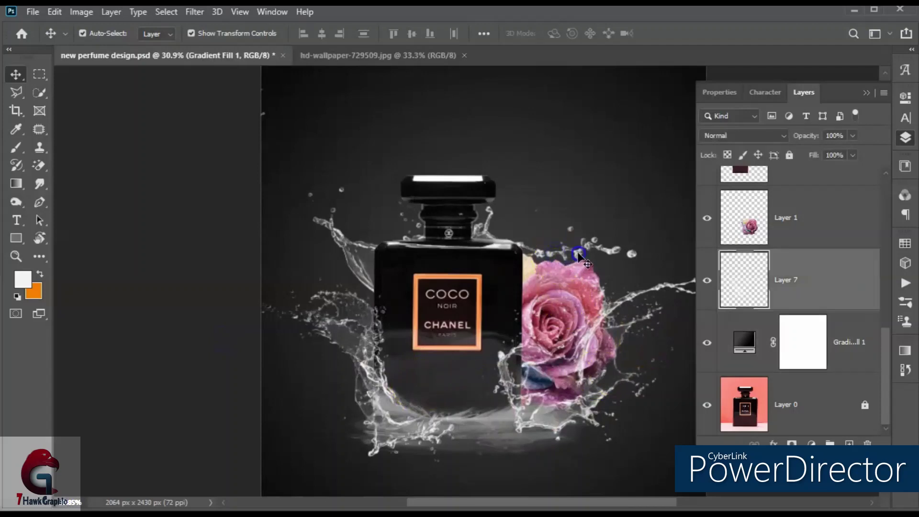
{"action": "left_click", "coordinate": [40, 75]}
{"action": "left_click_drag", "start_coordinate": [268, 139], "coordinate": [392, 291]}
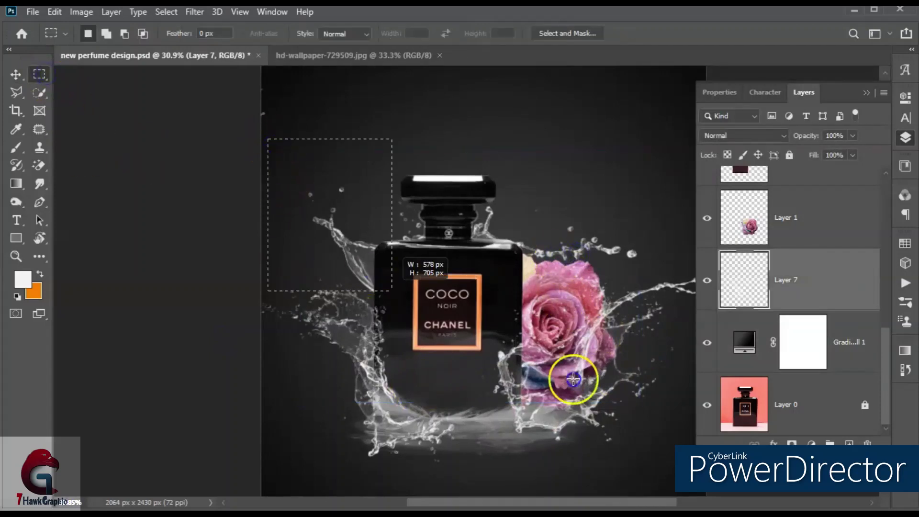
{"action": "left_click_drag", "start_coordinate": [573, 379], "coordinate": [696, 357]}
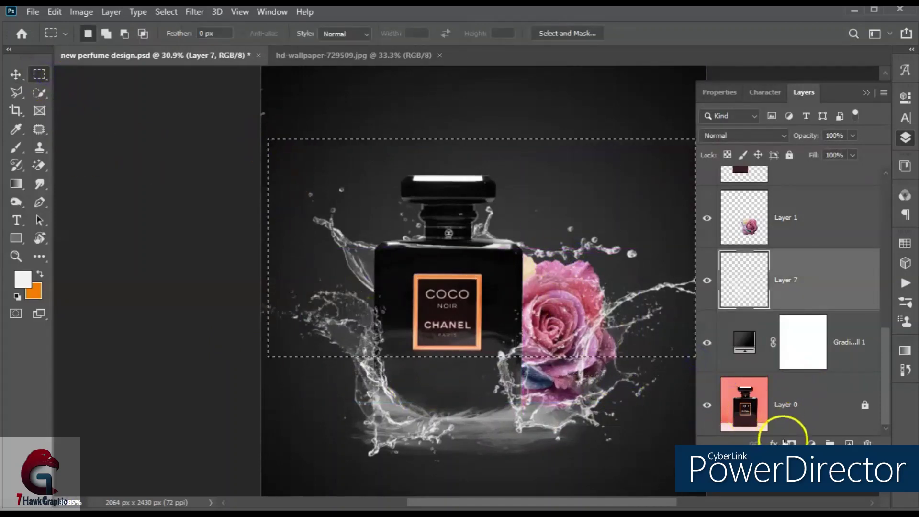
{"action": "left_click", "coordinate": [791, 445]}
{"action": "scroll", "coordinate": [391, 415], "scroll_direction": "down", "scroll_amount": 2}
{"action": "scroll", "coordinate": [391, 414], "scroll_direction": "down", "scroll_amount": 1}
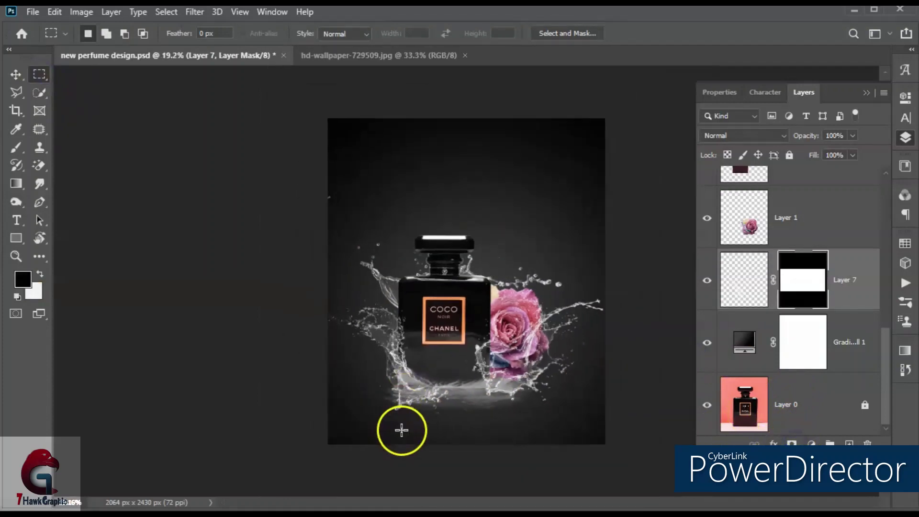
{"action": "scroll", "coordinate": [402, 431], "scroll_direction": "up", "scroll_amount": 1}
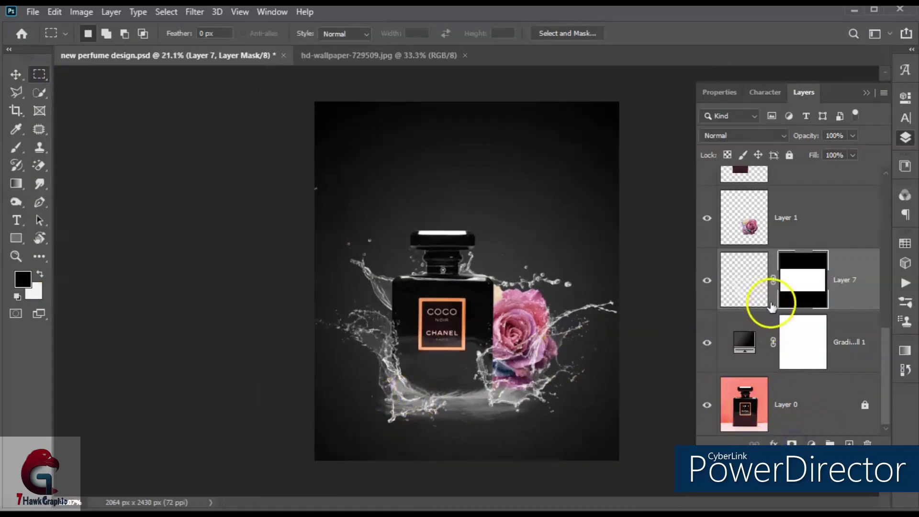
{"action": "scroll", "coordinate": [771, 307], "scroll_direction": "up", "scroll_amount": 2}
{"action": "scroll", "coordinate": [780, 294], "scroll_direction": "up", "scroll_amount": 3}
- Add Layer 8 above Layer 6 and choose another Water Splash brush tip
{"action": "left_click", "coordinate": [818, 201]}
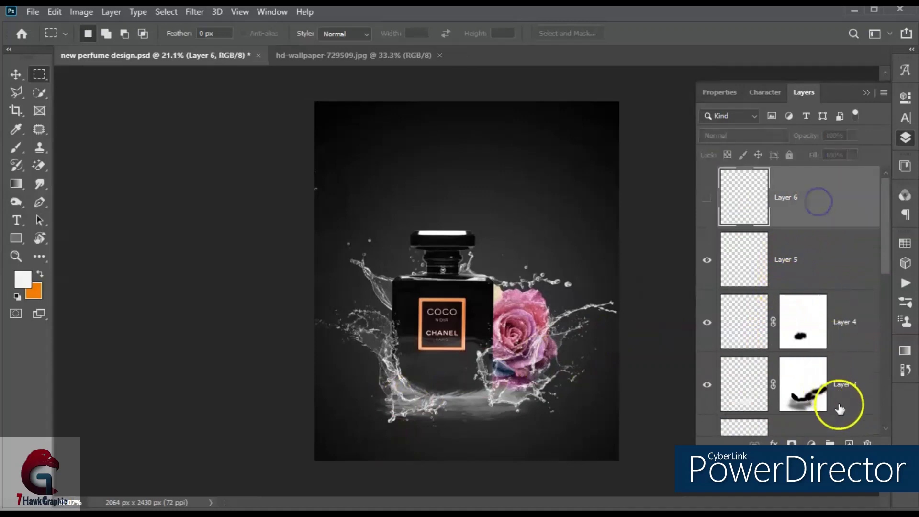
{"action": "left_click", "coordinate": [849, 442]}
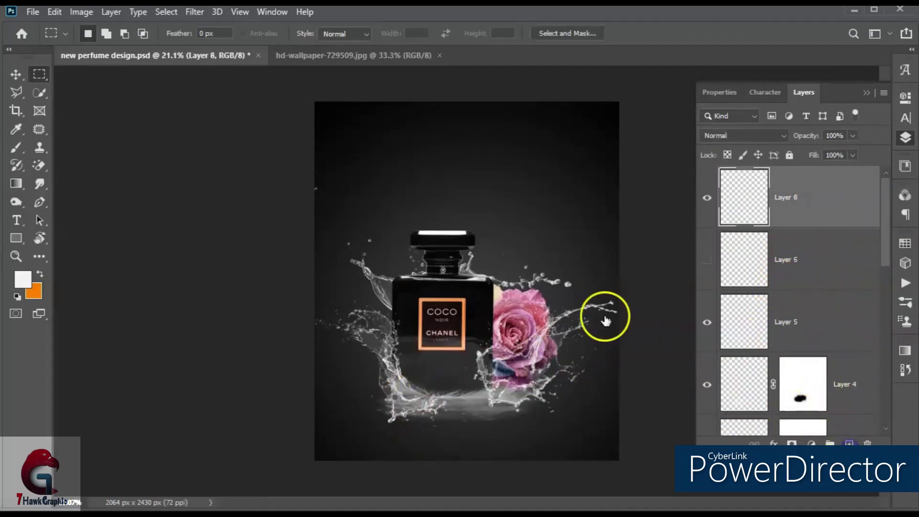
{"action": "left_click", "coordinate": [8, 152]}
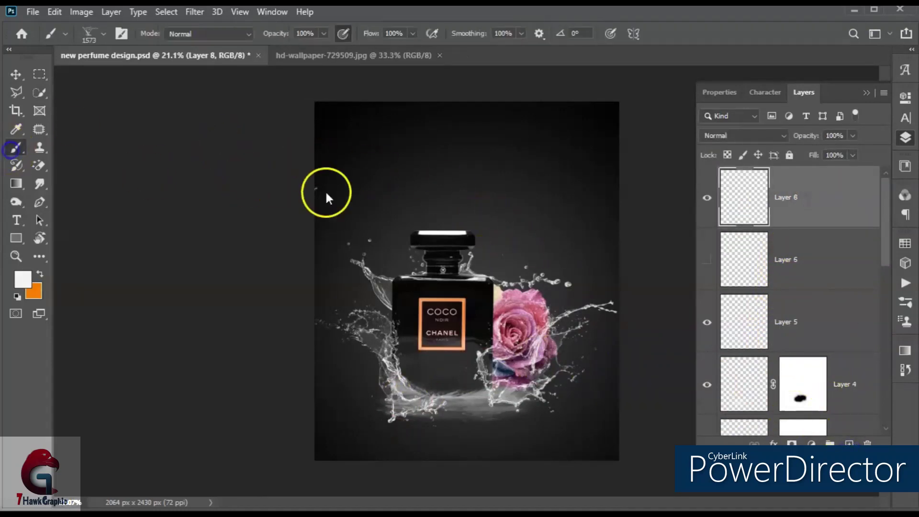
{"action": "right_click", "coordinate": [494, 213]}
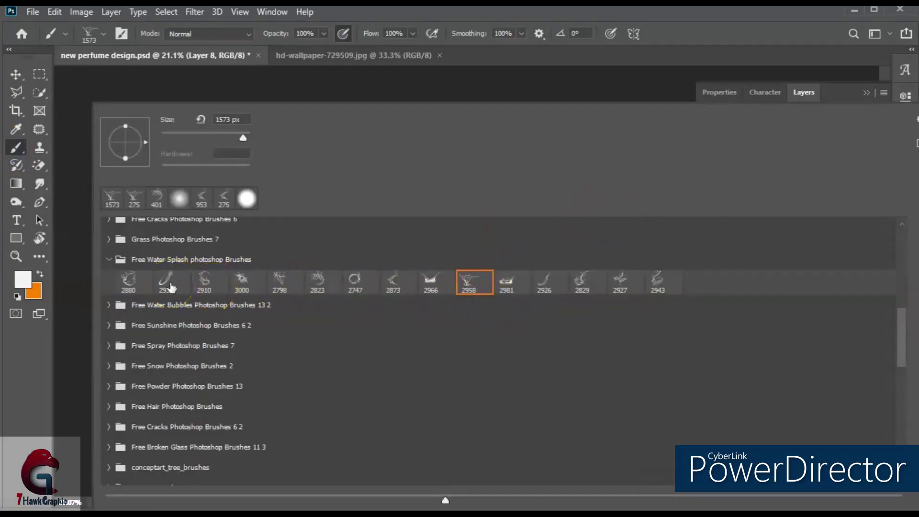
{"action": "left_click", "coordinate": [146, 91]}
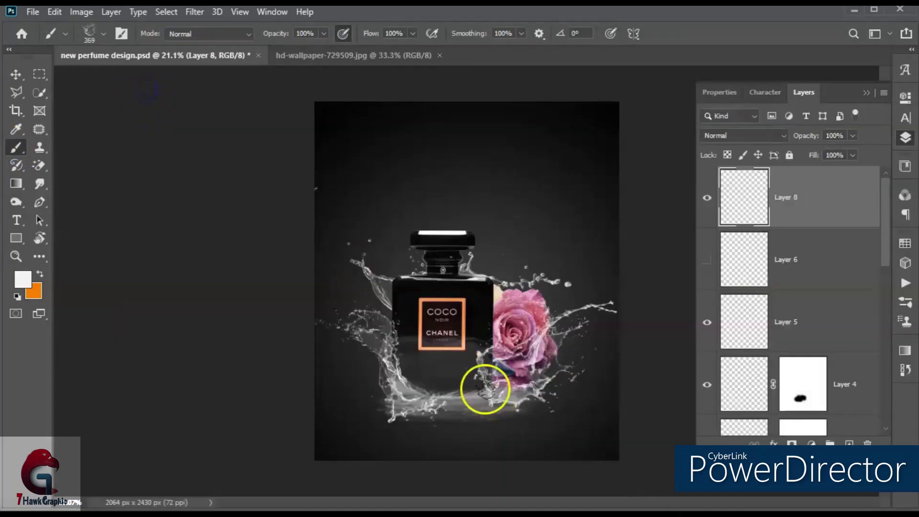
- Stamp a 635 px water splash over the lower part of the bottle's label
{"action": "left_click_drag", "start_coordinate": [485, 389], "coordinate": [544, 382]}
{"action": "left_click_drag", "start_coordinate": [452, 351], "coordinate": [442, 392]}
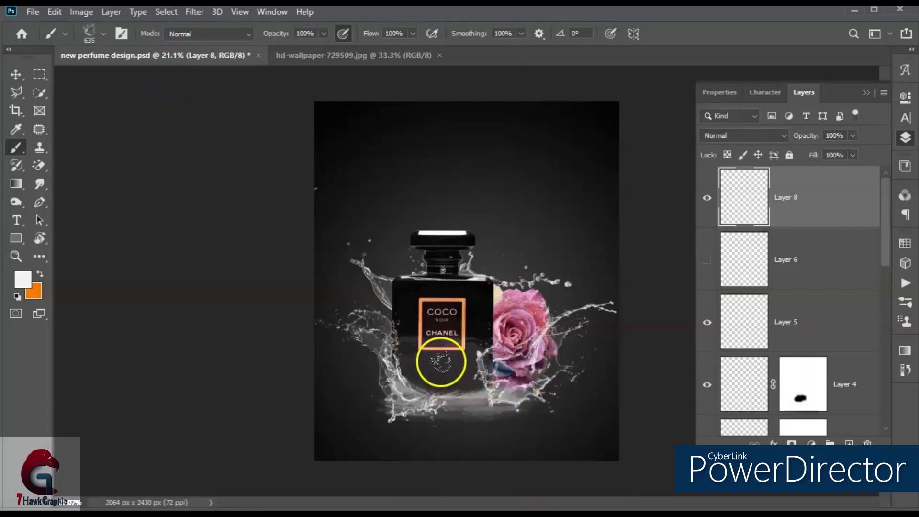
{"action": "left_click", "coordinate": [441, 363]}
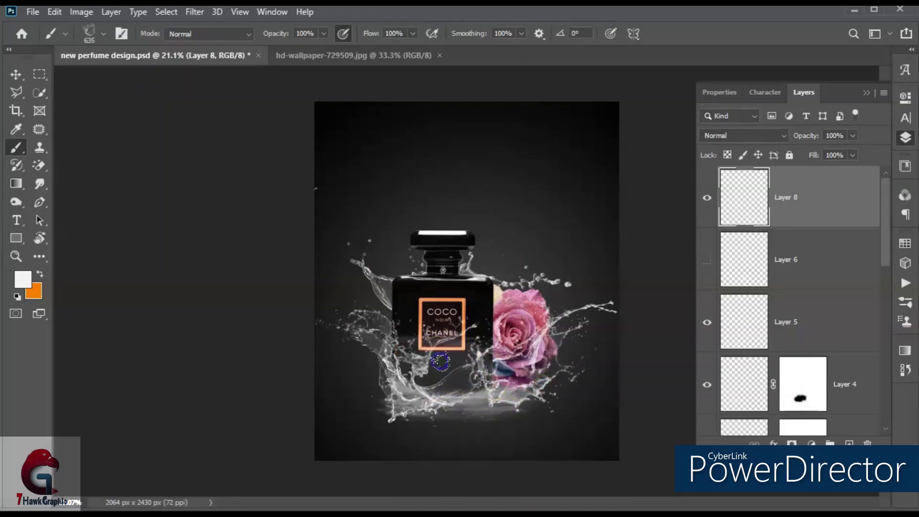
{"action": "left_click", "coordinate": [13, 76]}
{"action": "scroll", "coordinate": [436, 418], "scroll_direction": "up", "scroll_amount": 2}
{"action": "scroll", "coordinate": [437, 366], "scroll_direction": "up", "scroll_amount": 3}
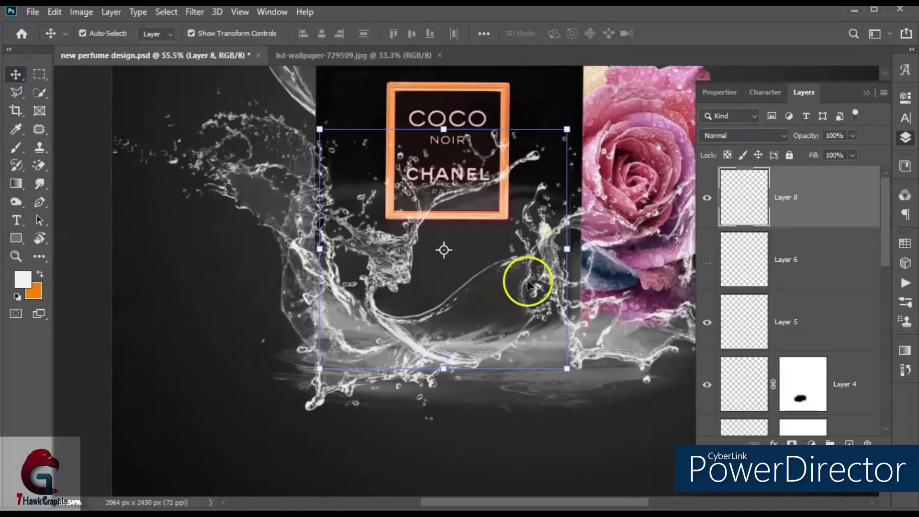
{"action": "scroll", "coordinate": [396, 322], "scroll_direction": "down", "scroll_amount": 1}
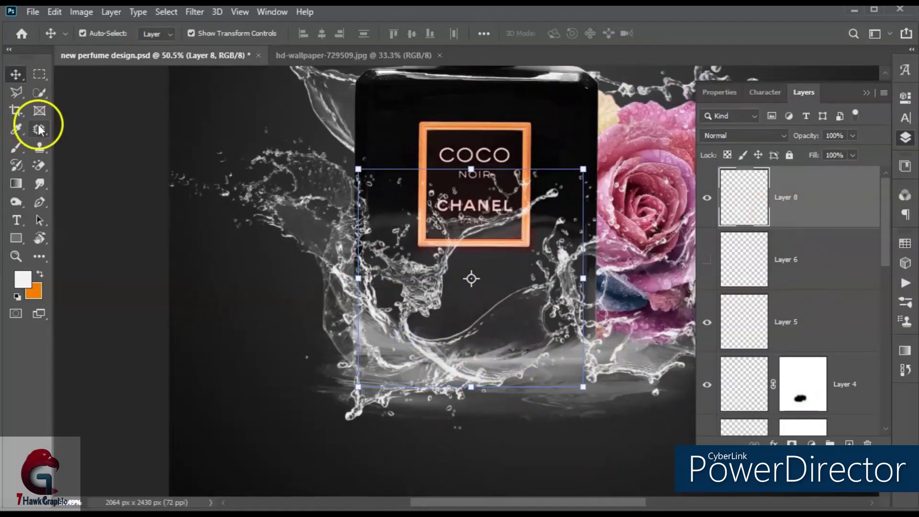
- Mask Layer 8 using a freehand lasso selection around the splash below the bottle
{"action": "left_click", "coordinate": [18, 90]}
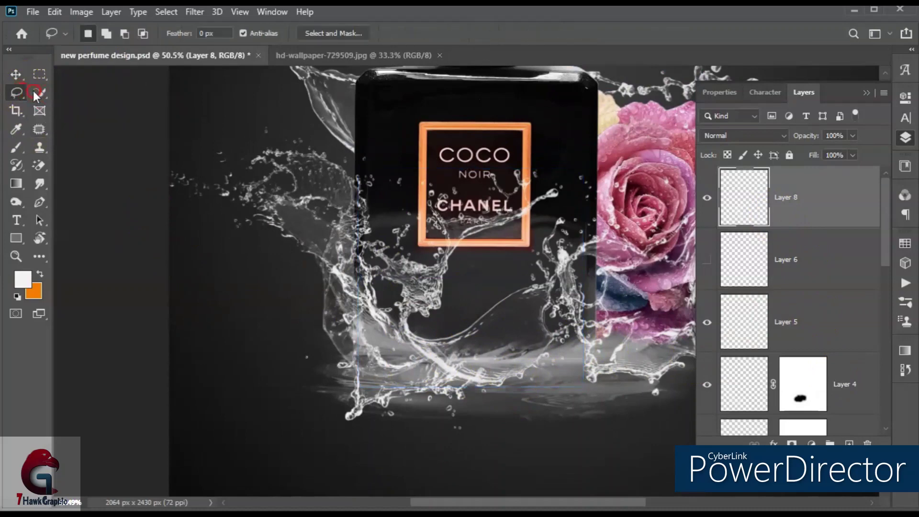
{"action": "left_click_drag", "start_coordinate": [402, 327], "coordinate": [640, 266]}
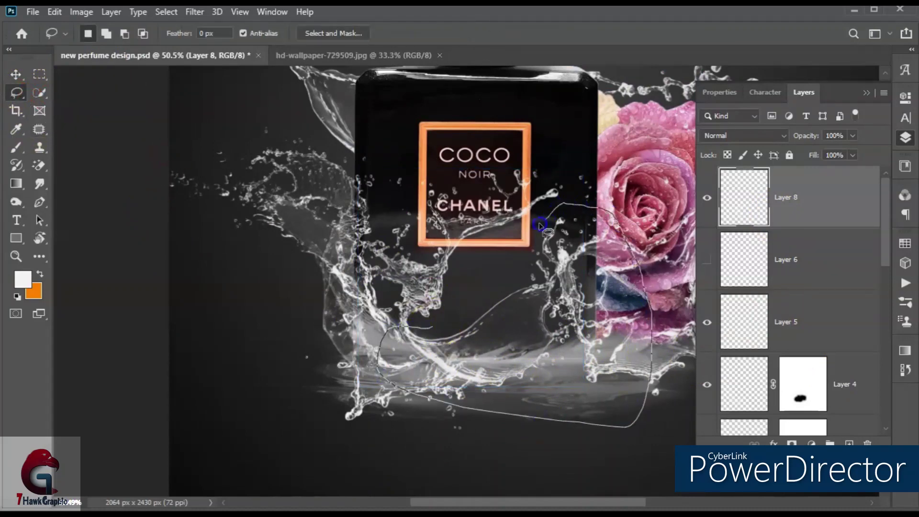
{"action": "left_click_drag", "start_coordinate": [540, 225], "coordinate": [531, 229]}
{"action": "left_click", "coordinate": [792, 444]}
{"action": "scroll", "coordinate": [429, 376], "scroll_direction": "down", "scroll_amount": 5}
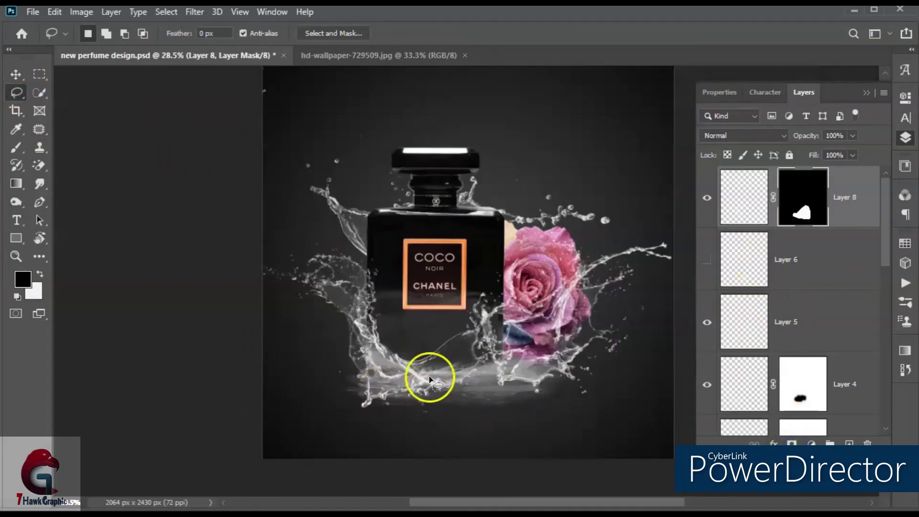
{"action": "scroll", "coordinate": [356, 389], "scroll_direction": "up", "scroll_amount": 2}
{"action": "scroll", "coordinate": [411, 358], "scroll_direction": "up", "scroll_amount": 2}
- Pick a soft round brush for refining the mask
{"action": "left_click", "coordinate": [15, 148]}
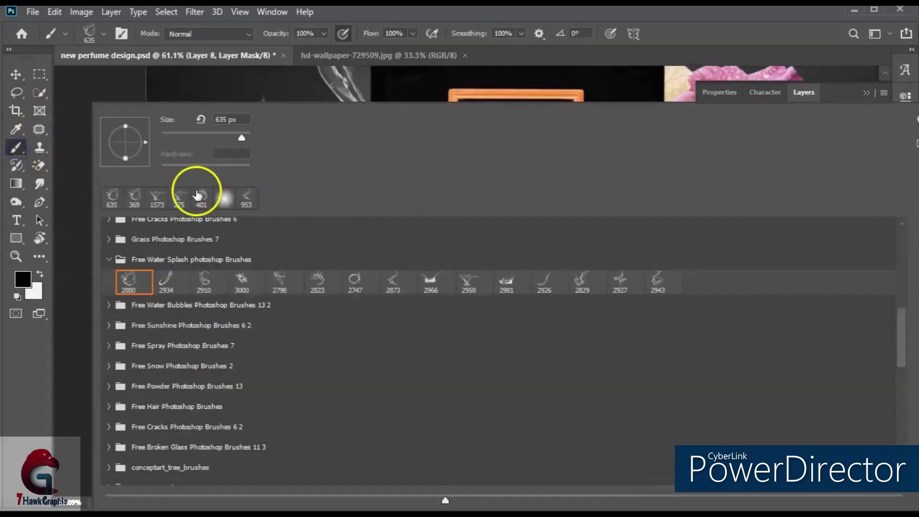
{"action": "left_click", "coordinate": [196, 190]}
{"action": "key", "text": "Return"}
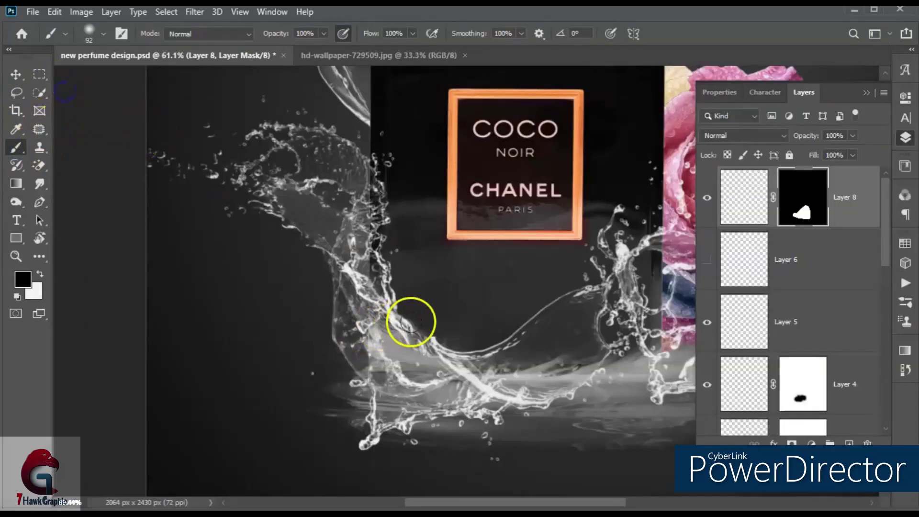
{"action": "scroll", "coordinate": [410, 318], "scroll_direction": "up", "scroll_amount": 2}
{"action": "scroll", "coordinate": [440, 335], "scroll_direction": "down", "scroll_amount": 4}
{"action": "scroll", "coordinate": [557, 393], "scroll_direction": "down", "scroll_amount": 2}
{"action": "scroll", "coordinate": [556, 392], "scroll_direction": "down", "scroll_amount": 1}
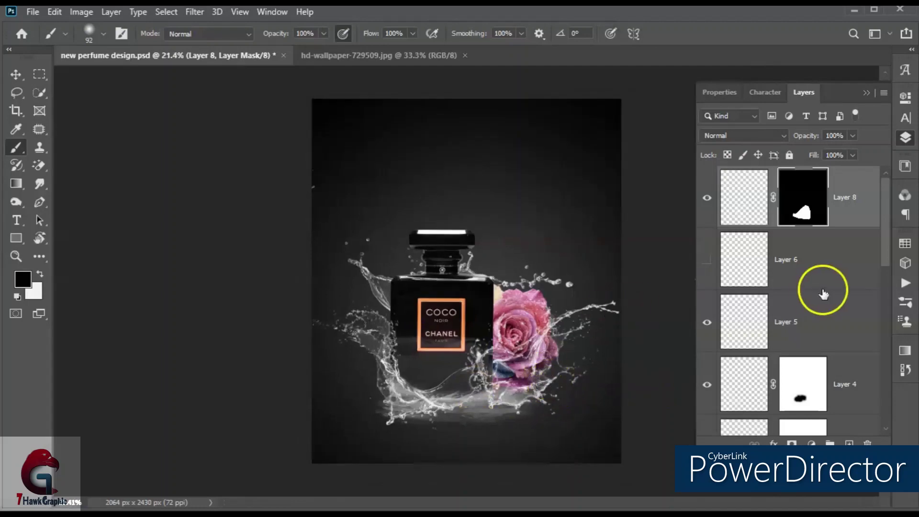
- Toggle Layer 4's mask to compare, then name the splash group 'water splash'
{"action": "left_click", "coordinate": [707, 385]}
{"action": "left_click", "coordinate": [801, 397], "text": "shift"}
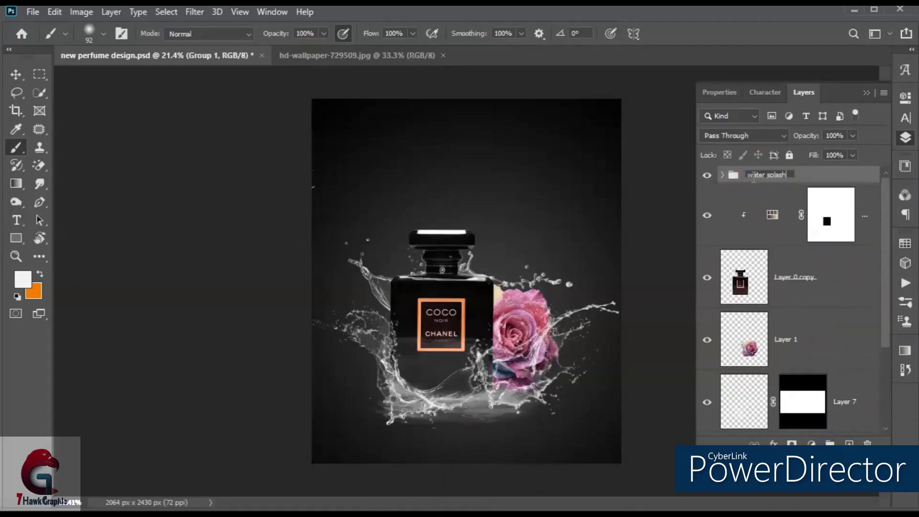
{"action": "key", "text": "Return"}
{"action": "key", "text": "ctrl+plus"}
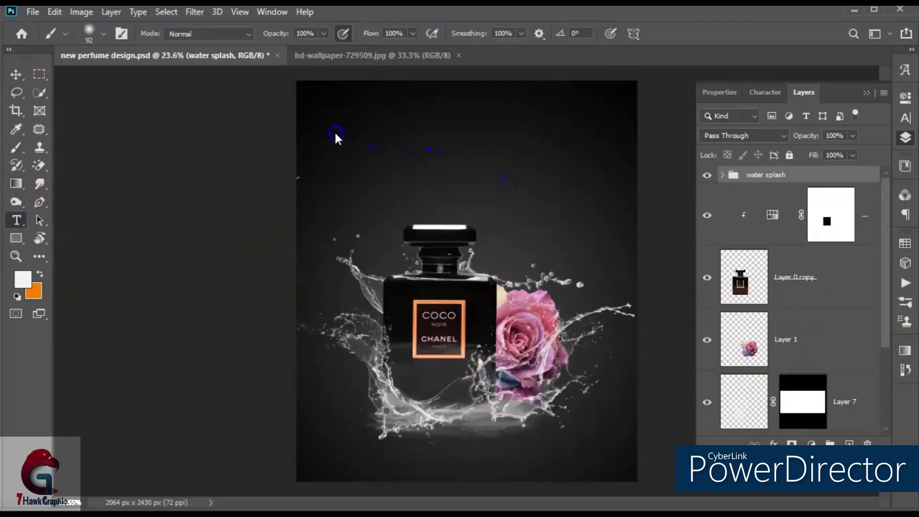
- Type 'COCO' in white text on the poster
{"action": "left_click", "coordinate": [374, 130]}
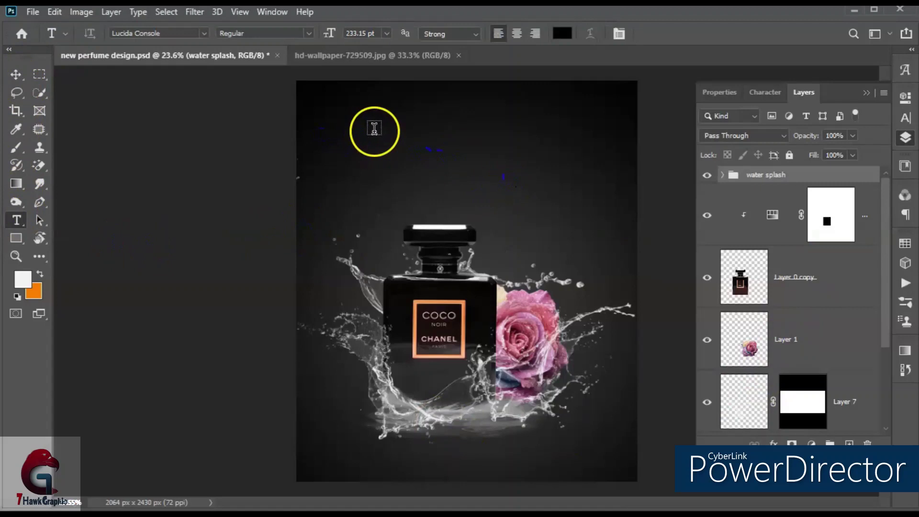
{"action": "left_click", "coordinate": [563, 34]}
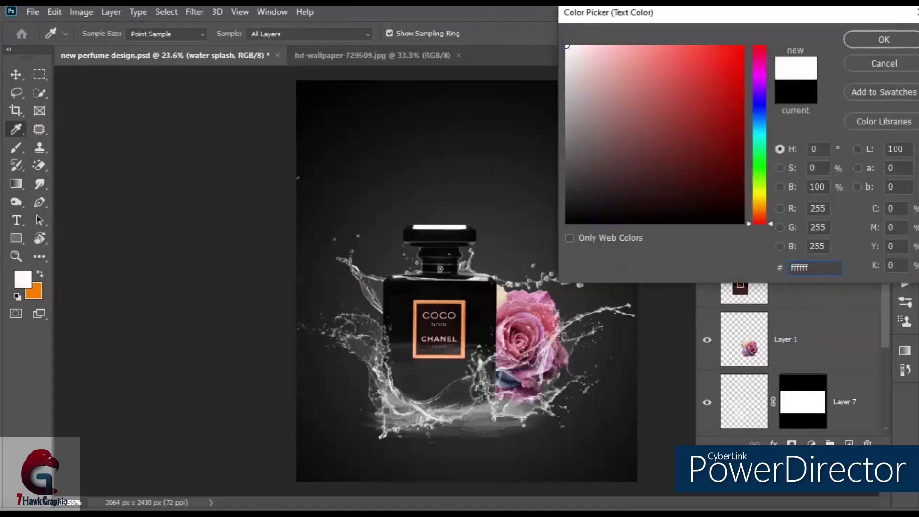
{"action": "left_click", "coordinate": [884, 41]}
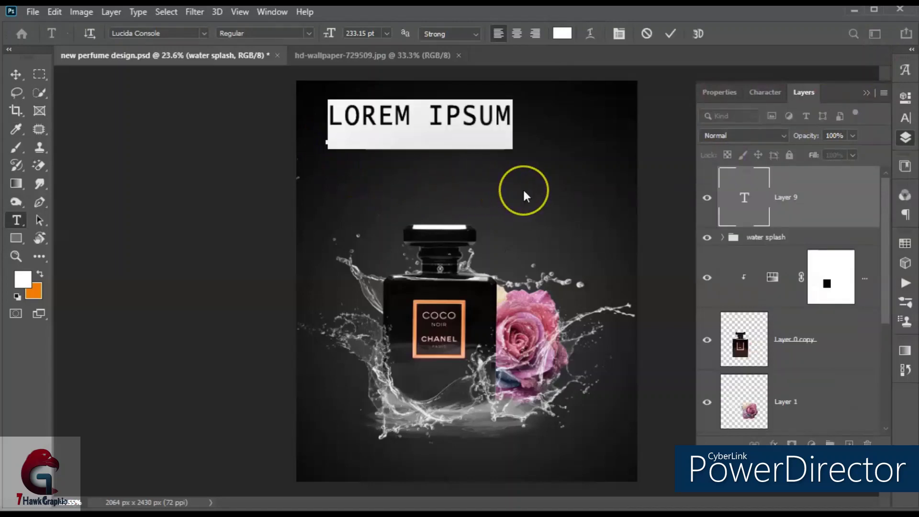
{"action": "type", "text": "COCO"}
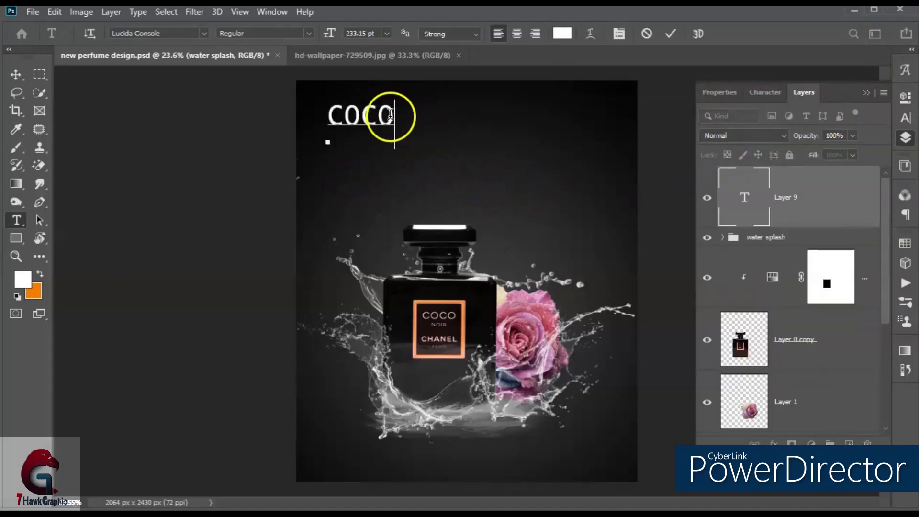
- Set COCO in Century Gothic at 362.15 pt with wider horizontal scale
{"action": "double_click", "coordinate": [393, 115]}
{"action": "left_click", "coordinate": [765, 93]}
{"action": "left_click", "coordinate": [786, 139]}
{"action": "left_click_drag", "start_coordinate": [787, 139], "coordinate": [857, 167]}
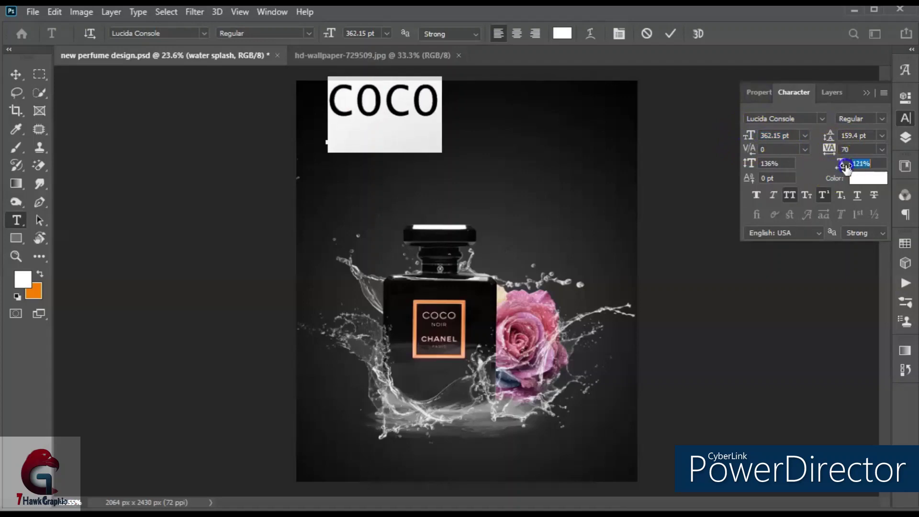
{"action": "left_click", "coordinate": [826, 92]}
{"action": "left_click", "coordinate": [204, 34]}
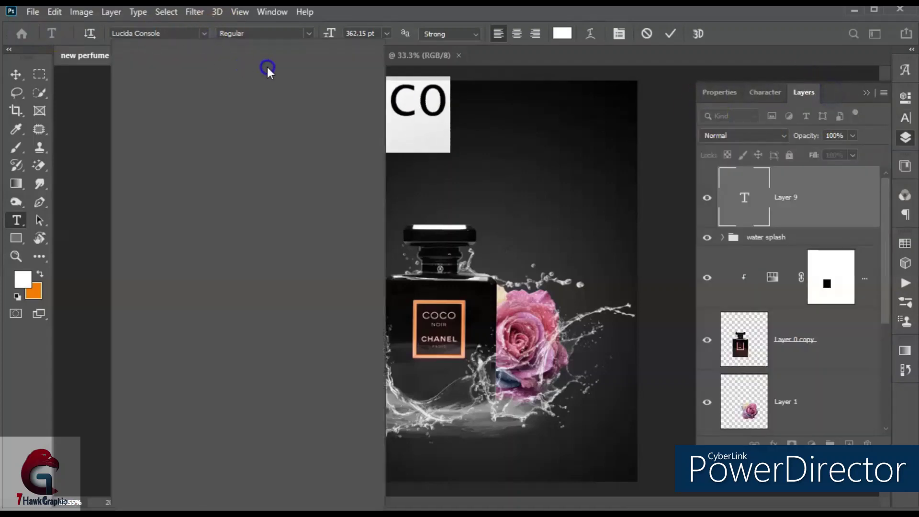
{"action": "left_click_drag", "start_coordinate": [380, 201], "coordinate": [378, 93]}
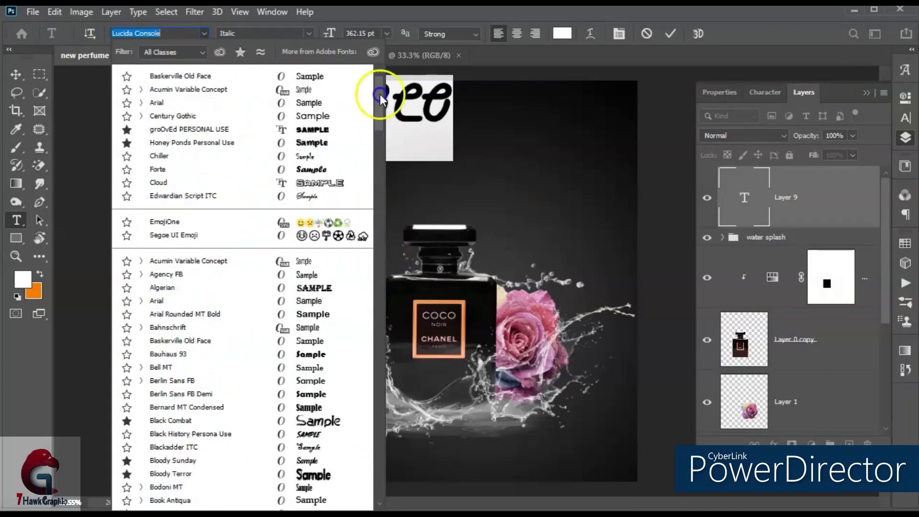
{"action": "left_click", "coordinate": [309, 119]}
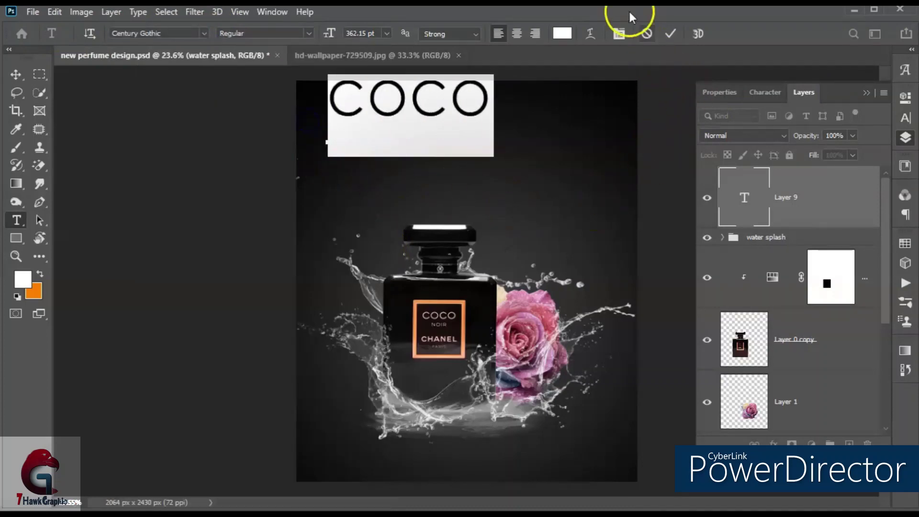
{"action": "key", "text": "ctrl+t"}
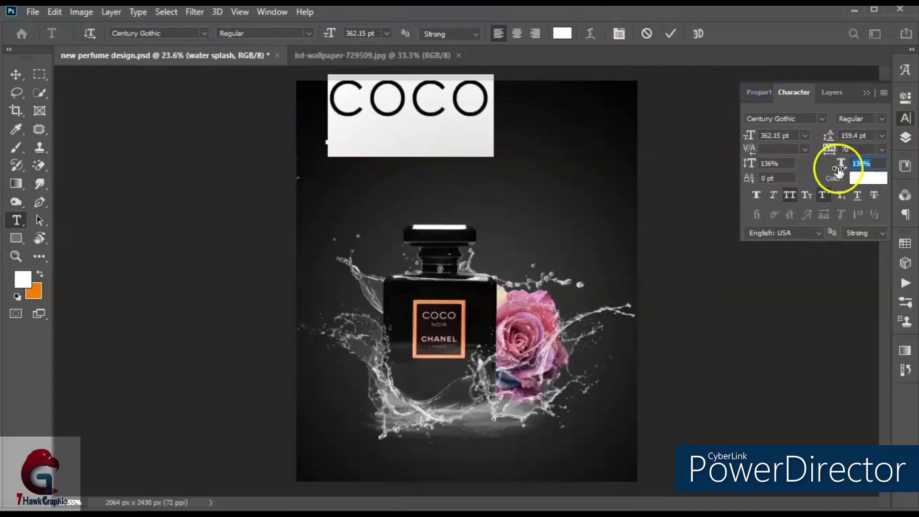
{"action": "left_click_drag", "start_coordinate": [841, 168], "coordinate": [841, 164]}
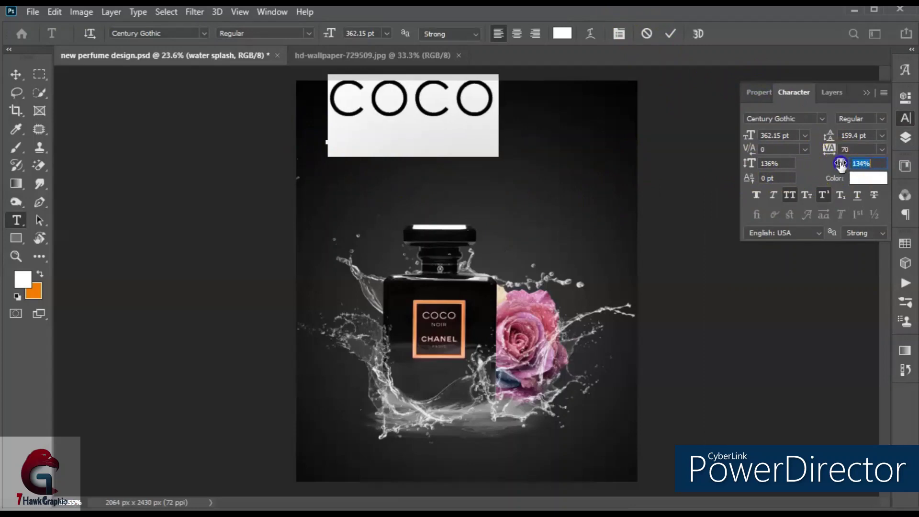
{"action": "left_click", "coordinate": [827, 93]}
{"action": "left_click", "coordinate": [347, 164]}
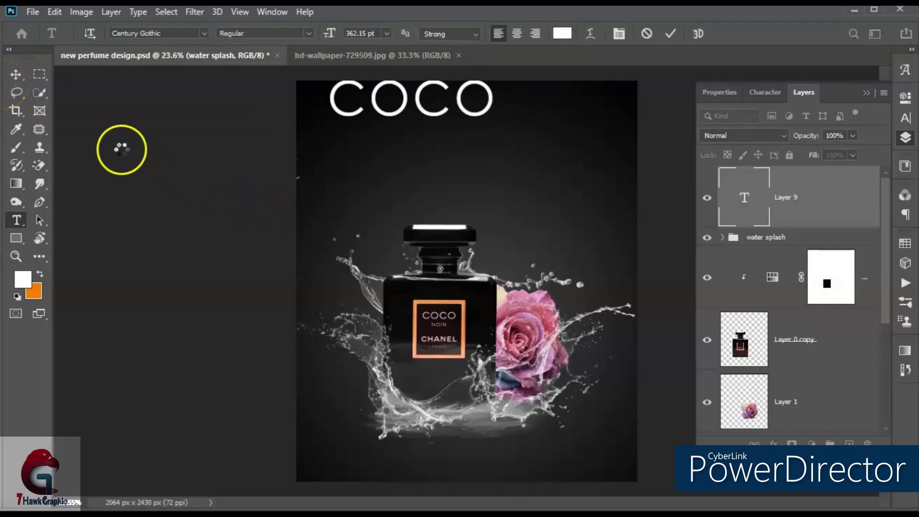
- Move the COCO text to the top centre of the poster
{"action": "left_click", "coordinate": [15, 75]}
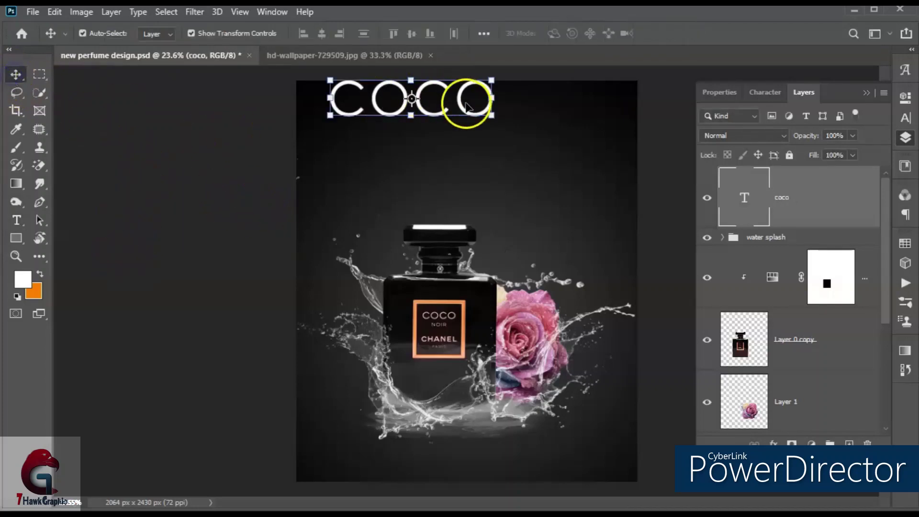
{"action": "left_click_drag", "start_coordinate": [470, 96], "coordinate": [517, 140]}
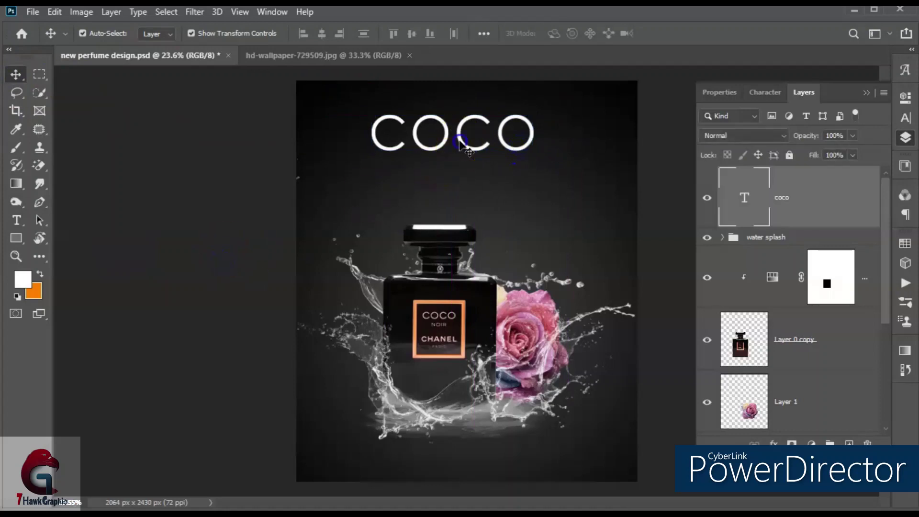
{"action": "left_click", "coordinate": [293, 212]}
{"action": "scroll", "coordinate": [500, 103], "scroll_direction": "up", "scroll_amount": 3}
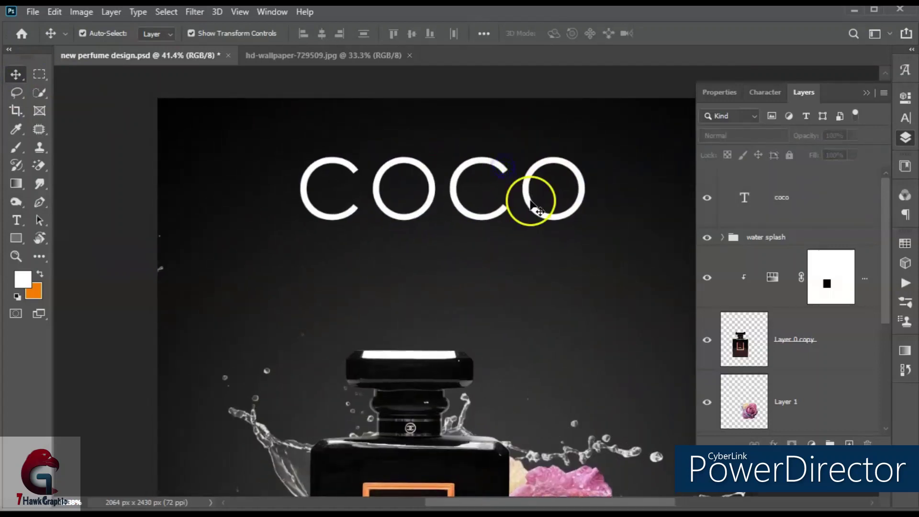
{"action": "left_click", "coordinate": [530, 196]}
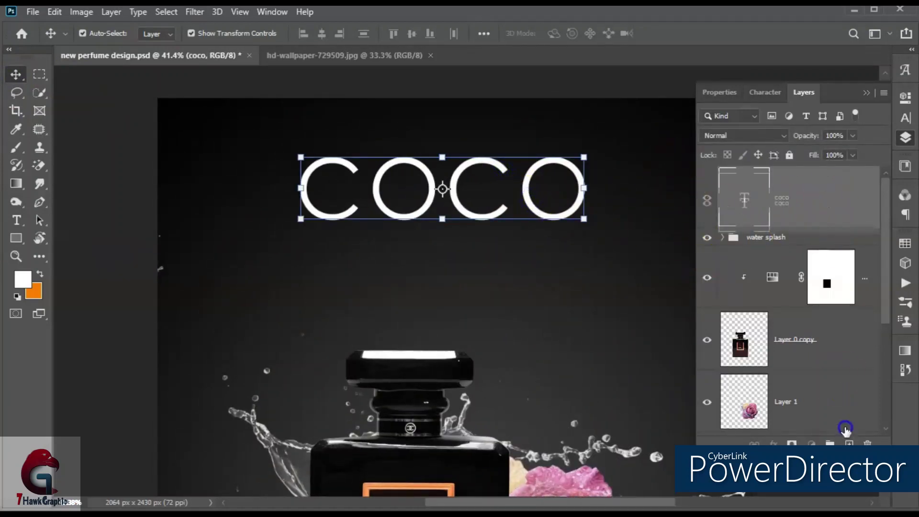
- Duplicate the COCO layer, rasterize the copy, and apply a Gaussian Blur glow
{"action": "mouse_move", "coordinate": [813, 220]}
{"action": "left_mouse_down"}
{"action": "mouse_move", "coordinate": [837, 445]}
{"action": "mouse_move", "coordinate": [718, 178]}
{"action": "left_mouse_up"}
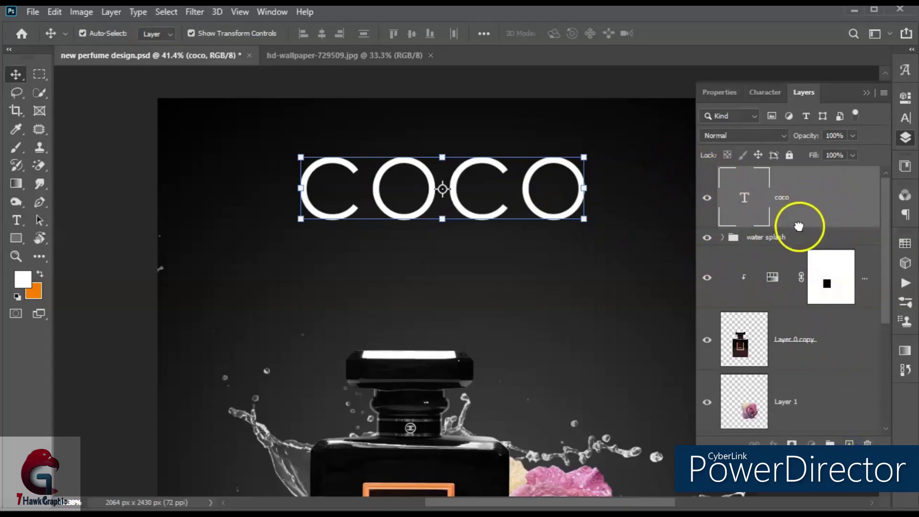
{"action": "key", "text": "ctrl+j"}
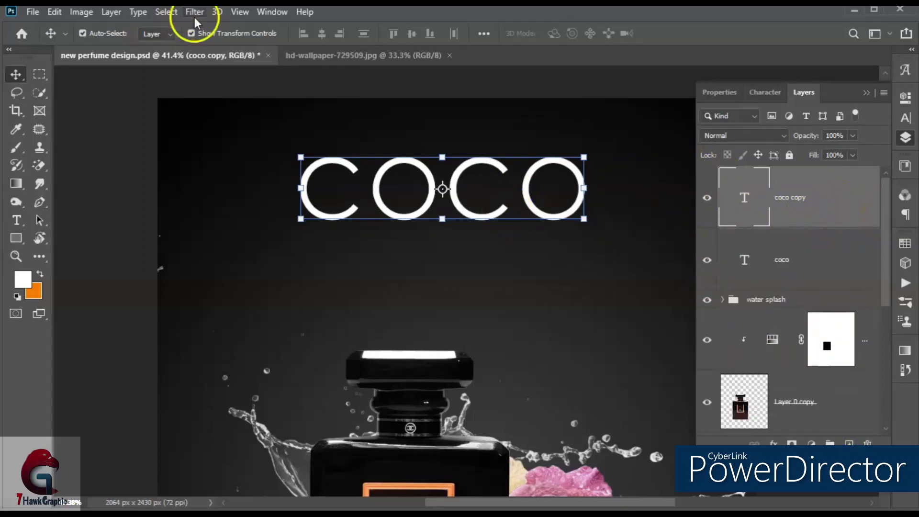
{"action": "left_click", "coordinate": [195, 15]}
{"action": "mouse_move", "coordinate": [202, 169]}
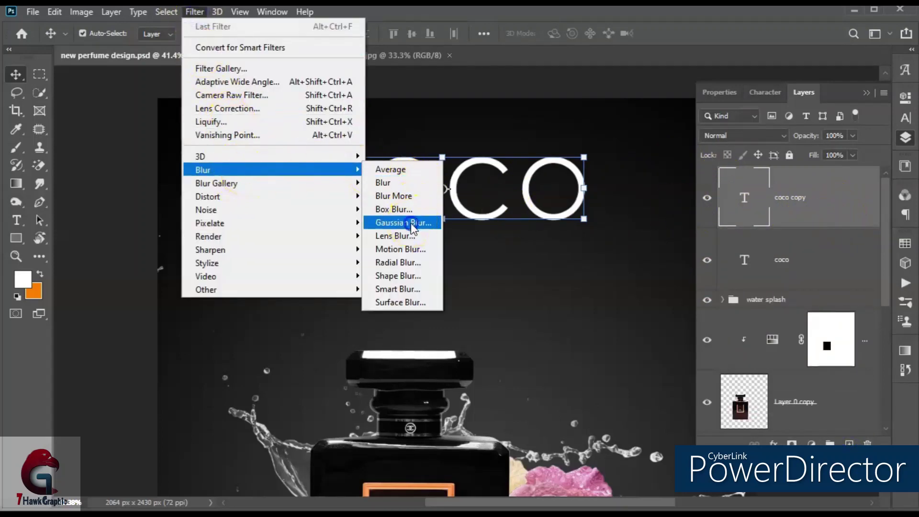
{"action": "left_click", "coordinate": [412, 225]}
{"action": "left_click", "coordinate": [534, 209]}
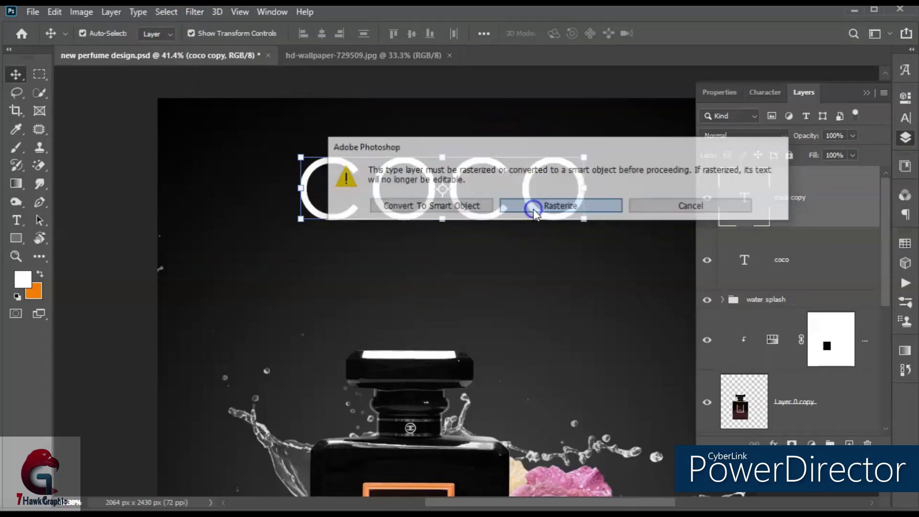
{"action": "left_click_drag", "start_coordinate": [488, 129], "coordinate": [726, 43]}
{"action": "left_click_drag", "start_coordinate": [646, 255], "coordinate": [689, 262]}
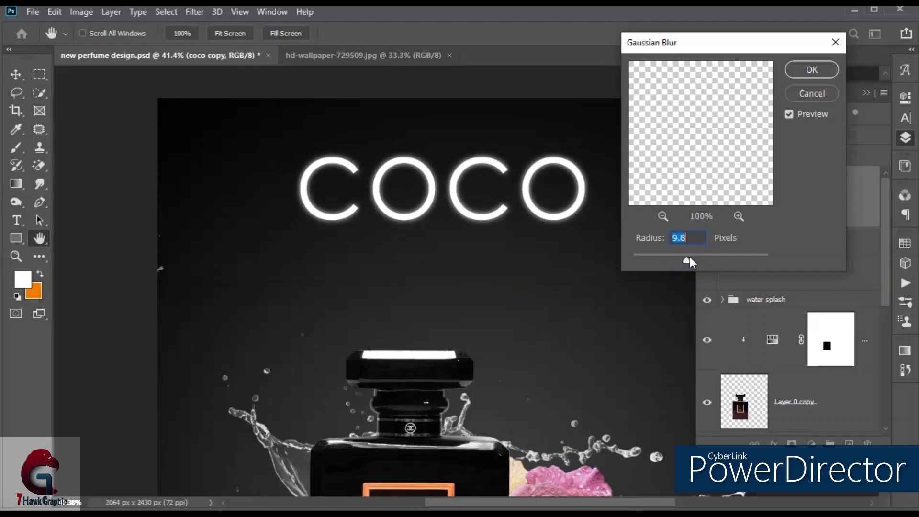
{"action": "left_click", "coordinate": [812, 70]}
- Lower the blurred copy's opacity to 57% and compare it on and off
{"action": "left_click_drag", "start_coordinate": [814, 136], "coordinate": [785, 136]}
{"action": "left_click", "coordinate": [704, 190]}
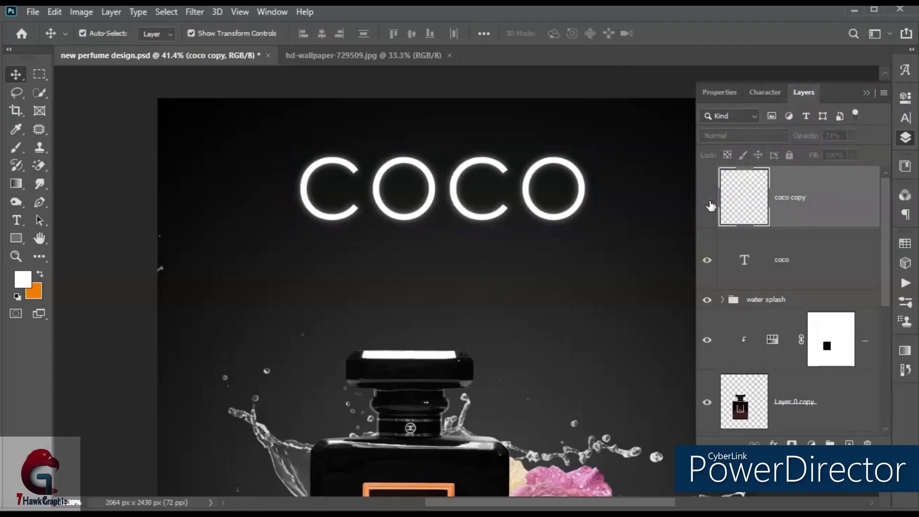
{"action": "scroll", "coordinate": [297, 273], "scroll_direction": "down", "scroll_amount": 3}
{"action": "left_click", "coordinate": [197, 281]}
- Add a new empty layer above the coco copy for the flare
{"action": "scroll", "coordinate": [428, 101], "scroll_direction": "up", "scroll_amount": 1}
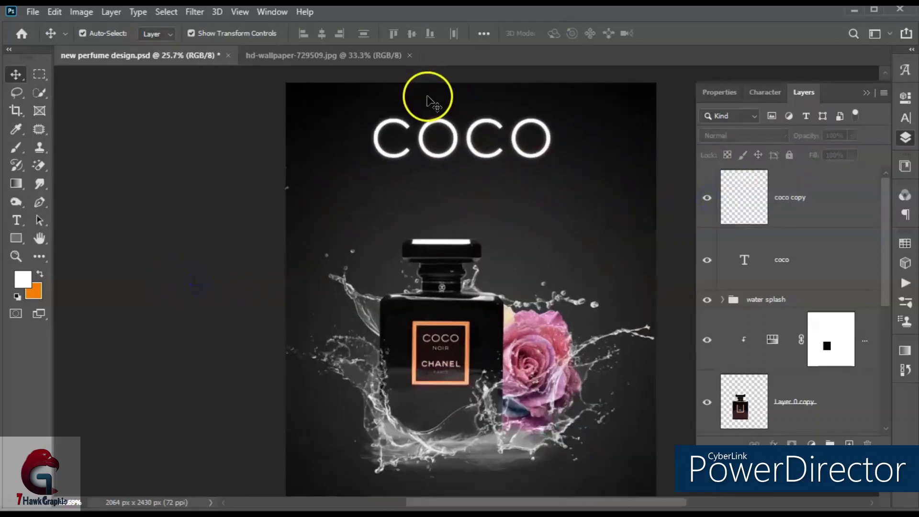
{"action": "scroll", "coordinate": [429, 91], "scroll_direction": "up", "scroll_amount": 1}
{"action": "scroll", "coordinate": [466, 198], "scroll_direction": "up", "scroll_amount": 1}
{"action": "scroll", "coordinate": [526, 182], "scroll_direction": "down", "scroll_amount": 1}
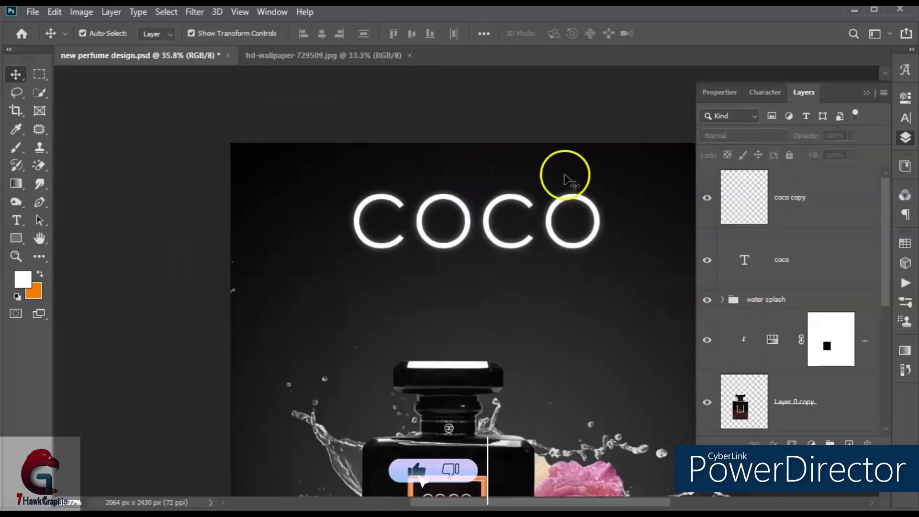
{"action": "left_click", "coordinate": [817, 210]}
{"action": "left_click", "coordinate": [850, 444]}
{"action": "key", "text": "b"}
- Stamp a 174 px Lens Flares 3384 brush on the third letter of COCO
{"action": "right_click", "coordinate": [441, 262]}
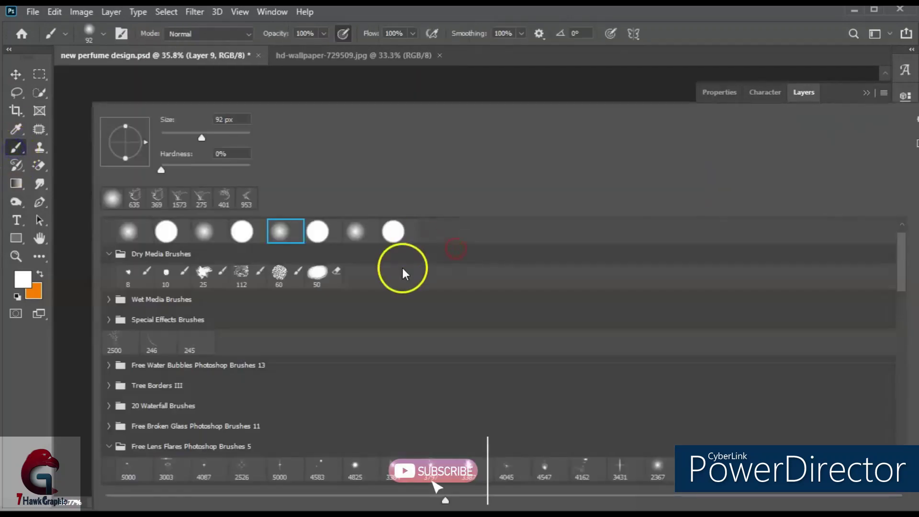
{"action": "left_click_drag", "start_coordinate": [905, 279], "coordinate": [898, 301]}
{"action": "left_click", "coordinate": [393, 316]}
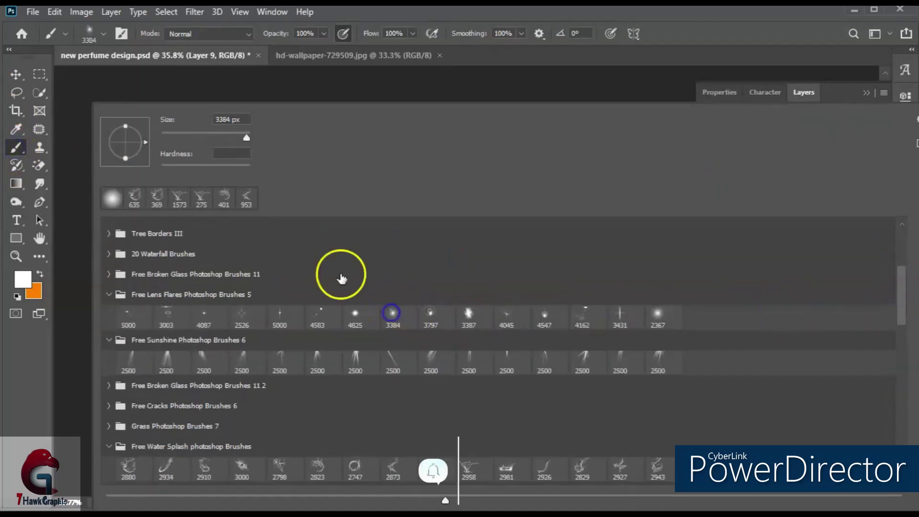
{"action": "left_click_drag", "start_coordinate": [223, 138], "coordinate": [203, 137]}
{"action": "key", "text": "Return"}
{"action": "scroll", "coordinate": [560, 201], "scroll_direction": "up", "scroll_amount": 1}
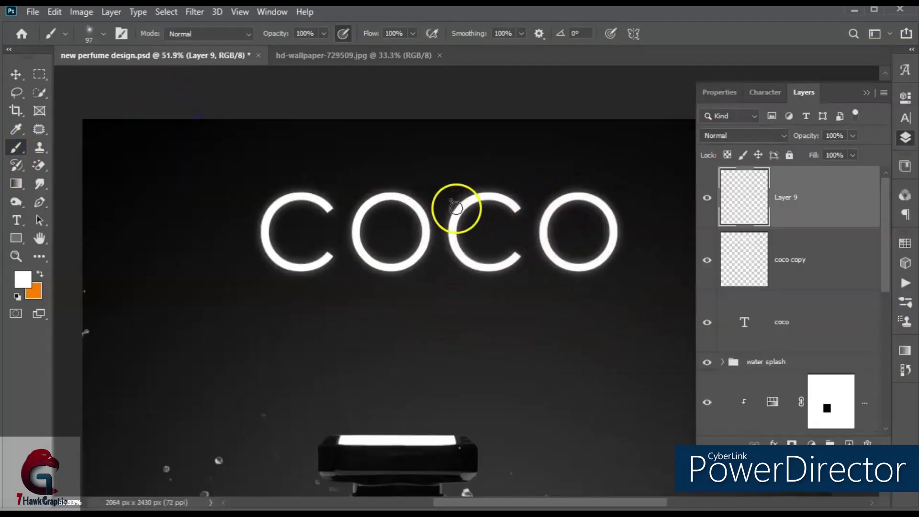
{"action": "left_click_drag", "start_coordinate": [420, 273], "coordinate": [437, 267]}
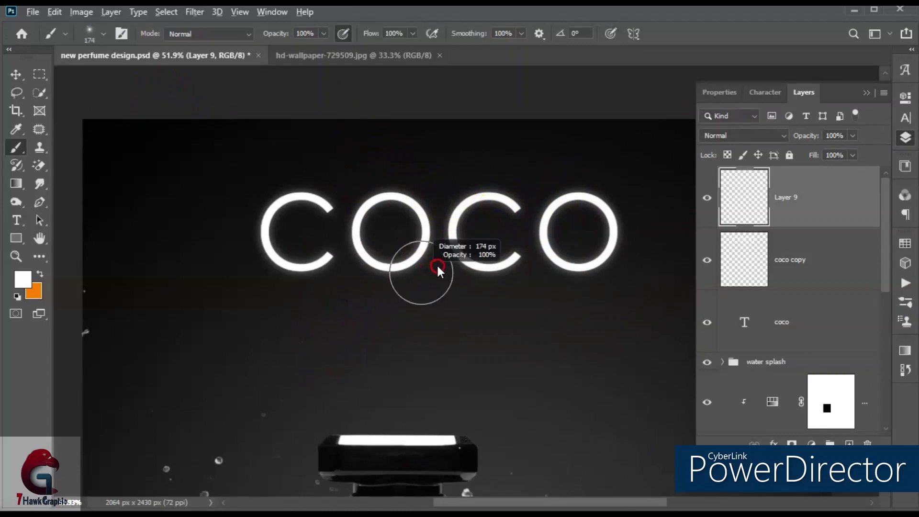
{"action": "left_click", "coordinate": [455, 211]}
- Scale the flare to about 149% and move it onto the last O
{"action": "scroll", "coordinate": [455, 214], "scroll_direction": "up", "scroll_amount": 1}
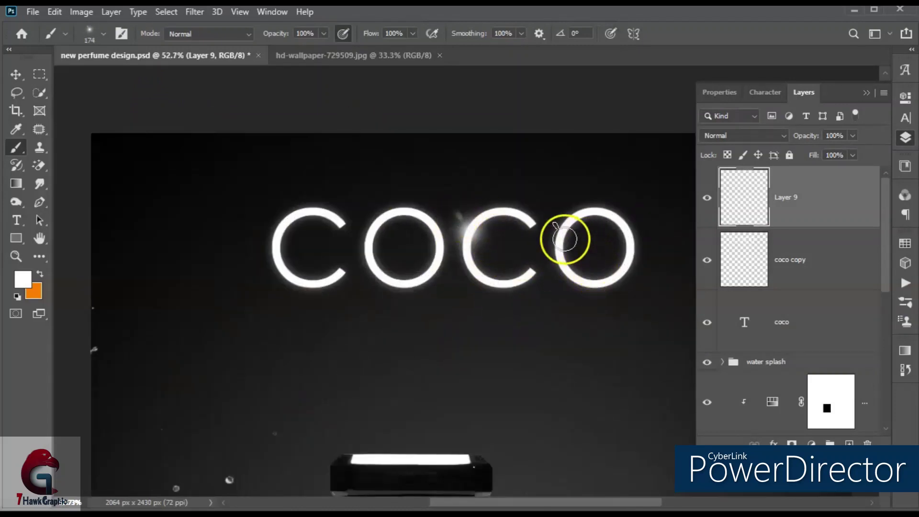
{"action": "left_click", "coordinate": [16, 74]}
{"action": "left_click_drag", "start_coordinate": [500, 262], "coordinate": [533, 286]}
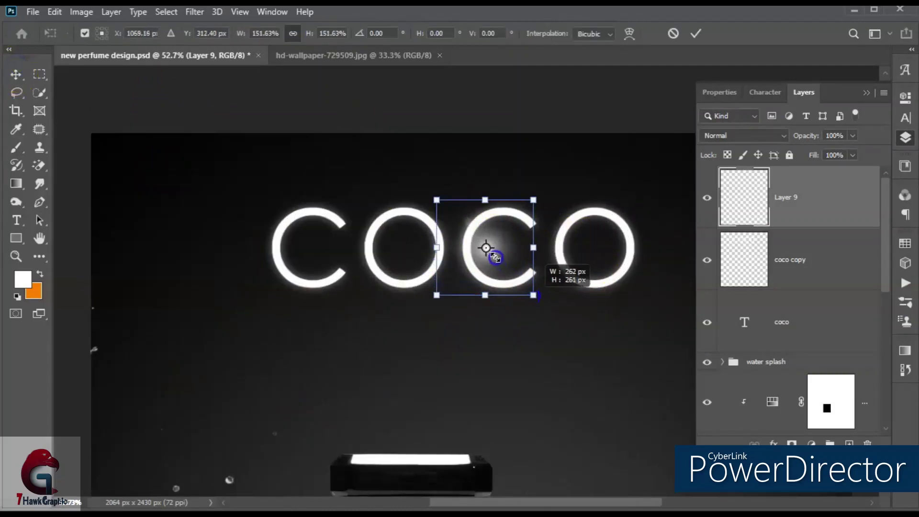
{"action": "left_click_drag", "start_coordinate": [488, 249], "coordinate": [630, 243]}
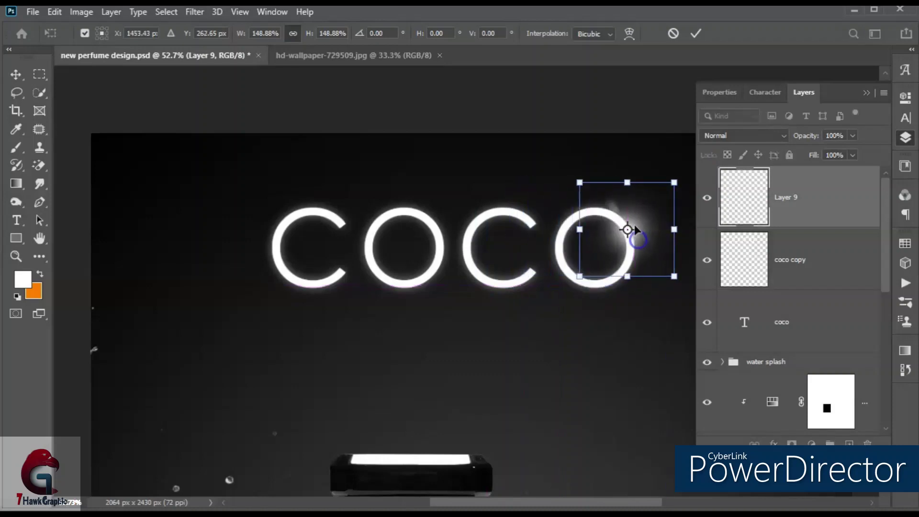
{"action": "left_click", "coordinate": [695, 34]}
- Add another new empty layer, Layer 10, on top
{"action": "scroll", "coordinate": [550, 251], "scroll_direction": "down", "scroll_amount": 2}
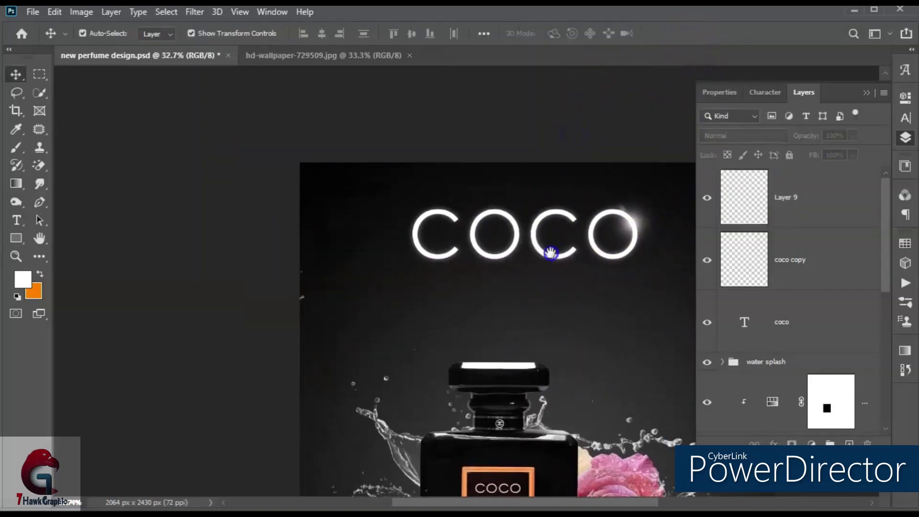
{"action": "scroll", "coordinate": [622, 230], "scroll_direction": "up", "scroll_amount": 1}
{"action": "left_click", "coordinate": [849, 443]}
- On a new layer, stamp a small lens-flare glint and resize it onto the top of the first C
{"action": "key", "text": "b"}
{"action": "scroll", "coordinate": [589, 248], "scroll_direction": "up", "scroll_amount": 1}
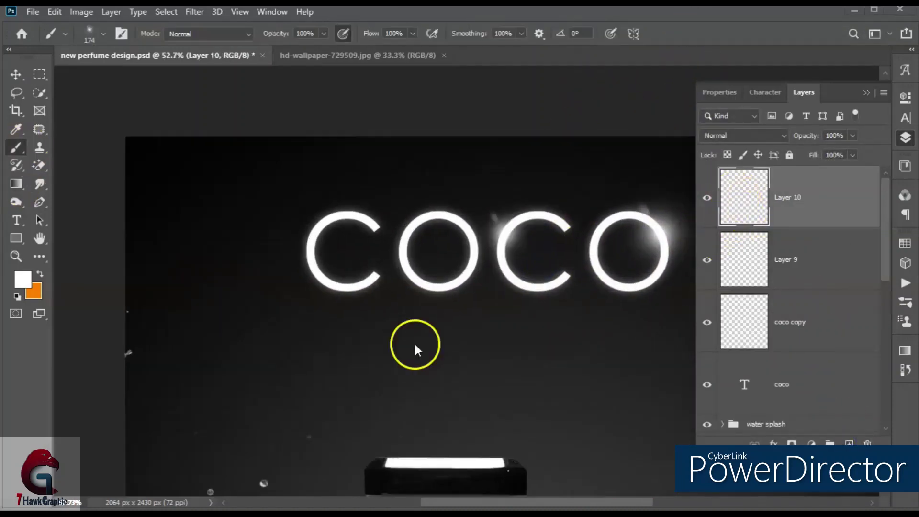
{"action": "left_click", "coordinate": [850, 443]}
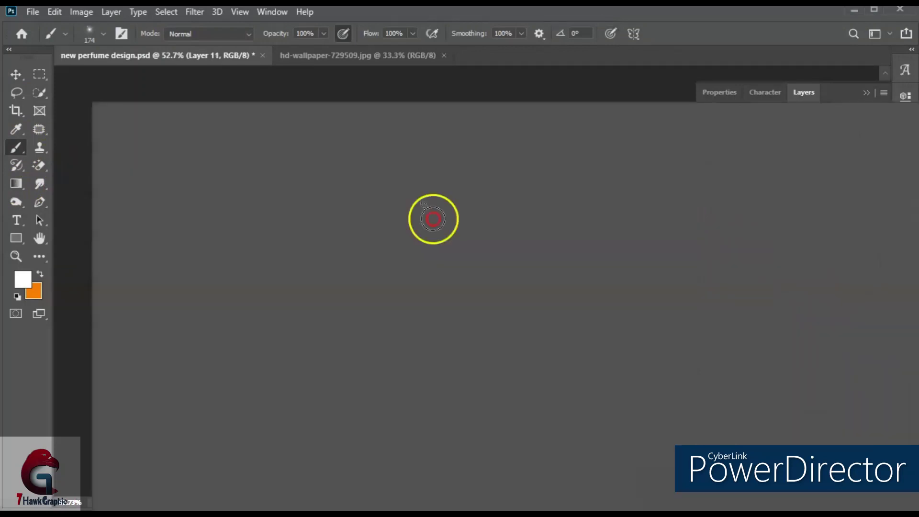
{"action": "right_click", "coordinate": [463, 348]}
{"action": "left_click", "coordinate": [191, 175]}
{"action": "left_click", "coordinate": [392, 233]}
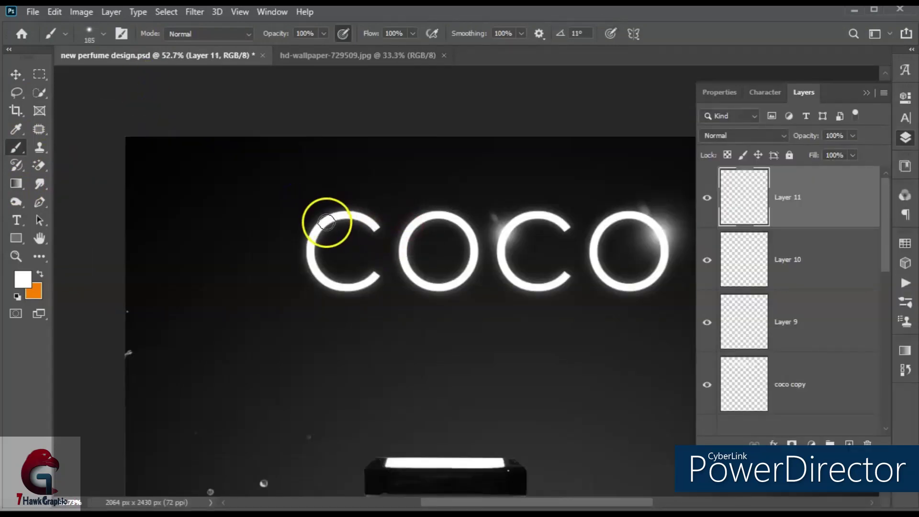
{"action": "left_click", "coordinate": [323, 223]}
{"action": "key", "text": "v"}
{"action": "left_click_drag", "start_coordinate": [391, 189], "coordinate": [381, 191]}
{"action": "left_click_drag", "start_coordinate": [335, 215], "coordinate": [322, 222]}
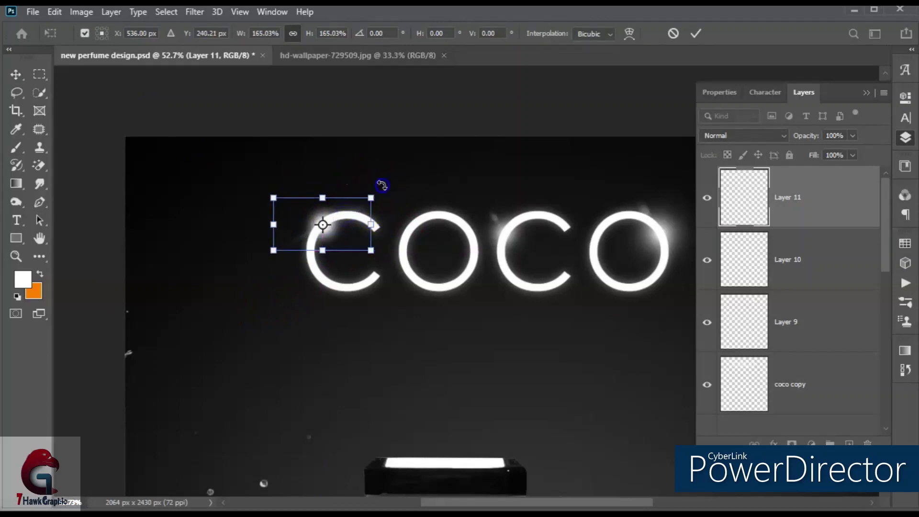
{"action": "left_click", "coordinate": [699, 33]}
- On another new layer, stamp a lens-flare glint on the second O and rotate it about 8 degrees
{"action": "scroll", "coordinate": [512, 96], "scroll_direction": "down", "scroll_amount": 1}
{"action": "left_click", "coordinate": [850, 442]}
{"action": "left_click", "coordinate": [16, 148]}
{"action": "left_click", "coordinate": [103, 33]}
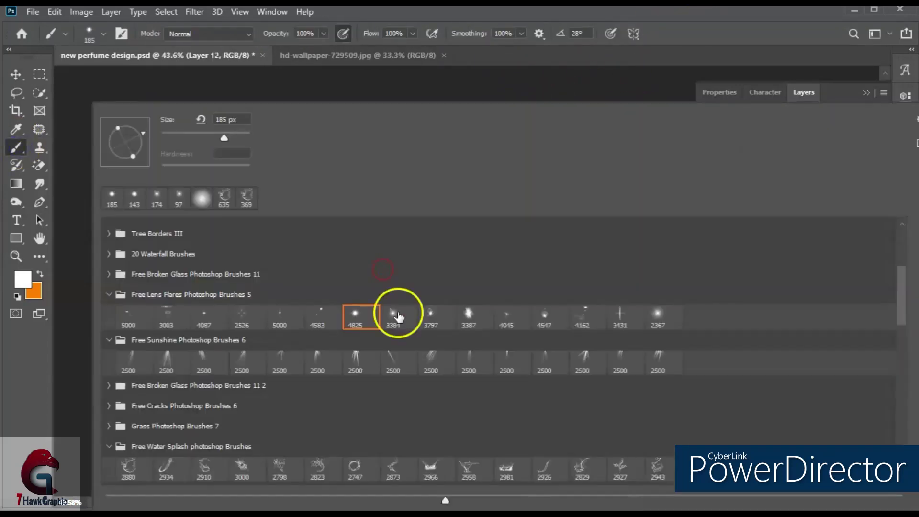
{"action": "left_click", "coordinate": [396, 311]}
{"action": "left_click", "coordinate": [372, 250]}
{"action": "scroll", "coordinate": [538, 188], "scroll_direction": "down", "scroll_amount": 2}
{"action": "scroll", "coordinate": [447, 250], "scroll_direction": "up", "scroll_amount": 3}
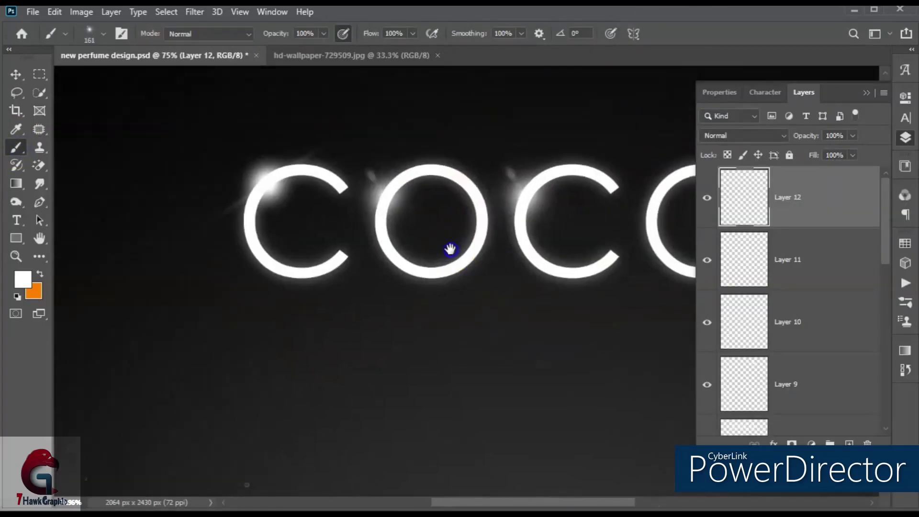
{"action": "key", "text": "v"}
{"action": "mouse_move", "coordinate": [445, 163]}
{"action": "left_mouse_down"}
{"action": "mouse_move", "coordinate": [452, 248]}
{"action": "mouse_move", "coordinate": [468, 180]}
{"action": "mouse_move", "coordinate": [400, 187]}
{"action": "mouse_move", "coordinate": [360, 164]}
{"action": "mouse_move", "coordinate": [394, 205]}
{"action": "left_mouse_up"}
{"action": "double_click", "coordinate": [445, 248]}
{"action": "key", "text": "b"}
- Duplicate a glint under the O and scale the copy smaller
{"action": "scroll", "coordinate": [383, 316], "scroll_direction": "down", "scroll_amount": 3}
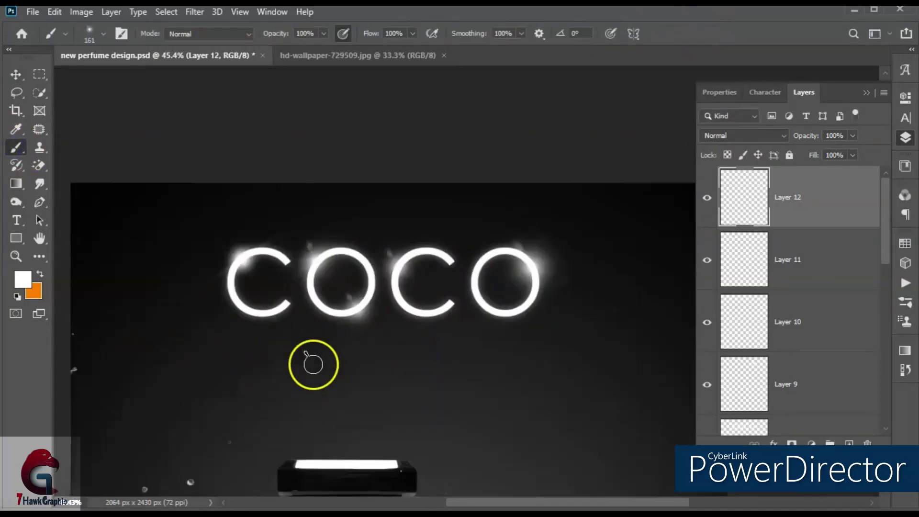
{"action": "key", "text": "v"}
{"action": "mouse_move", "coordinate": [254, 223]}
{"action": "left_mouse_down"}
{"action": "mouse_move", "coordinate": [266, 216]}
{"action": "mouse_move", "coordinate": [386, 263]}
{"action": "mouse_move", "coordinate": [390, 283]}
{"action": "left_mouse_up"}
{"action": "key", "text": "ctrl+t"}
{"action": "scroll", "coordinate": [386, 262], "scroll_direction": "up", "scroll_amount": 1}
{"action": "key", "text": "Return"}
{"action": "scroll", "coordinate": [529, 135], "scroll_direction": "down", "scroll_amount": 3}
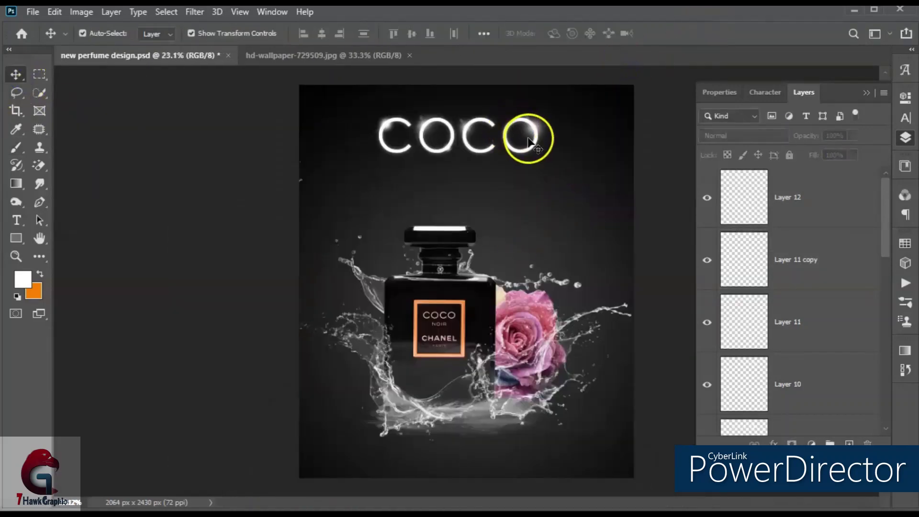
{"action": "scroll", "coordinate": [860, 221], "scroll_direction": "down", "scroll_amount": 3}
- Group the sparkle layers down to coco copy into a group named 'star'
{"action": "scroll", "coordinate": [833, 263], "scroll_direction": "down", "scroll_amount": 2}
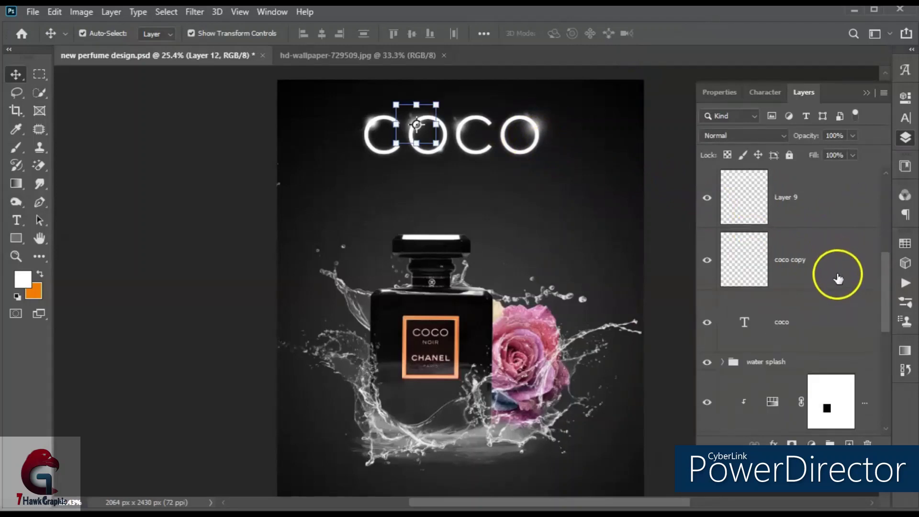
{"action": "left_click", "coordinate": [778, 259], "text": "shift"}
{"action": "left_click", "coordinate": [830, 443]}
{"action": "type", "text": "star"}
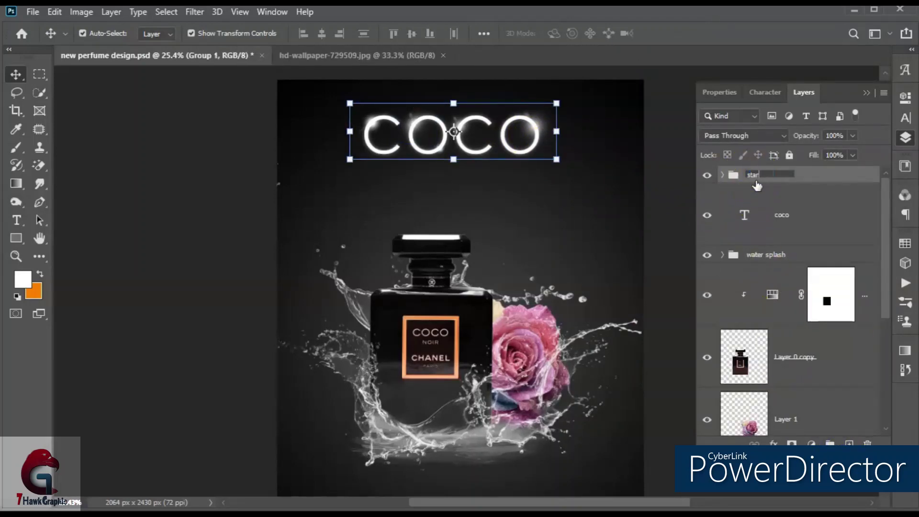
{"action": "left_click", "coordinate": [704, 229]}
{"action": "left_click", "coordinate": [717, 181], "text": "ctrl"}
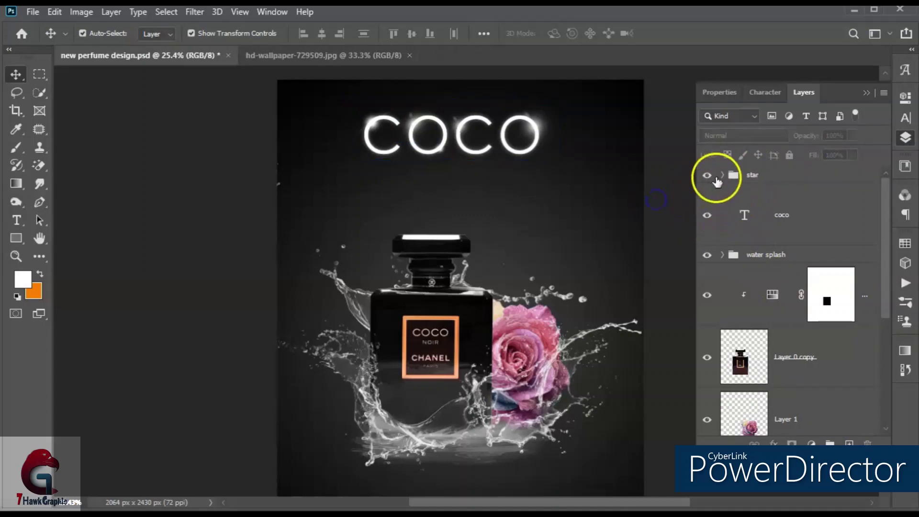
- Toggle the star group's visibility to compare, then select the coco text layer
{"action": "left_click", "coordinate": [707, 175]}
{"action": "left_click", "coordinate": [707, 175]}
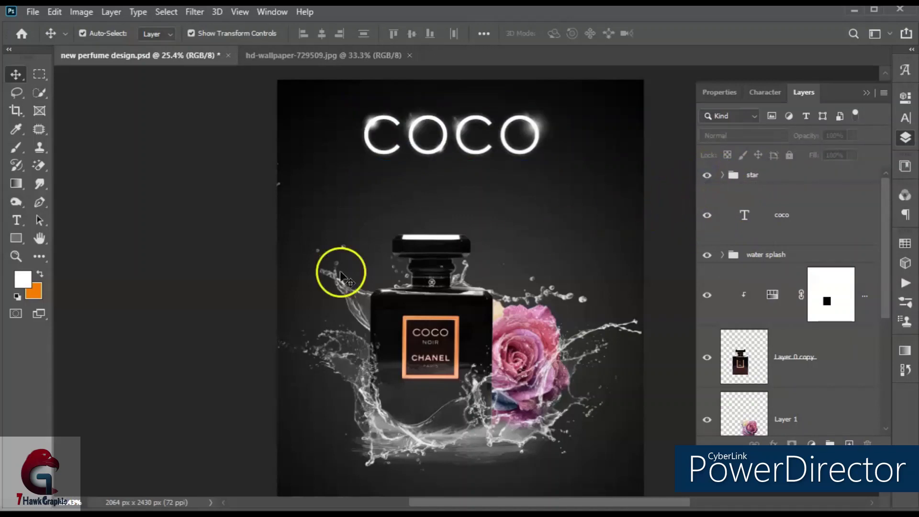
{"action": "scroll", "coordinate": [494, 164], "scroll_direction": "down", "scroll_amount": 1}
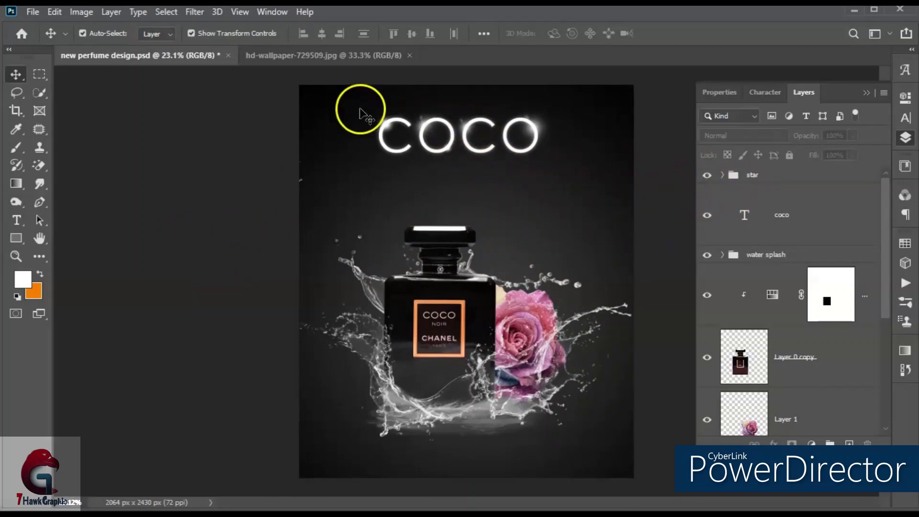
{"action": "left_click", "coordinate": [436, 176]}
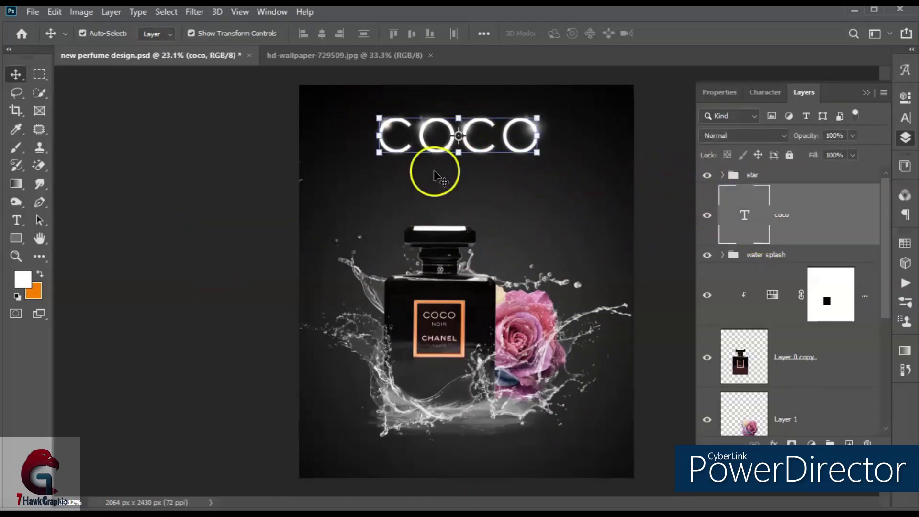
- Type 'CHANEL' in white and position it centred just beneath COCO
{"action": "left_click", "coordinate": [15, 223]}
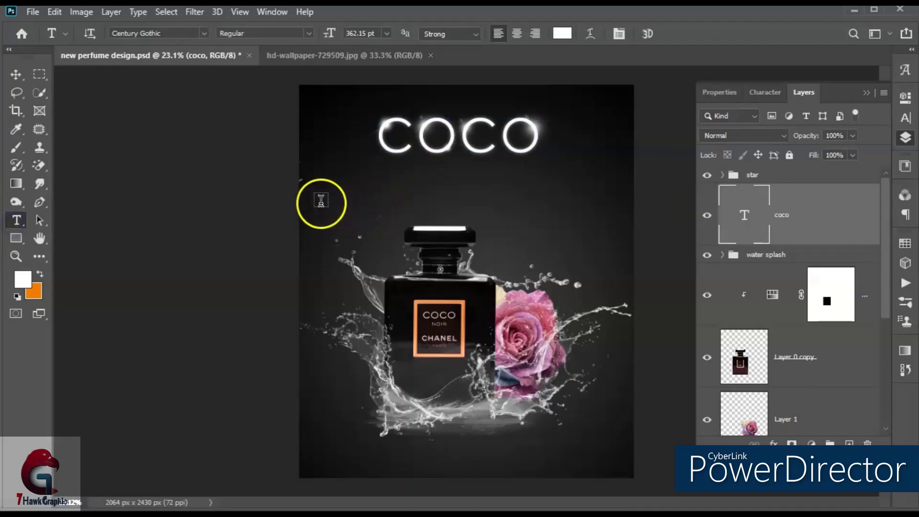
{"action": "left_click", "coordinate": [309, 189]}
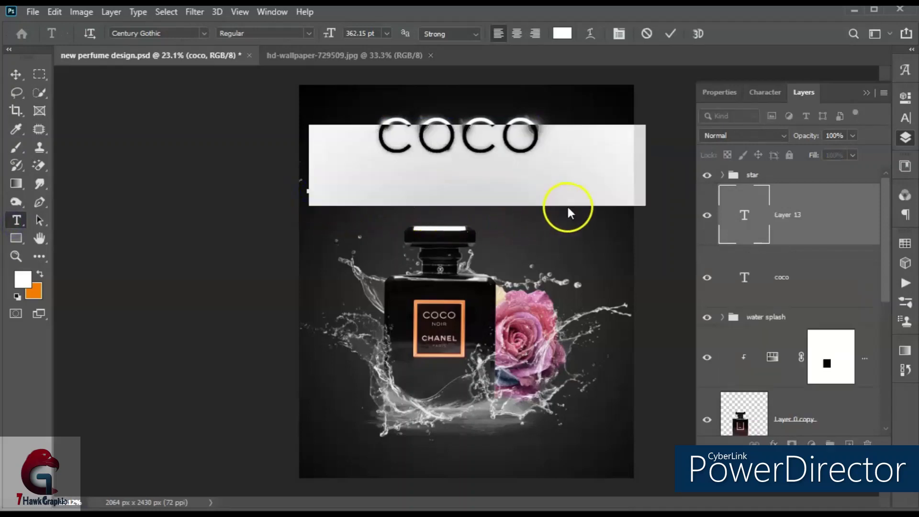
{"action": "type", "text": "CHANEL"}
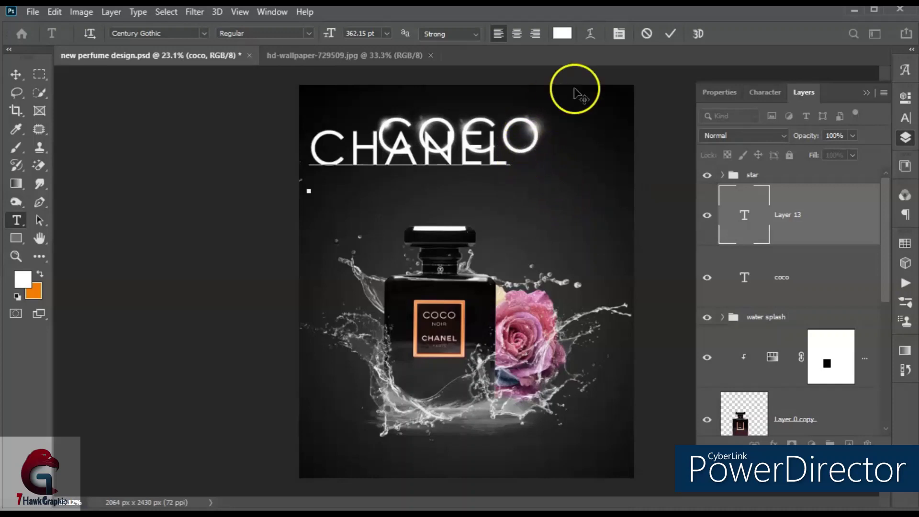
{"action": "left_click", "coordinate": [670, 33]}
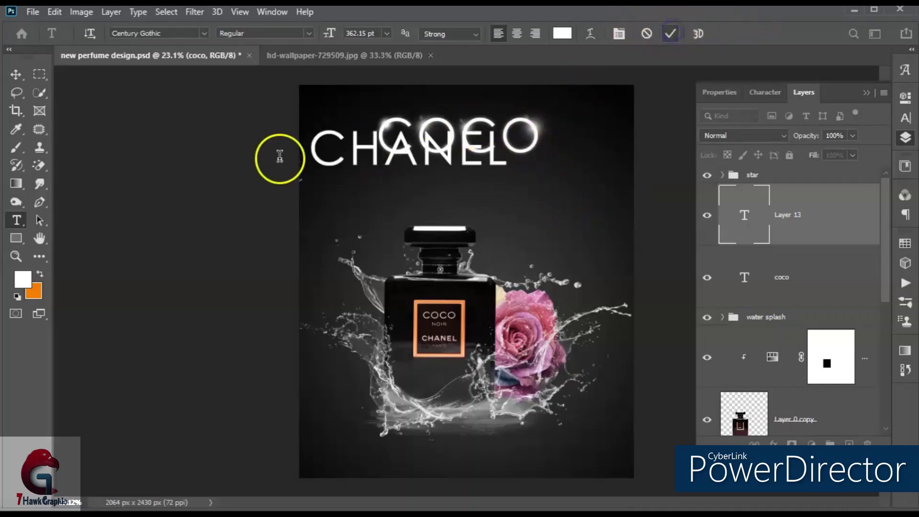
{"action": "left_click", "coordinate": [15, 74]}
{"action": "left_click_drag", "start_coordinate": [358, 149], "coordinate": [414, 183]}
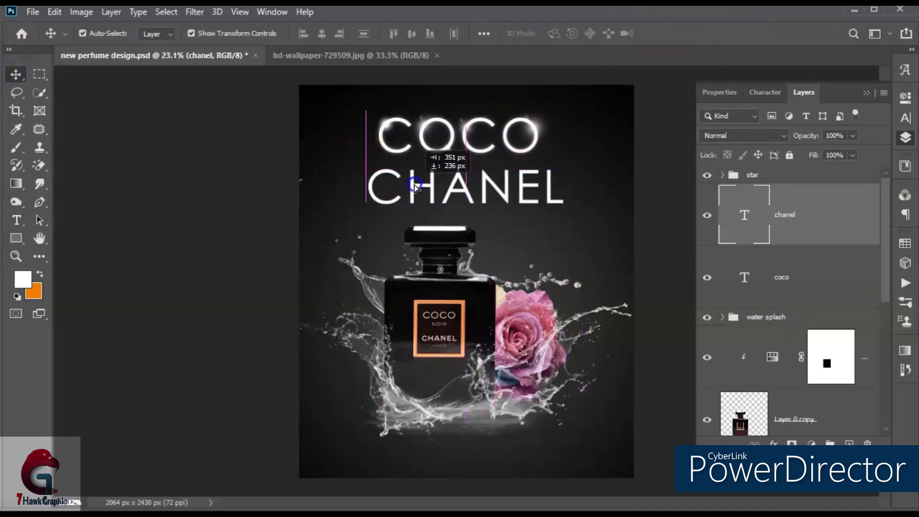
{"action": "left_click", "coordinate": [186, 265]}
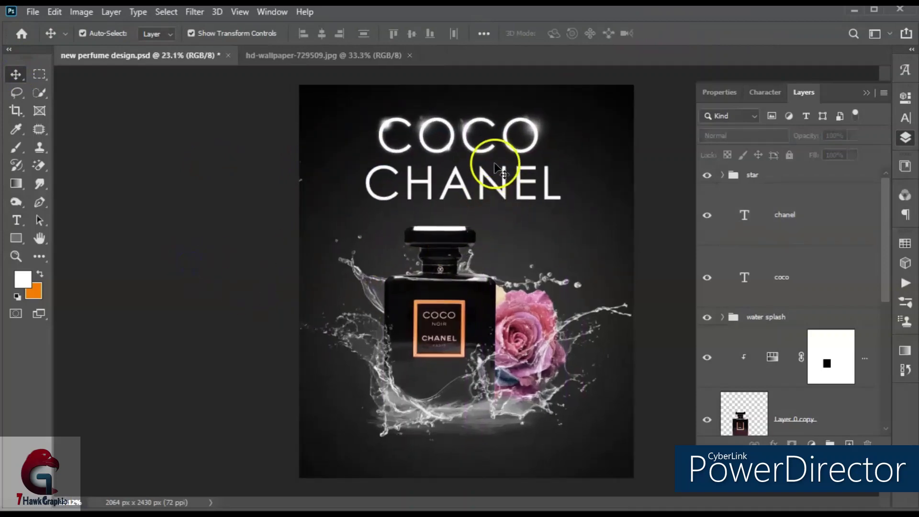
{"action": "left_click", "coordinate": [745, 215]}
- Set CHANEL in Acumin Variable Concept and adjust its font size
{"action": "double_click", "coordinate": [745, 215]}
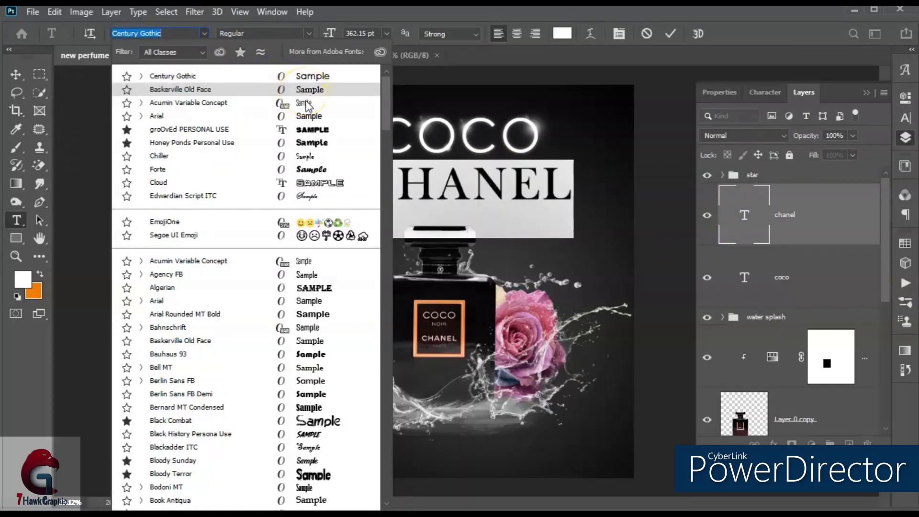
{"action": "left_click", "coordinate": [308, 103]}
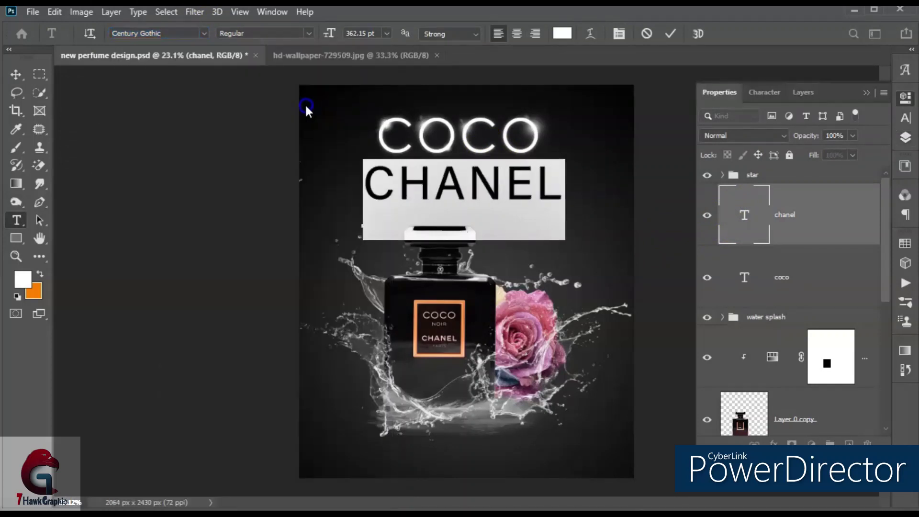
{"action": "left_click", "coordinate": [783, 93]}
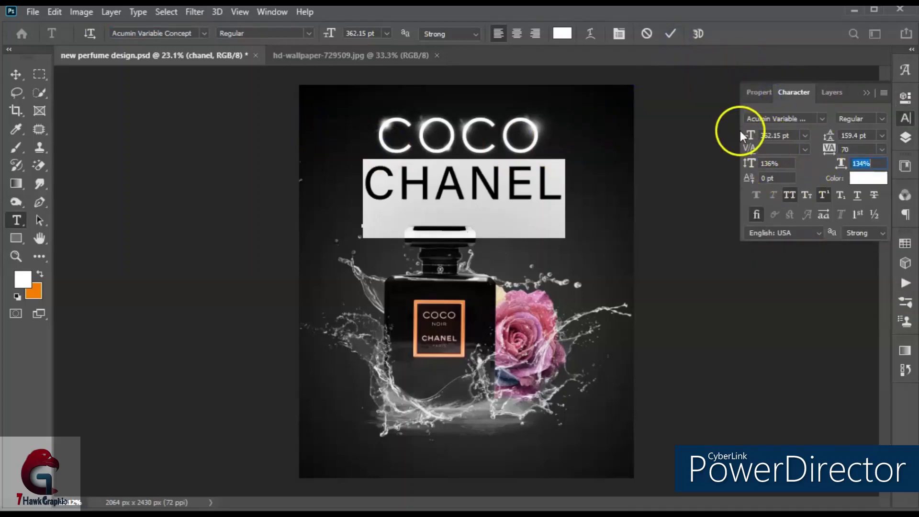
{"action": "mouse_move", "coordinate": [749, 135]}
{"action": "left_mouse_down"}
{"action": "mouse_move", "coordinate": [779, 128]}
{"action": "mouse_move", "coordinate": [770, 129]}
{"action": "left_mouse_up"}
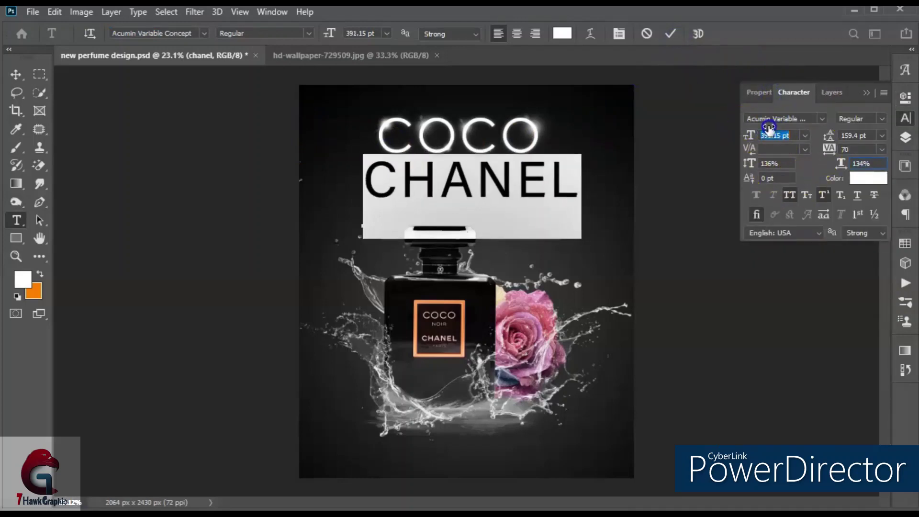
{"action": "left_click", "coordinate": [831, 93]}
{"action": "left_click", "coordinate": [671, 34]}
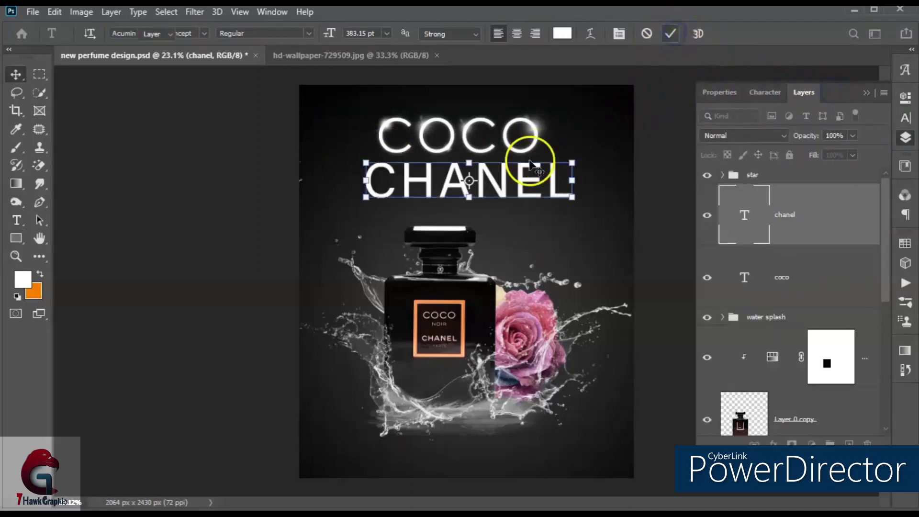
- Scale CHANEL to about 80% and nudge it up just beneath COCO
{"action": "key", "text": "v"}
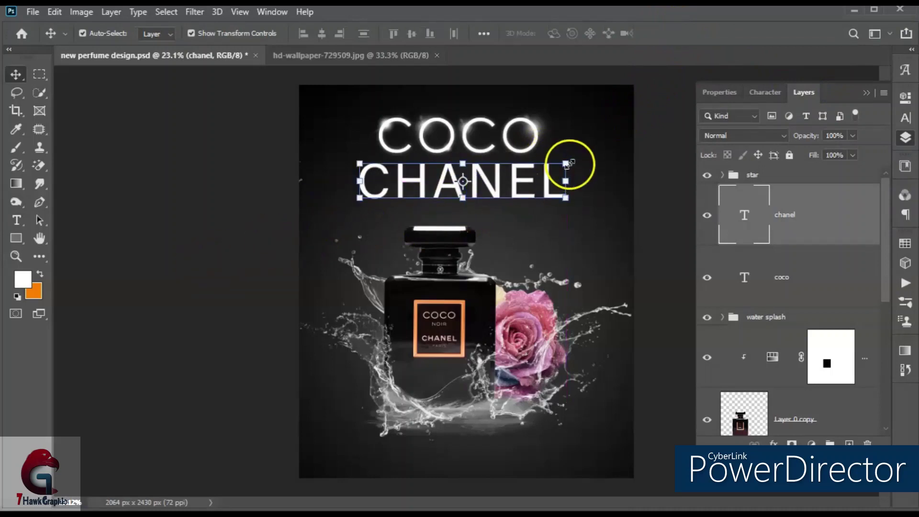
{"action": "mouse_move", "coordinate": [571, 162]}
{"action": "left_mouse_down"}
{"action": "mouse_move", "coordinate": [529, 175]}
{"action": "mouse_move", "coordinate": [530, 193]}
{"action": "left_mouse_up"}
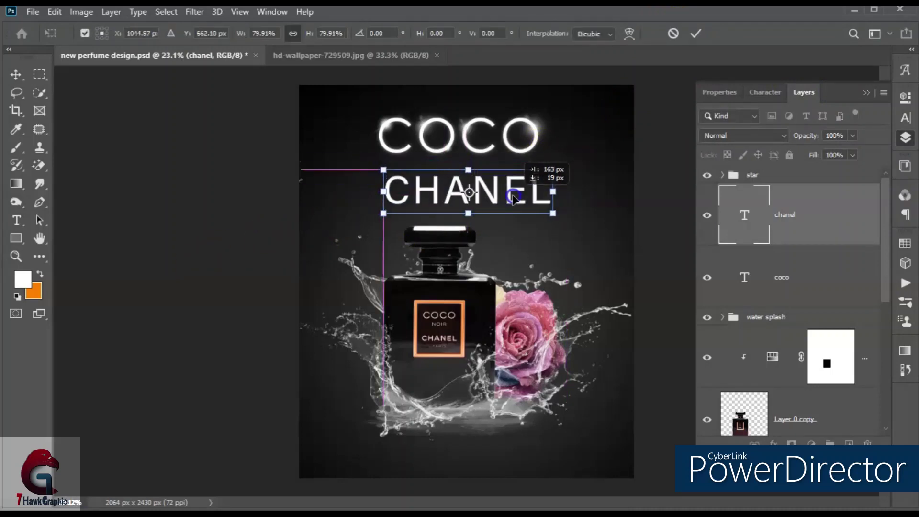
{"action": "left_click", "coordinate": [552, 198]}
{"action": "left_click_drag", "start_coordinate": [427, 205], "coordinate": [427, 200]}
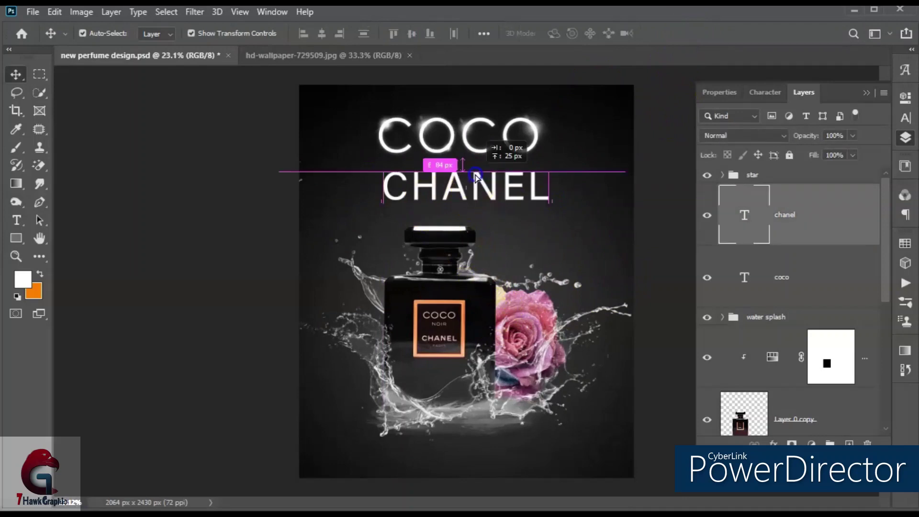
{"action": "left_click", "coordinate": [242, 232]}
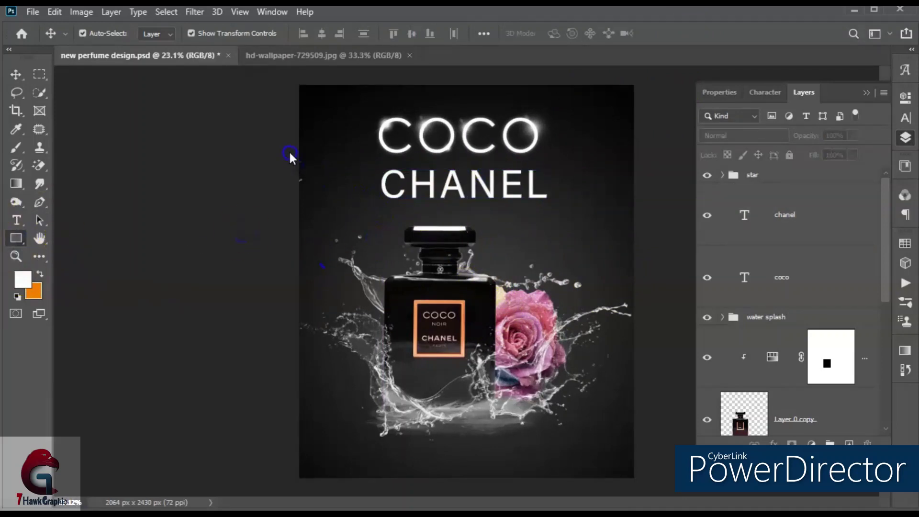
- Draw a full-width rectangle band across CHANEL with magenta fill and no stroke
{"action": "left_click_drag", "start_coordinate": [295, 166], "coordinate": [640, 206]}
{"action": "left_click", "coordinate": [712, 181]}
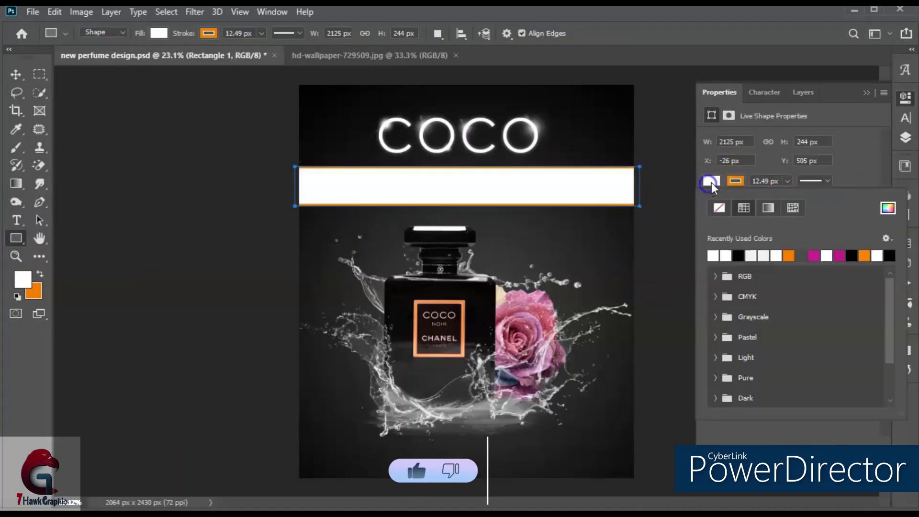
{"action": "left_click", "coordinate": [826, 255]}
{"action": "left_click", "coordinate": [720, 212]}
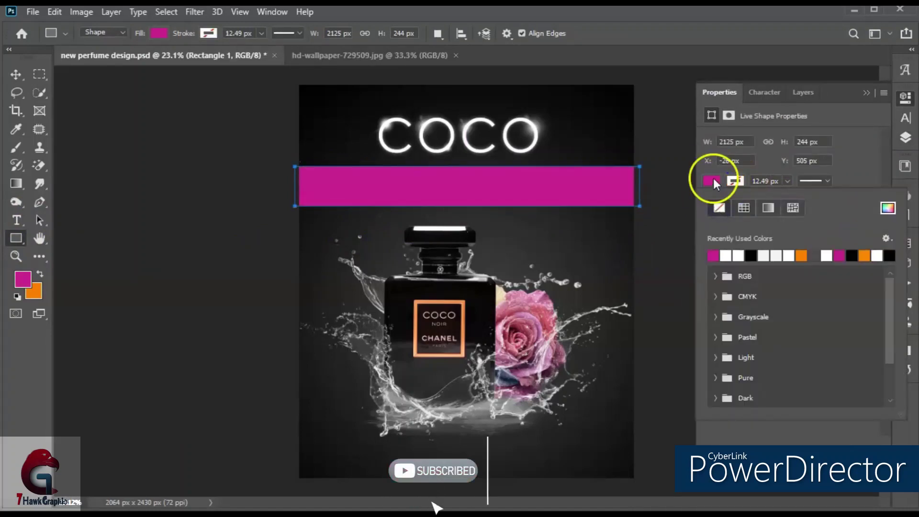
{"action": "left_click", "coordinate": [802, 92]}
- Set the band to Overlay blend mode and move it below the chanel layer
{"action": "left_click", "coordinate": [16, 74]}
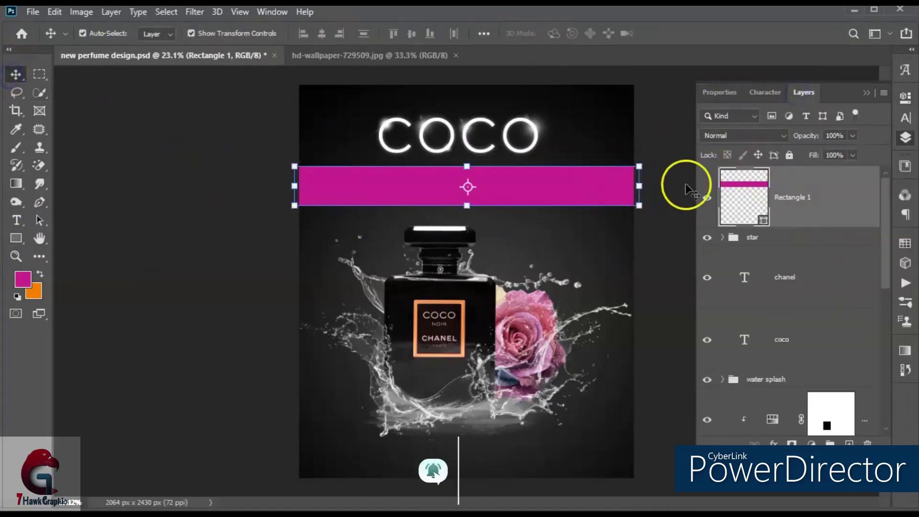
{"action": "left_click", "coordinate": [736, 136]}
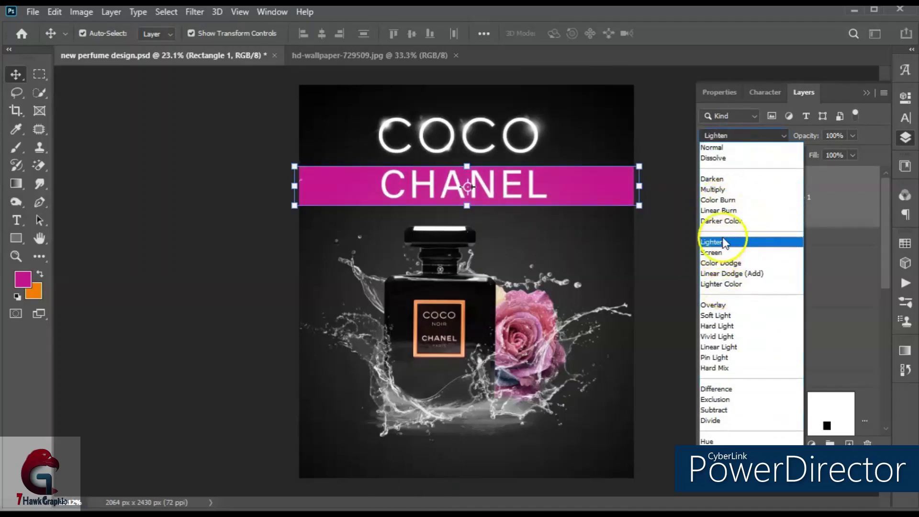
{"action": "left_click", "coordinate": [732, 305]}
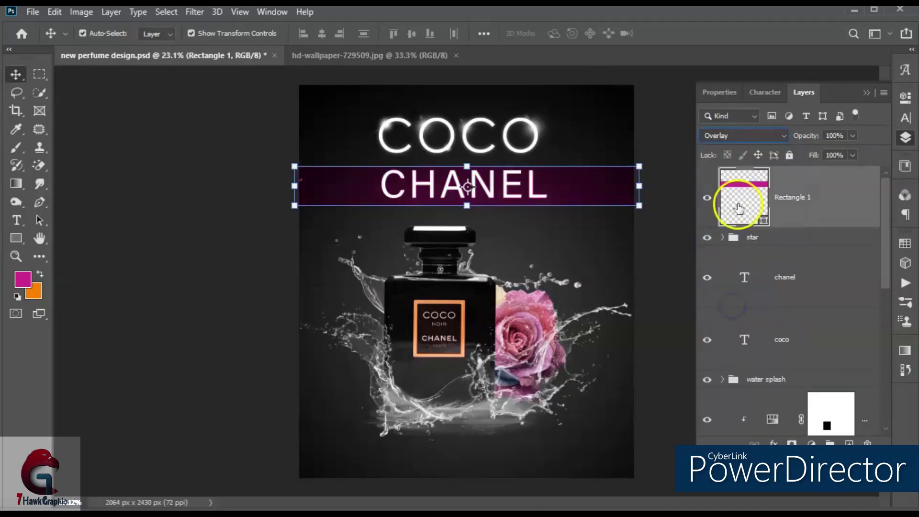
{"action": "left_click_drag", "start_coordinate": [786, 189], "coordinate": [780, 313]}
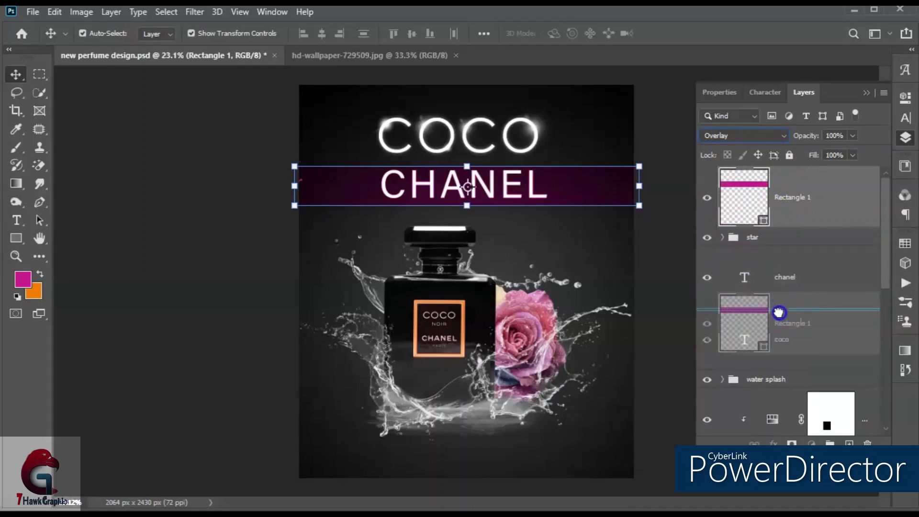
{"action": "left_click", "coordinate": [222, 319]}
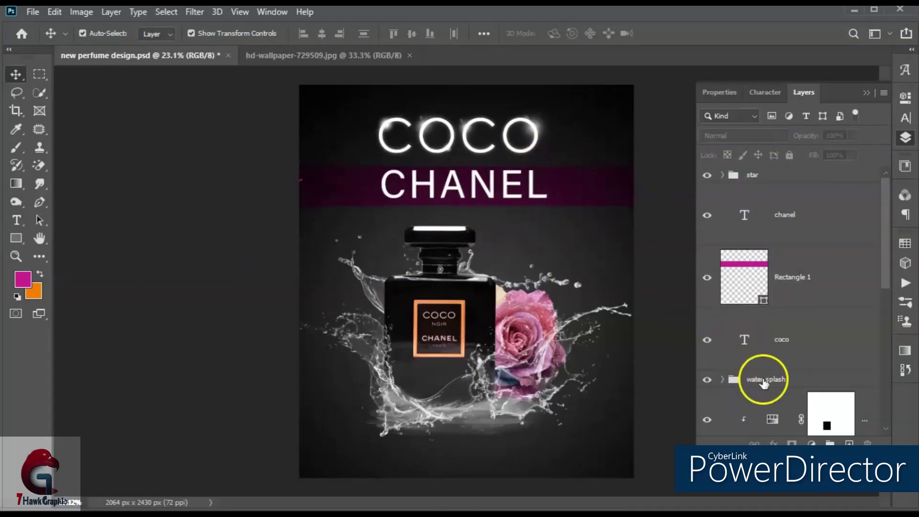
- Add a layer mask to the water splash group
{"action": "left_click", "coordinate": [764, 381]}
{"action": "left_click", "coordinate": [791, 442]}
{"action": "left_click", "coordinate": [25, 153]}
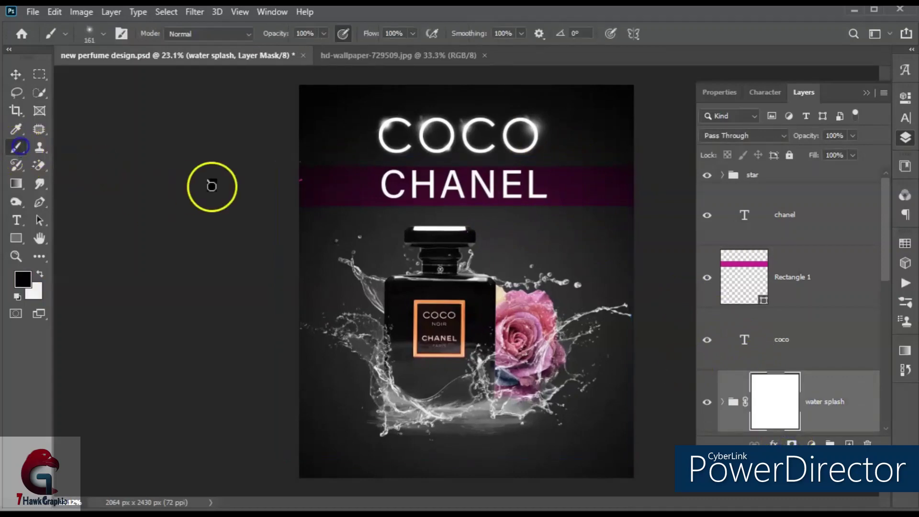
{"action": "scroll", "coordinate": [297, 180], "scroll_direction": "up", "scroll_amount": 3}
{"action": "scroll", "coordinate": [305, 185], "scroll_direction": "up", "scroll_amount": 2}
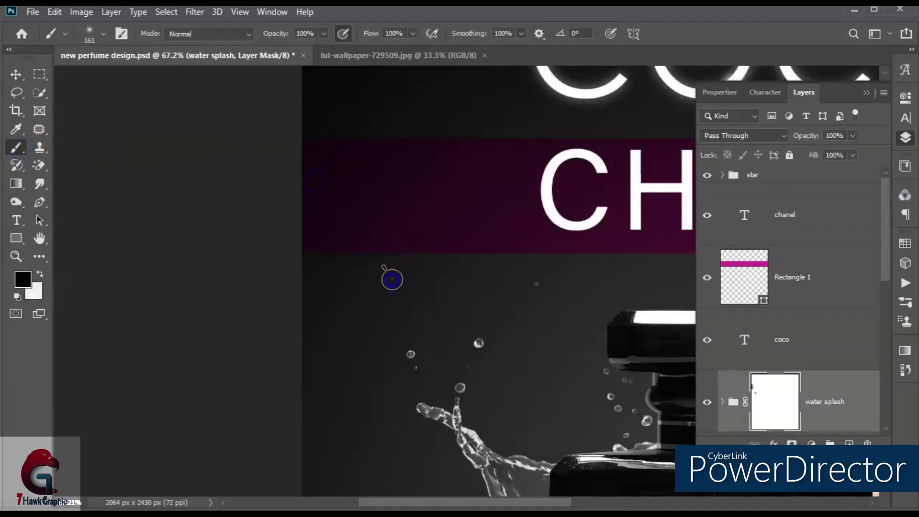
{"action": "scroll", "coordinate": [286, 309], "scroll_direction": "down", "scroll_amount": 3}
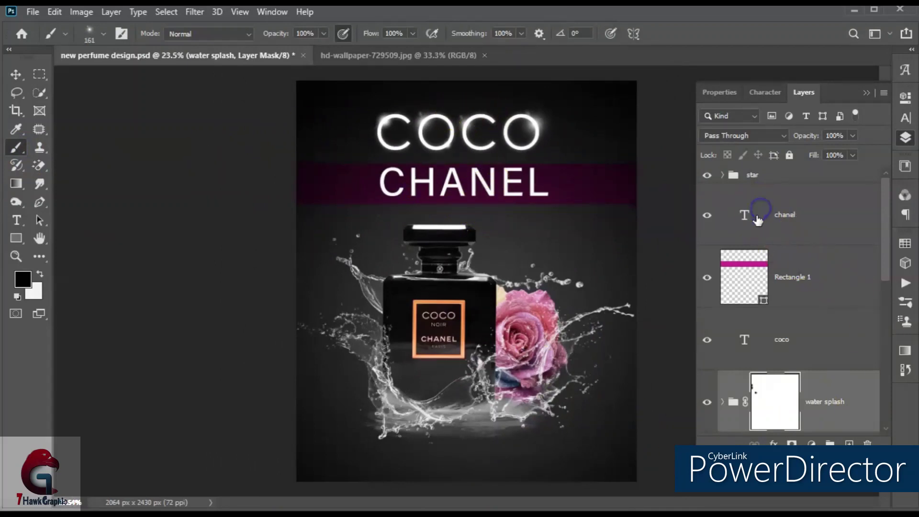
- Increase CHANEL's tracking in the Character panel to spread the letters wide
{"action": "double_click", "coordinate": [758, 218]}
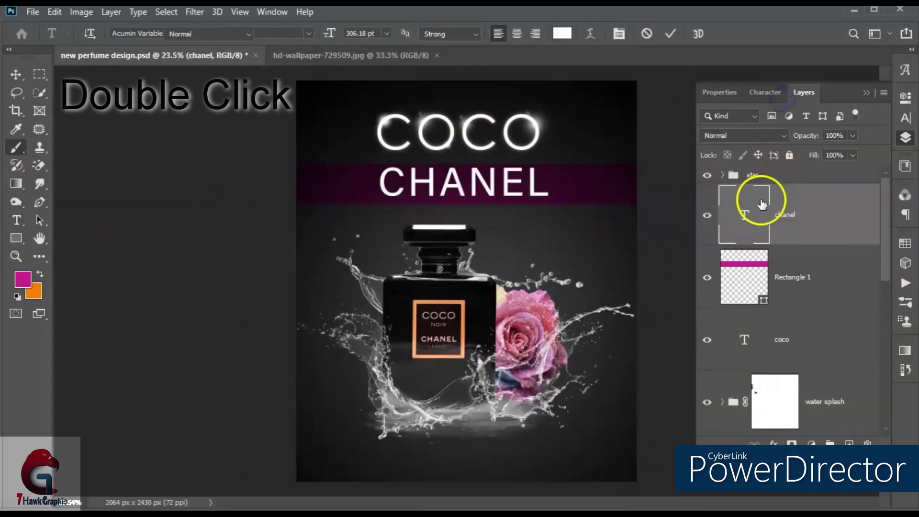
{"action": "left_click", "coordinate": [752, 210]}
{"action": "double_click", "coordinate": [752, 208]}
{"action": "left_click", "coordinate": [765, 92]}
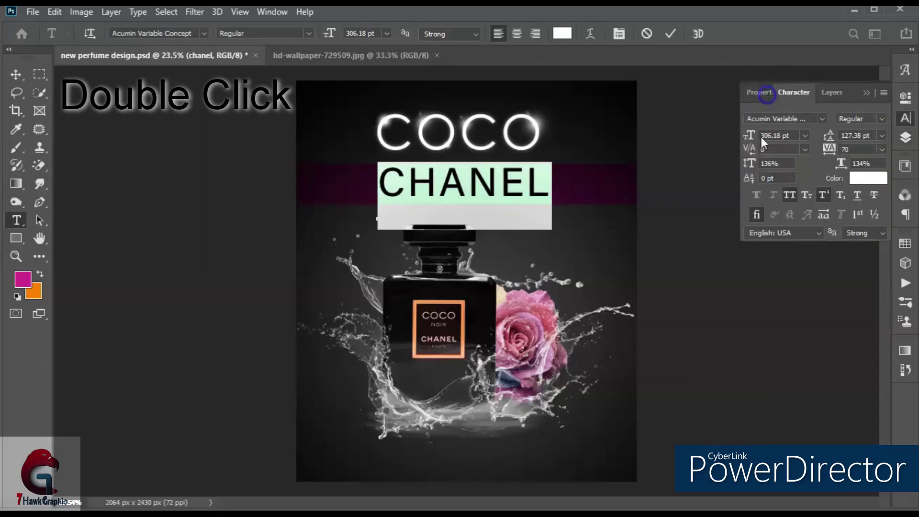
{"action": "mouse_move", "coordinate": [839, 162]}
{"action": "left_mouse_down"}
{"action": "mouse_move", "coordinate": [861, 158]}
{"action": "mouse_move", "coordinate": [833, 162]}
{"action": "mouse_move", "coordinate": [837, 150]}
{"action": "left_mouse_up"}
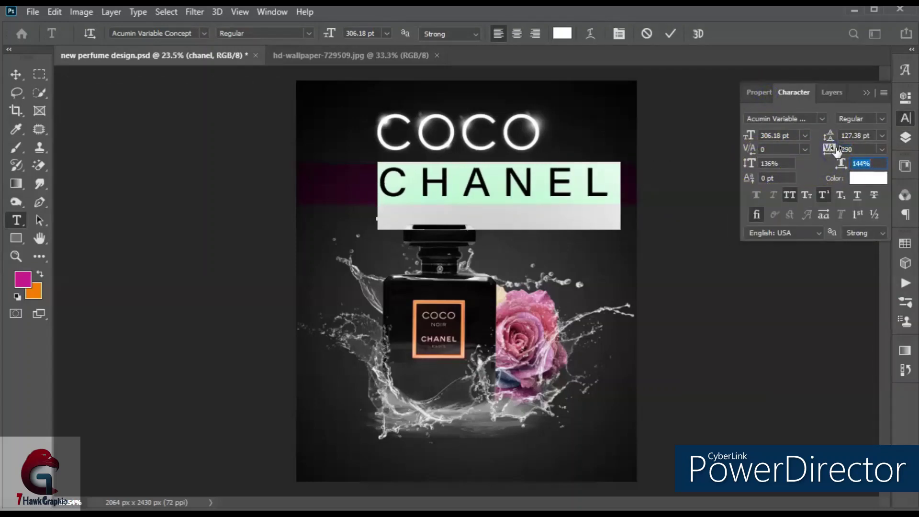
{"action": "left_click", "coordinate": [828, 93]}
{"action": "left_click", "coordinate": [667, 34]}
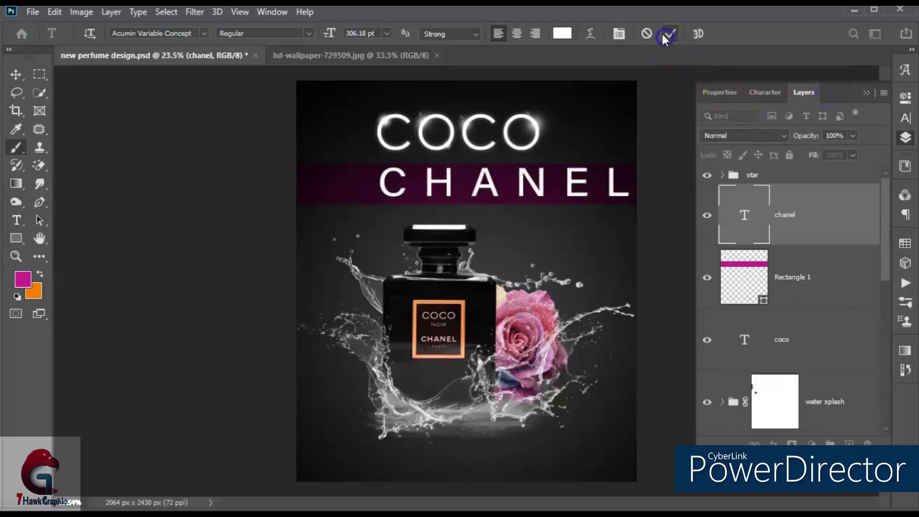
- Shift the widened CHANEL left to recentre it across the magenta band
{"action": "left_click", "coordinate": [753, 283]}
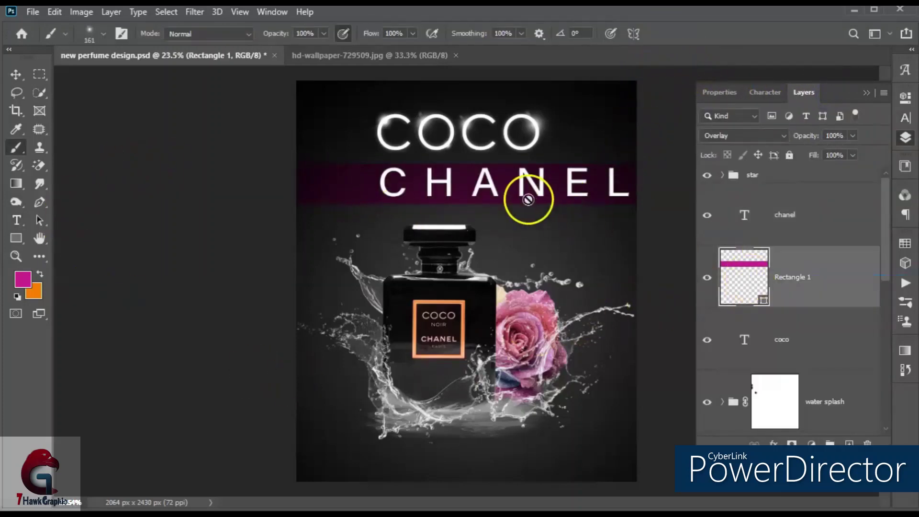
{"action": "left_click", "coordinate": [20, 81]}
{"action": "left_click_drag", "start_coordinate": [429, 184], "coordinate": [404, 183]}
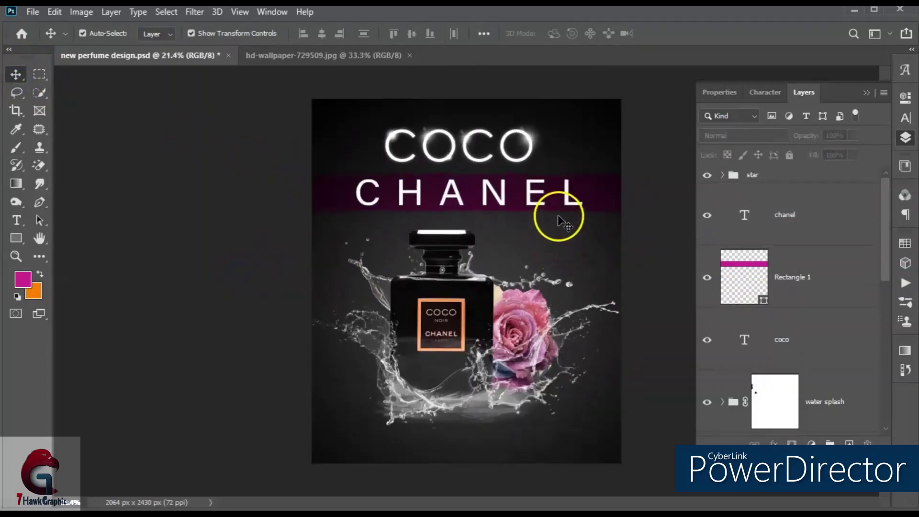
{"action": "left_click_drag", "start_coordinate": [518, 195], "coordinate": [507, 194]}
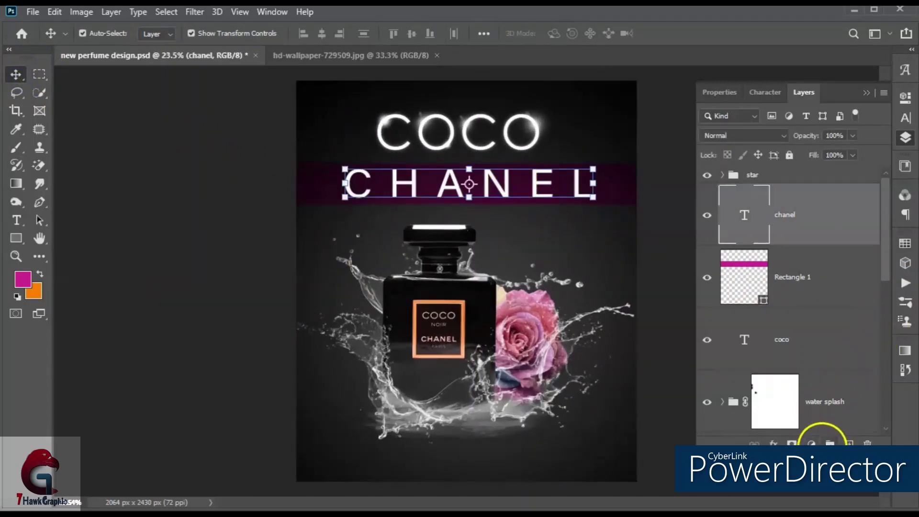
- Add a new layer clipped to the CHANEL text and a Solid Color fill over it
{"action": "left_click", "coordinate": [850, 444]}
{"action": "right_click", "coordinate": [816, 230]}
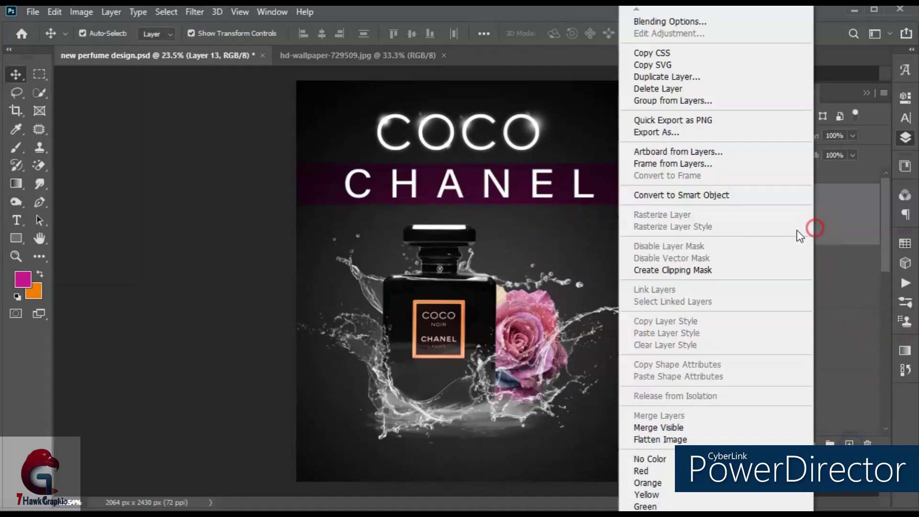
{"action": "left_click", "coordinate": [678, 269]}
{"action": "left_click", "coordinate": [795, 278]}
{"action": "left_click", "coordinate": [811, 444]}
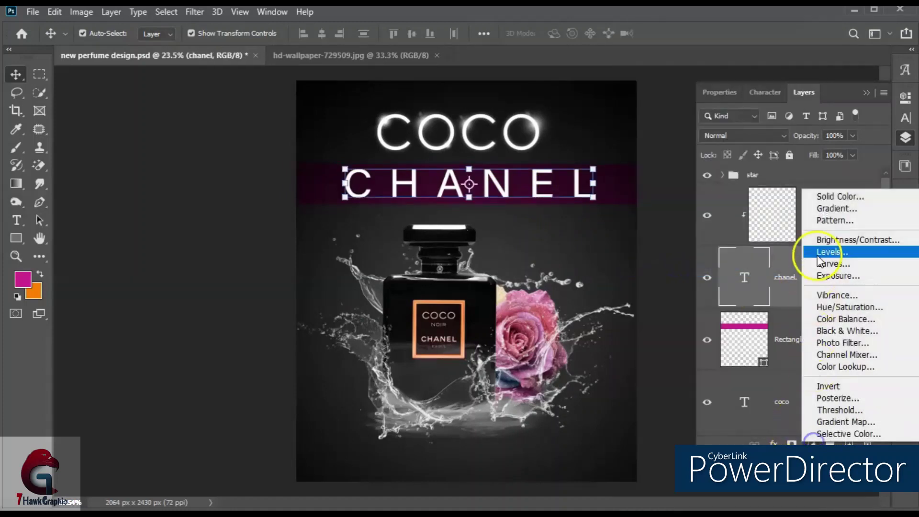
{"action": "left_click", "coordinate": [829, 197]}
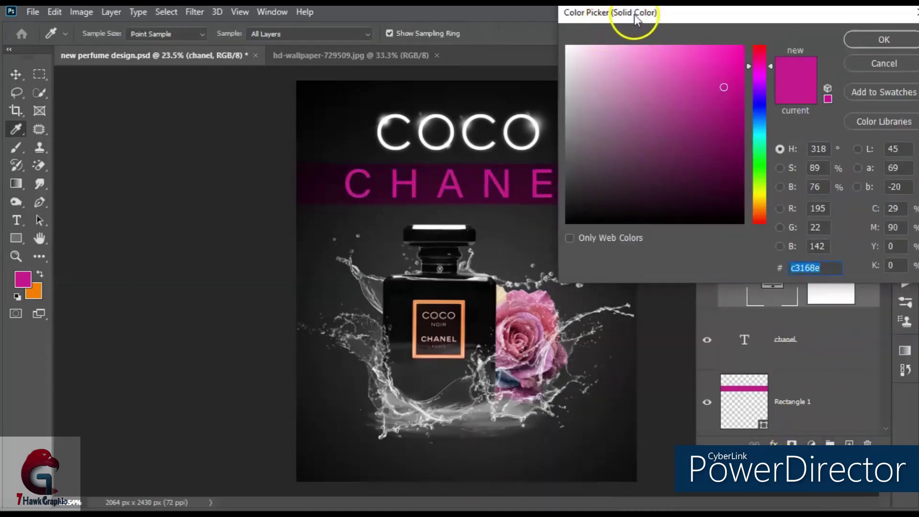
- Set the Solid Color fill to peach-orange ffc478
{"action": "left_click_drag", "start_coordinate": [634, 15], "coordinate": [670, 26]}
{"action": "left_click", "coordinate": [746, 53]}
{"action": "left_click_drag", "start_coordinate": [745, 54], "coordinate": [756, 90]}
{"action": "mouse_move", "coordinate": [796, 62]}
{"action": "left_mouse_down"}
{"action": "mouse_move", "coordinate": [796, 148]}
{"action": "mouse_move", "coordinate": [796, 68]}
{"action": "left_mouse_up"}
{"action": "left_click", "coordinate": [709, 233]}
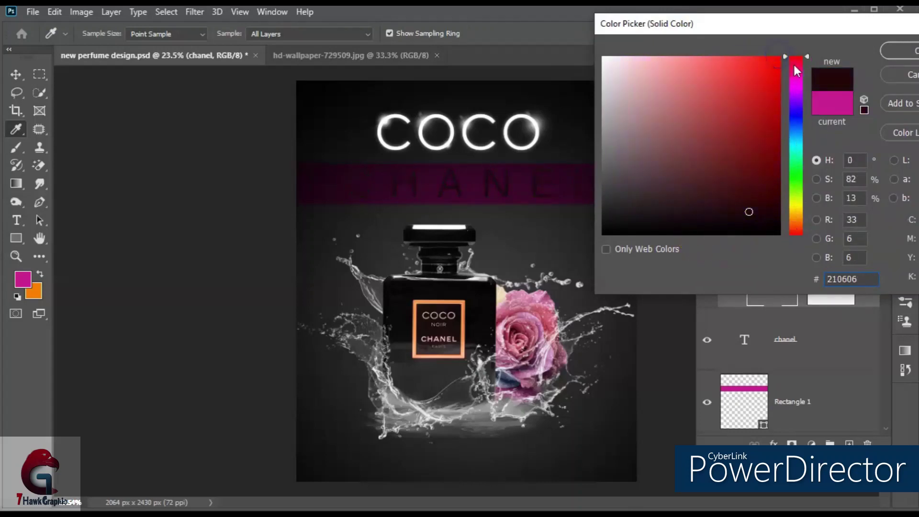
{"action": "left_click", "coordinate": [697, 56]}
{"action": "left_click", "coordinate": [796, 224]}
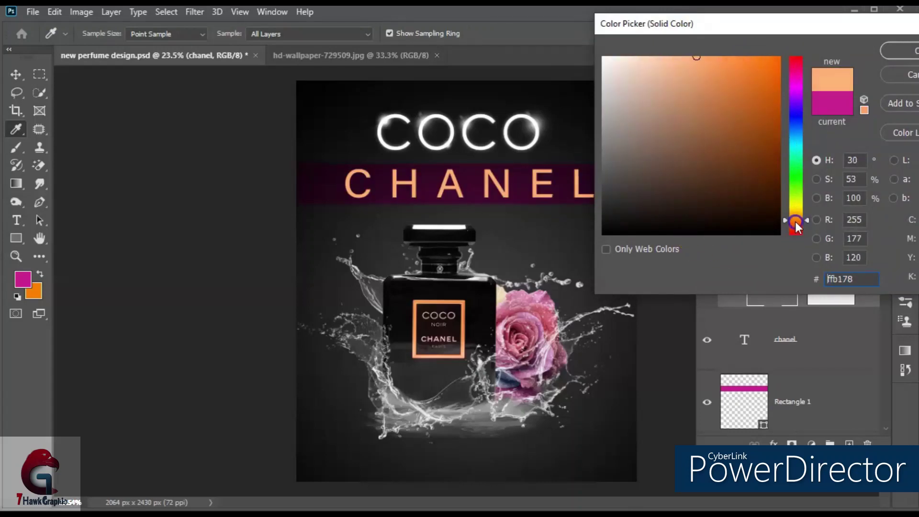
{"action": "left_click_drag", "start_coordinate": [796, 226], "coordinate": [797, 223]}
{"action": "left_click_drag", "start_coordinate": [762, 23], "coordinate": [584, 50]}
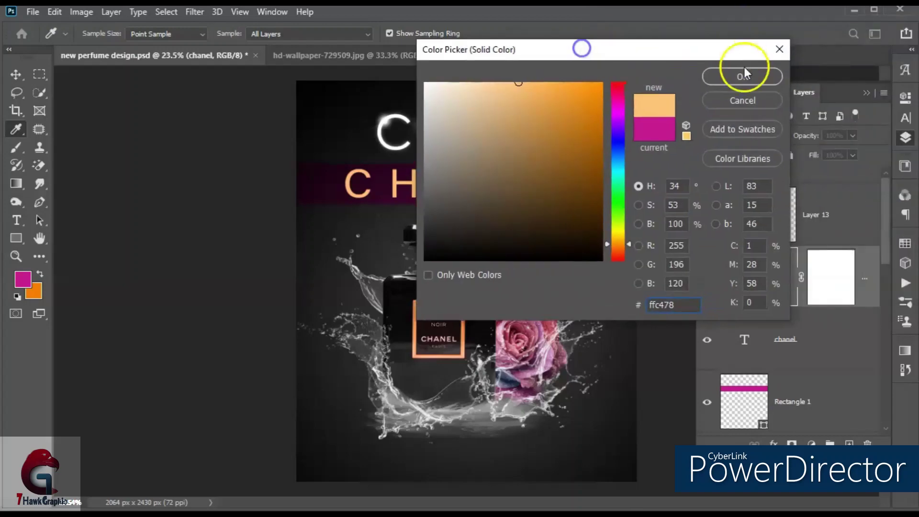
{"action": "left_click", "coordinate": [812, 444]}
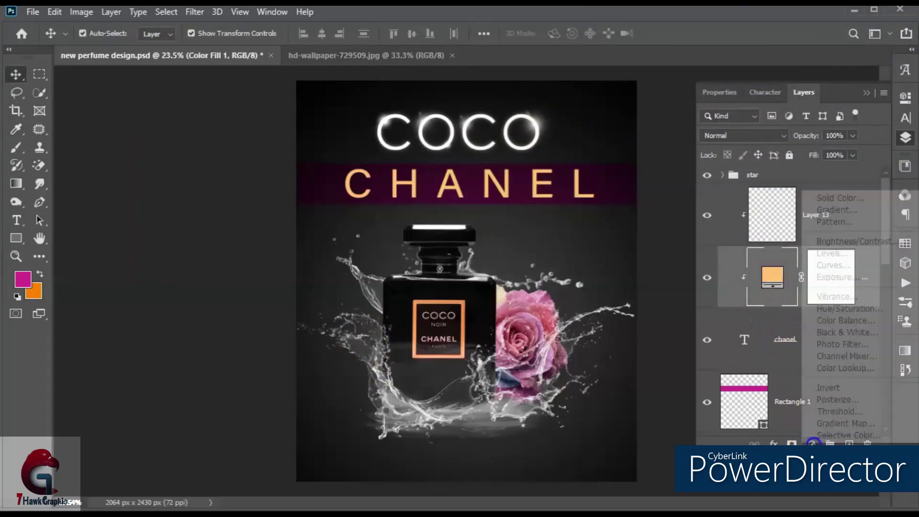
- Add a Hue/Saturation adjustment with Hue -73 to turn CHANEL pink
{"action": "left_click", "coordinate": [824, 311]}
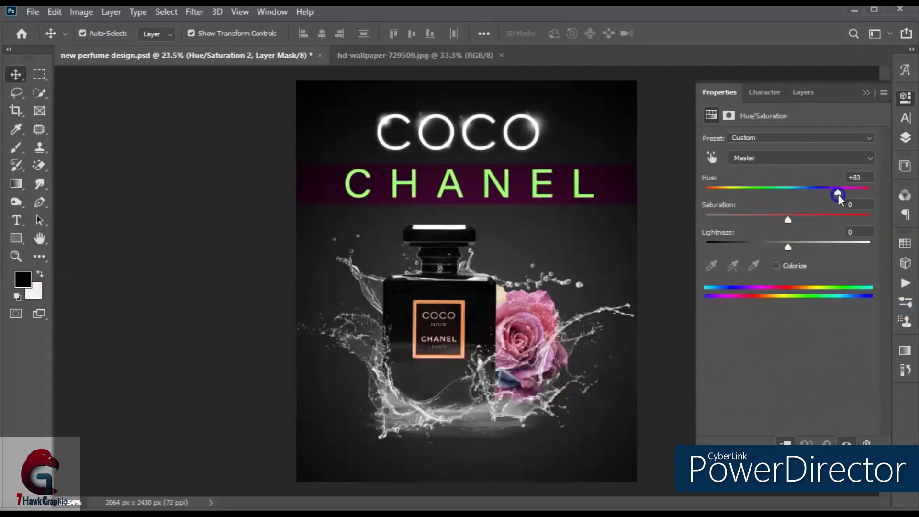
{"action": "left_click_drag", "start_coordinate": [837, 194], "coordinate": [741, 194]}
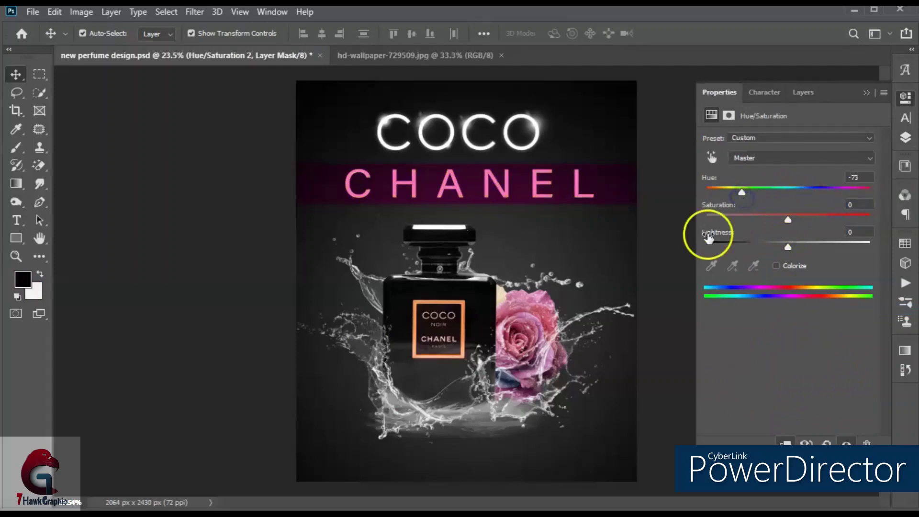
{"action": "left_click", "coordinate": [800, 92]}
{"action": "scroll", "coordinate": [464, 380], "scroll_direction": "down", "scroll_amount": 1}
{"action": "scroll", "coordinate": [503, 424], "scroll_direction": "down", "scroll_amount": 1}
{"action": "scroll", "coordinate": [502, 425], "scroll_direction": "up", "scroll_amount": 1}
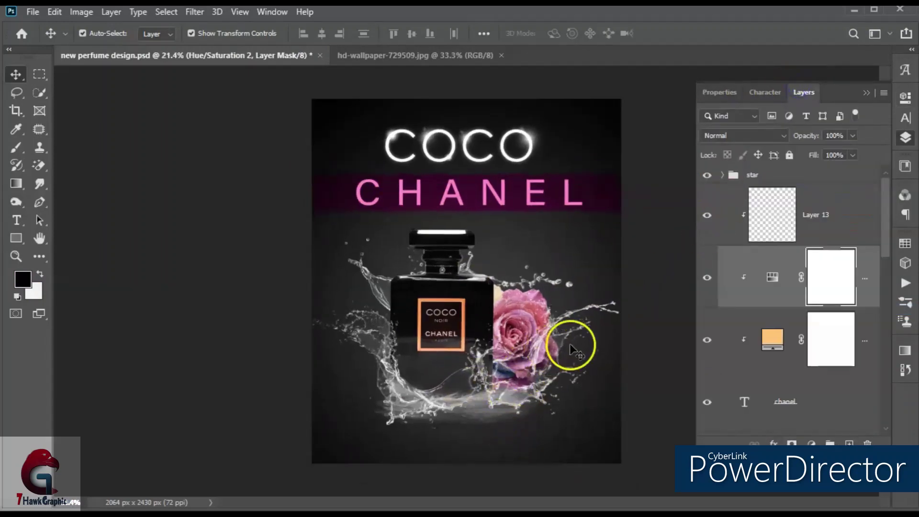
{"action": "scroll", "coordinate": [800, 372], "scroll_direction": "down", "scroll_amount": 2}
{"action": "left_click", "coordinate": [809, 378]}
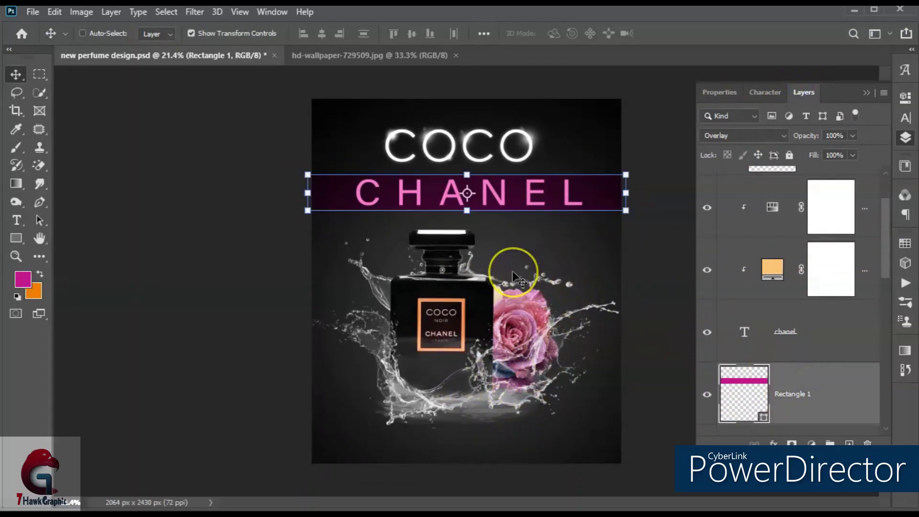
- Duplicate the pink band and move the copy to the bottom of the poster
{"action": "key", "text": "ctrl+j"}
{"action": "key", "text": "ctrl+j"}
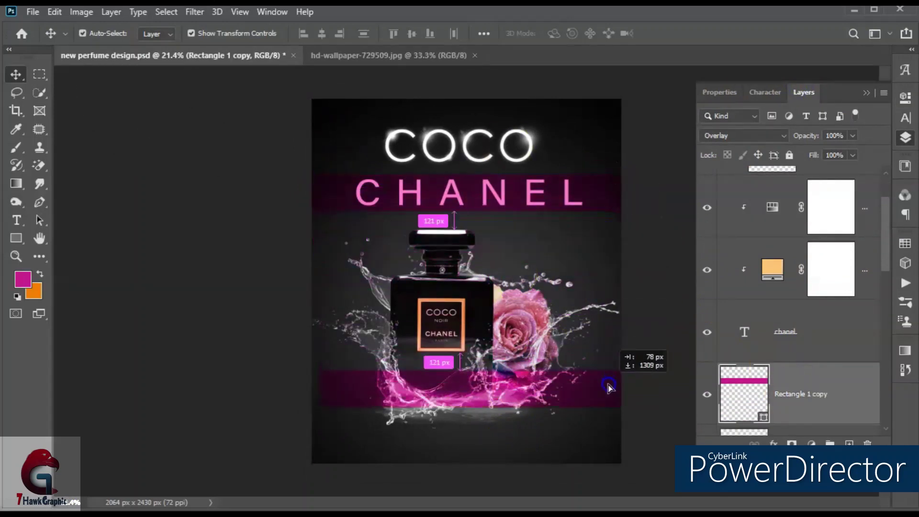
{"action": "left_click_drag", "start_coordinate": [600, 190], "coordinate": [467, 438]}
{"action": "scroll", "coordinate": [397, 383], "scroll_direction": "up", "scroll_amount": 1}
{"action": "left_click_drag", "start_coordinate": [397, 383], "coordinate": [389, 380]}
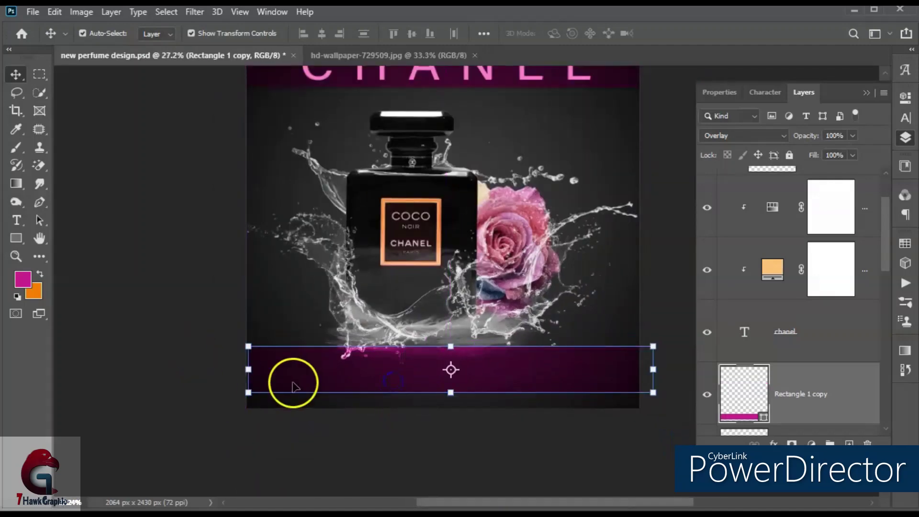
- Mask the copied band to a slimmer marquee-selected strip
{"action": "left_click", "coordinate": [185, 293]}
{"action": "key", "text": "m"}
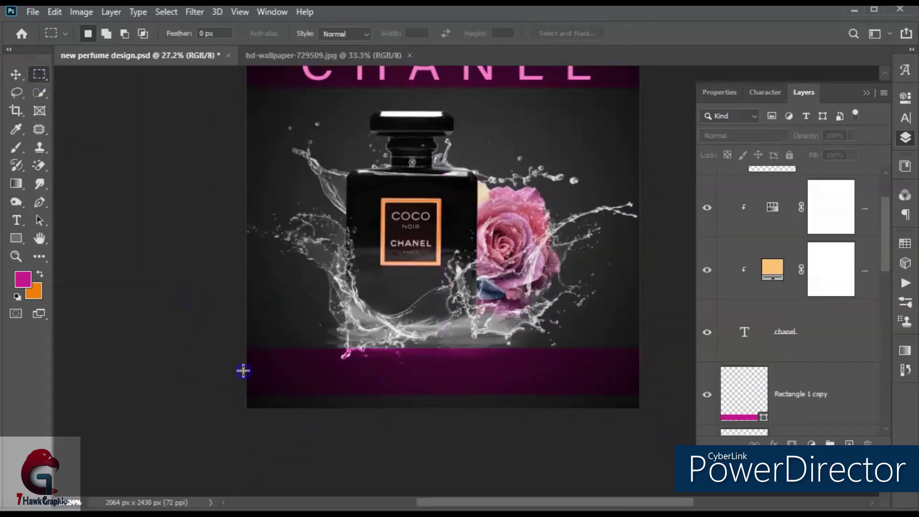
{"action": "left_click_drag", "start_coordinate": [243, 370], "coordinate": [669, 397]}
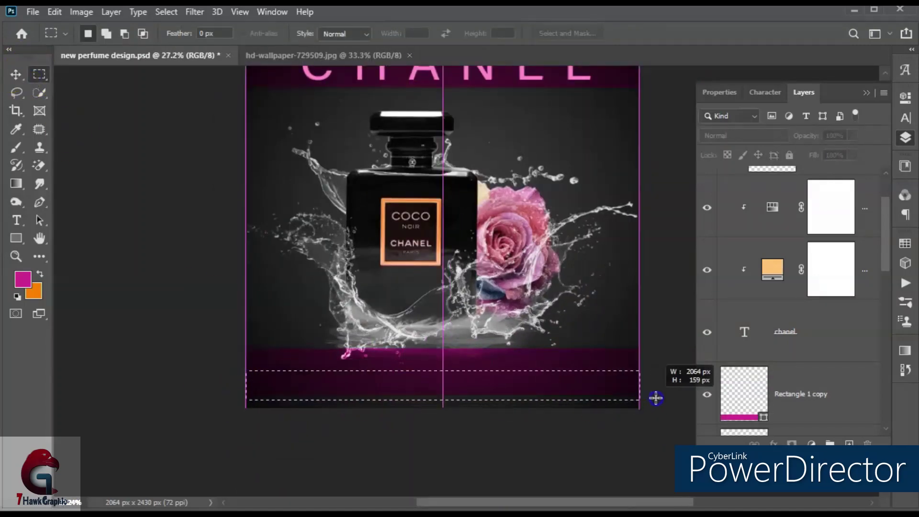
{"action": "left_click", "coordinate": [780, 420]}
{"action": "left_click", "coordinate": [792, 444]}
- Move the bottom band up slightly into place
{"action": "scroll", "coordinate": [421, 456], "scroll_direction": "down", "scroll_amount": 2}
{"action": "scroll", "coordinate": [519, 464], "scroll_direction": "up", "scroll_amount": 1}
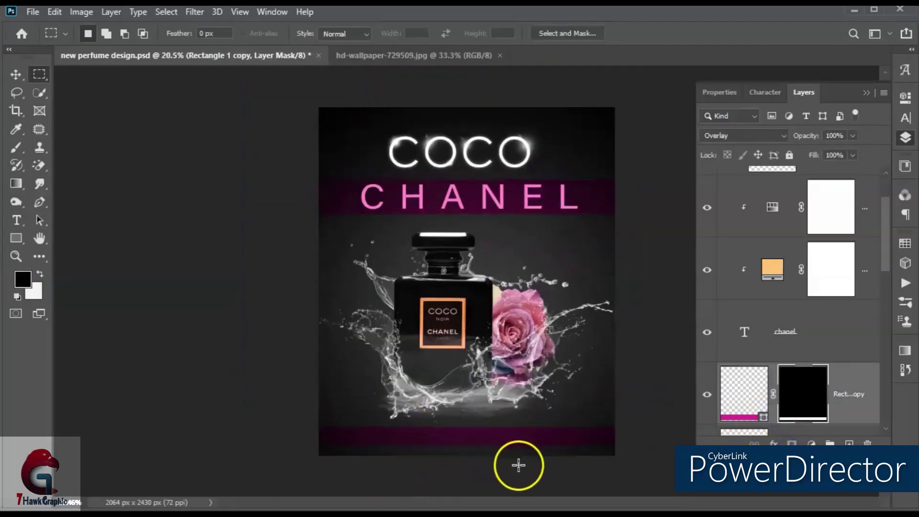
{"action": "scroll", "coordinate": [518, 465], "scroll_direction": "up", "scroll_amount": 1}
{"action": "scroll", "coordinate": [511, 385], "scroll_direction": "down", "scroll_amount": 2}
{"action": "left_click", "coordinate": [17, 75]}
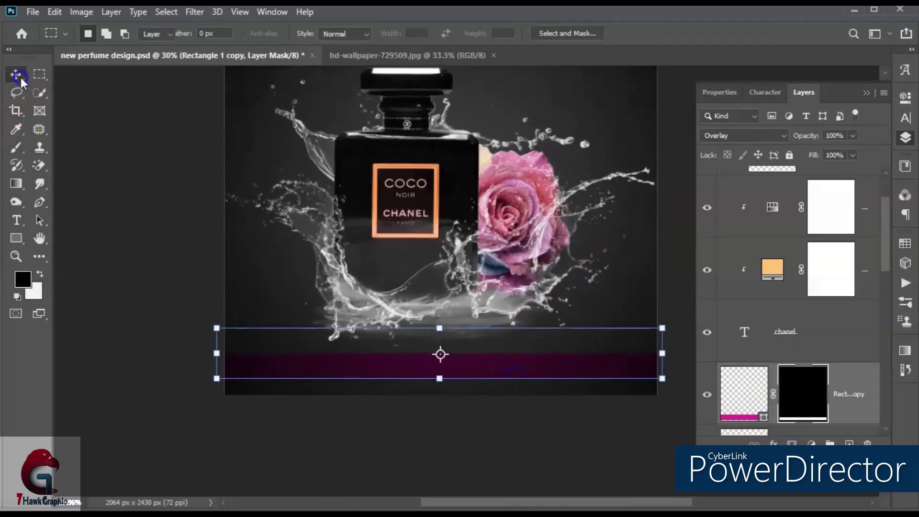
{"action": "left_click_drag", "start_coordinate": [389, 365], "coordinate": [394, 353]}
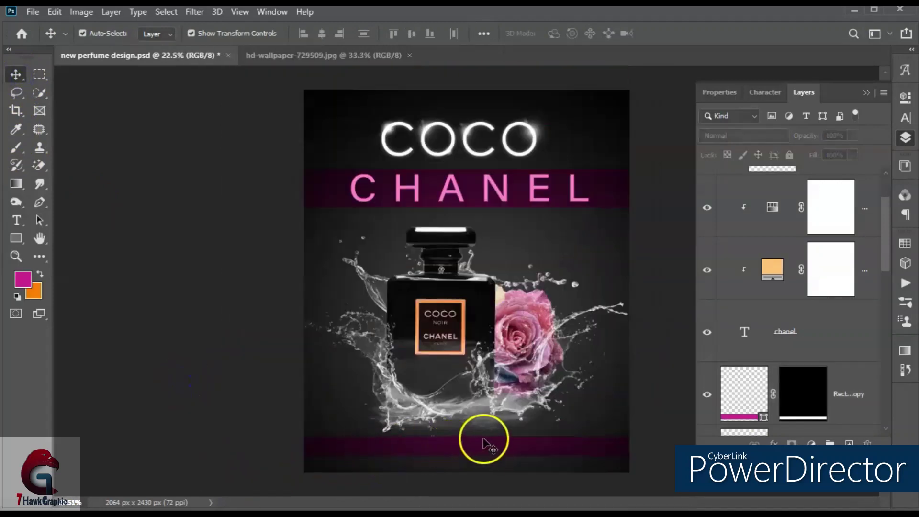
{"action": "left_click", "coordinate": [852, 387]}
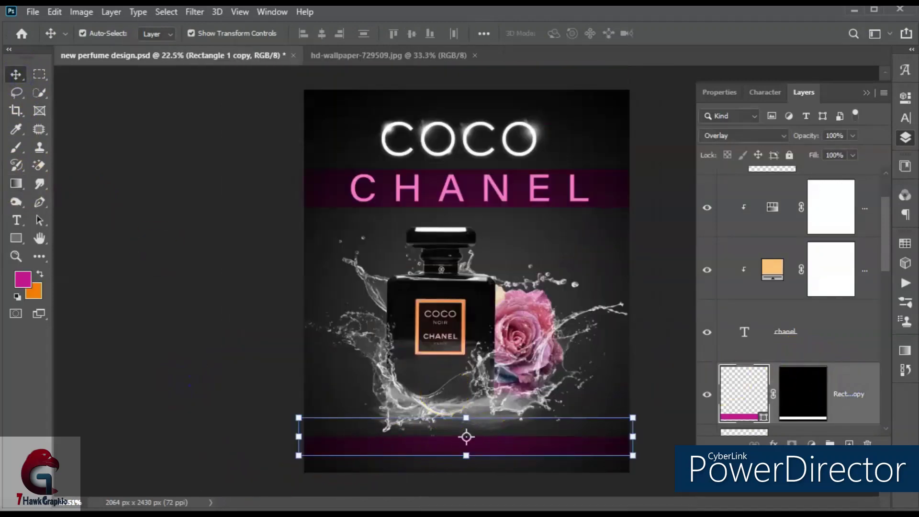
- Add a new text layer with the tagline BEST NATURAL PERFUME
{"action": "left_click", "coordinate": [17, 225]}
{"action": "left_click", "coordinate": [369, 225]}
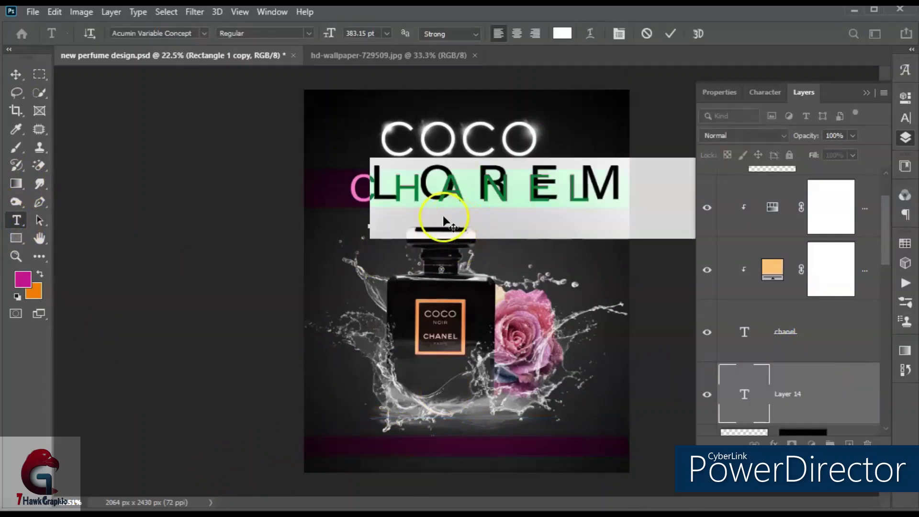
{"action": "key", "text": "Escape"}
{"action": "left_click", "coordinate": [307, 247]}
{"action": "type", "text": "BS"}
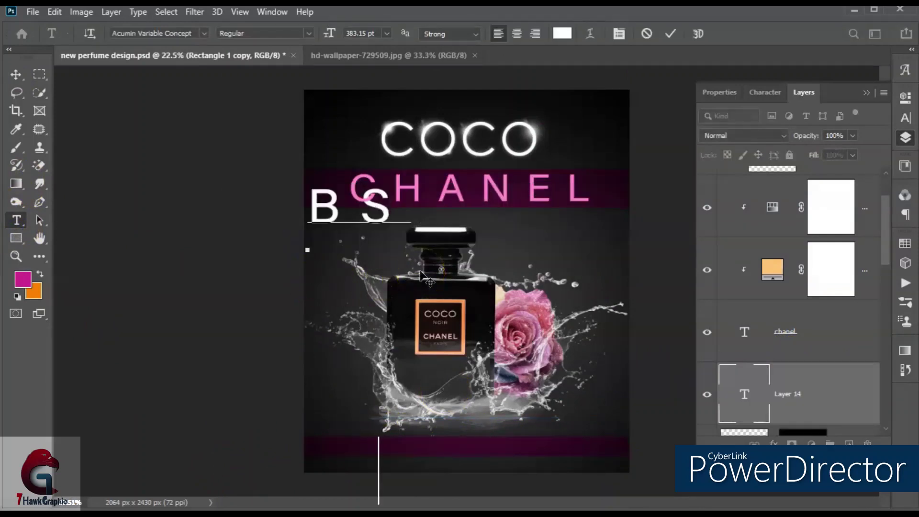
{"action": "key", "text": "BackSpace"}
{"action": "type", "text": "EST NA"}
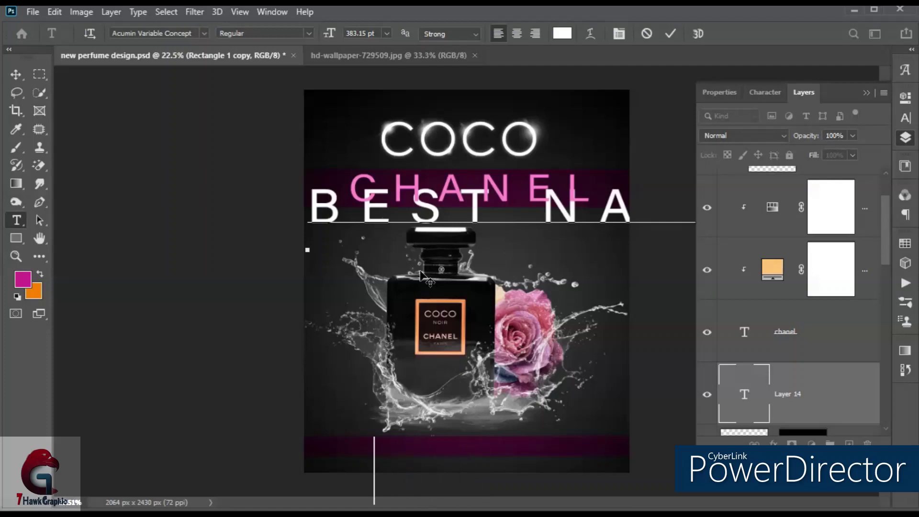
{"action": "left_click", "coordinate": [670, 34]}
{"action": "left_click", "coordinate": [796, 381]}
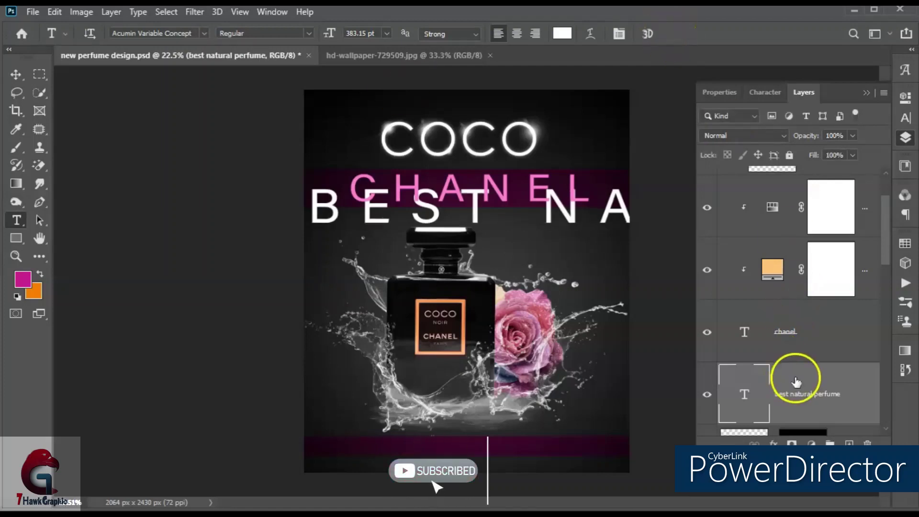
- Set the tagline to 74.15 pt with tracking 0 in the Character panel
{"action": "left_click", "coordinate": [766, 92]}
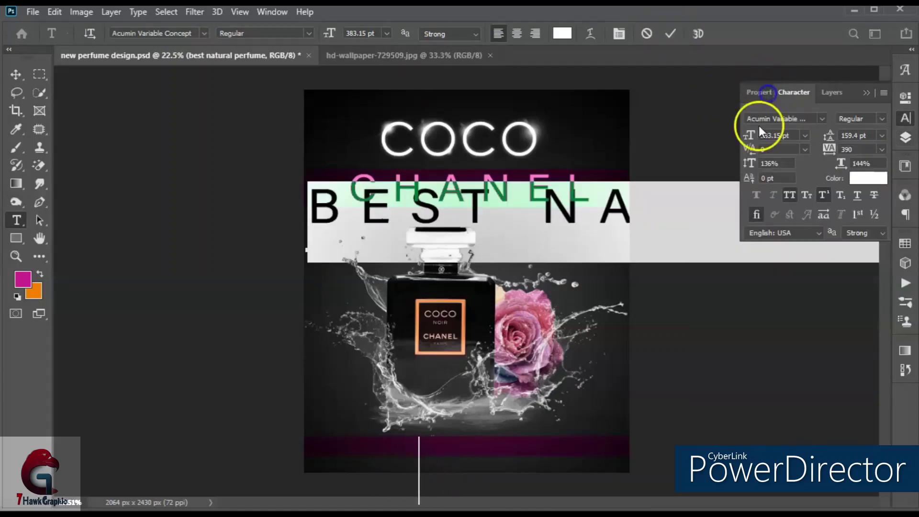
{"action": "mouse_move", "coordinate": [809, 151]}
{"action": "left_mouse_down"}
{"action": "mouse_move", "coordinate": [782, 153]}
{"action": "mouse_move", "coordinate": [809, 151]}
{"action": "left_mouse_up"}
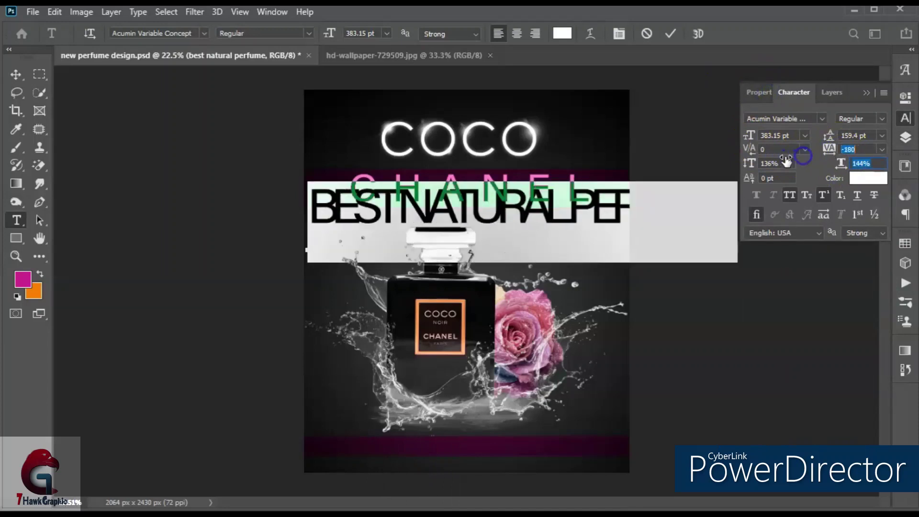
{"action": "left_click_drag", "start_coordinate": [750, 135], "coordinate": [592, 160]}
{"action": "left_click_drag", "start_coordinate": [828, 147], "coordinate": [836, 146]}
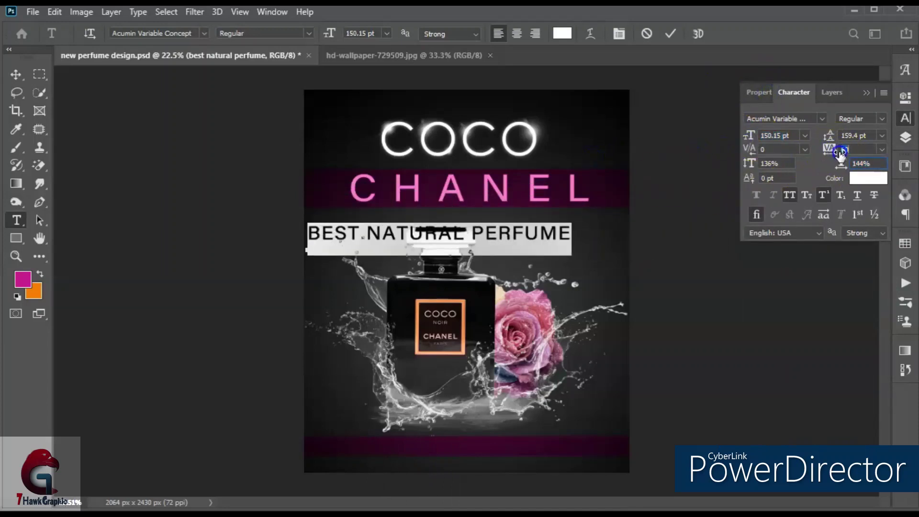
{"action": "left_click_drag", "start_coordinate": [749, 135], "coordinate": [691, 148]}
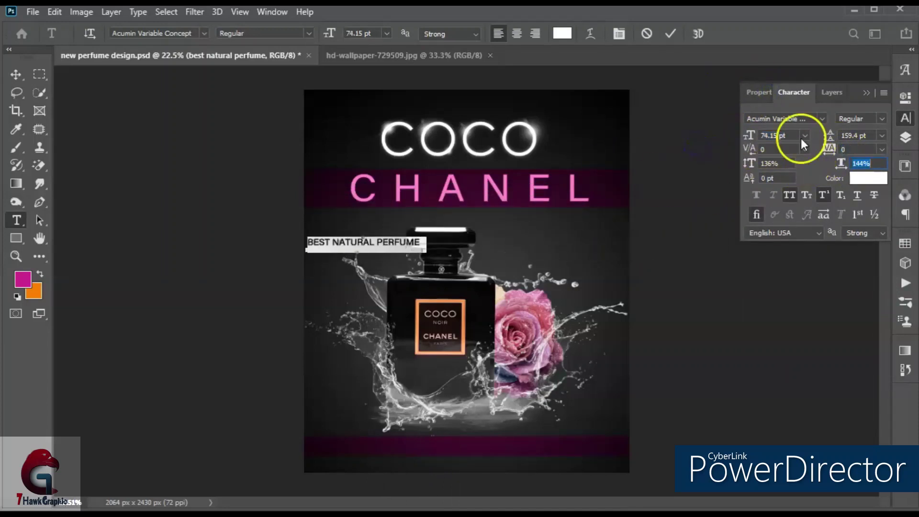
{"action": "left_click", "coordinate": [831, 92]}
- Apply Arial Rounded MT Bold to the tagline and move it into the bottom band
{"action": "left_click", "coordinate": [204, 33]}
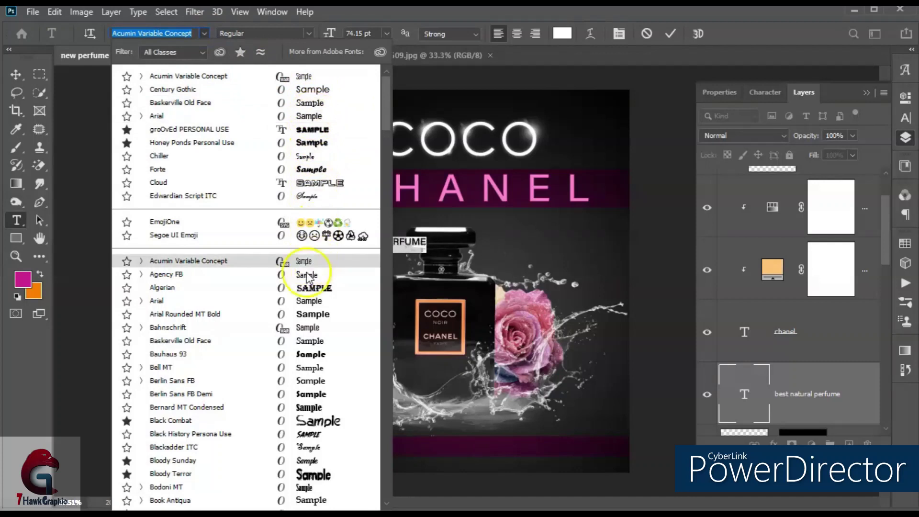
{"action": "left_click", "coordinate": [317, 315]}
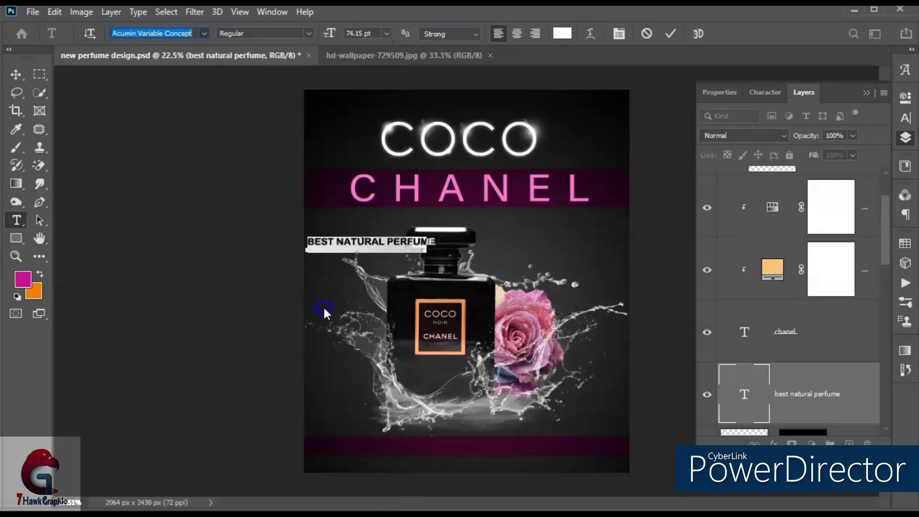
{"action": "left_click", "coordinate": [670, 33]}
{"action": "left_click", "coordinate": [16, 75]}
{"action": "left_click_drag", "start_coordinate": [407, 243], "coordinate": [504, 438]}
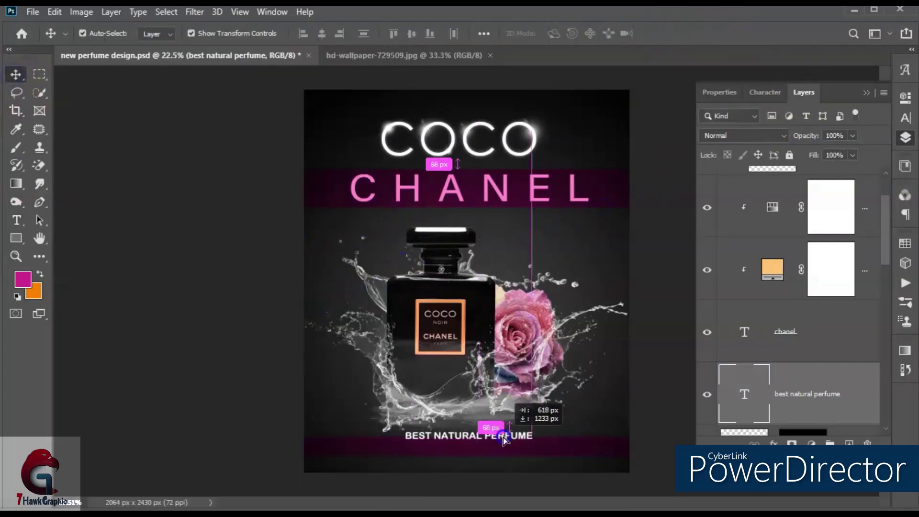
- Centre the tagline and the CHANEL text horizontally on the poster
{"action": "left_click", "coordinate": [240, 382]}
{"action": "scroll", "coordinate": [479, 421], "scroll_direction": "up", "scroll_amount": 2}
{"action": "key", "text": "ctrl+0"}
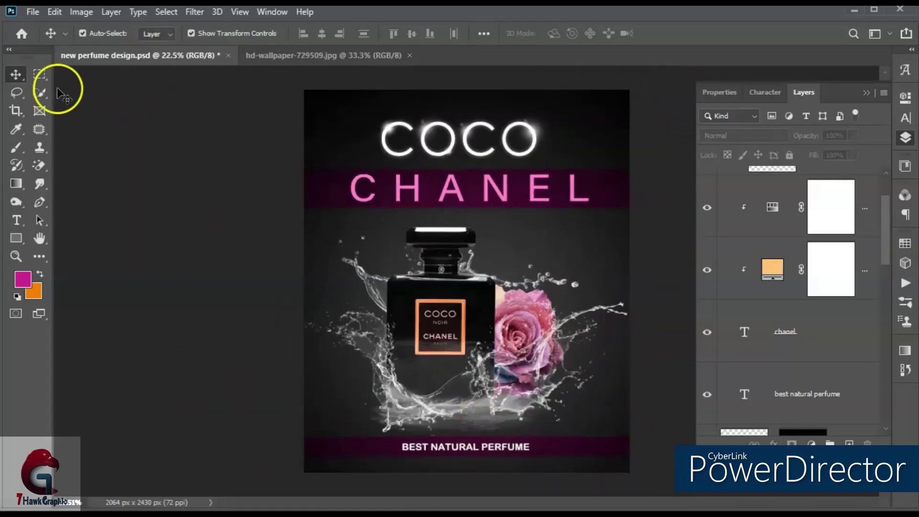
{"action": "left_click", "coordinate": [39, 74]}
{"action": "left_click_drag", "start_coordinate": [295, 85], "coordinate": [739, 441]}
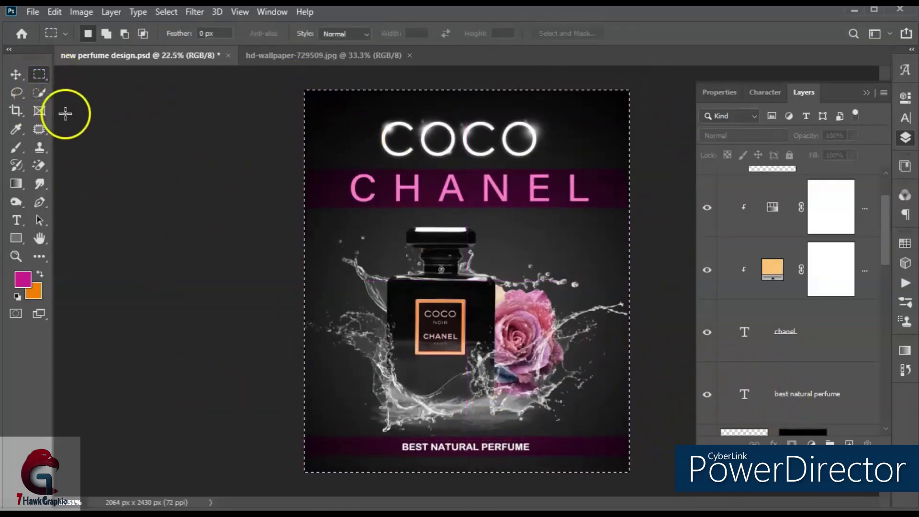
{"action": "left_click", "coordinate": [15, 74]}
{"action": "left_click", "coordinate": [758, 395]}
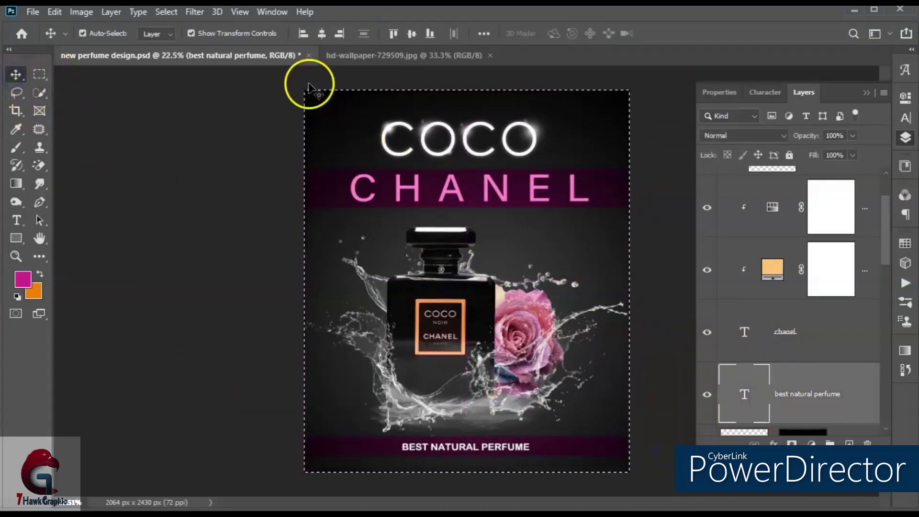
{"action": "left_click", "coordinate": [322, 33]}
{"action": "left_click", "coordinate": [797, 329]}
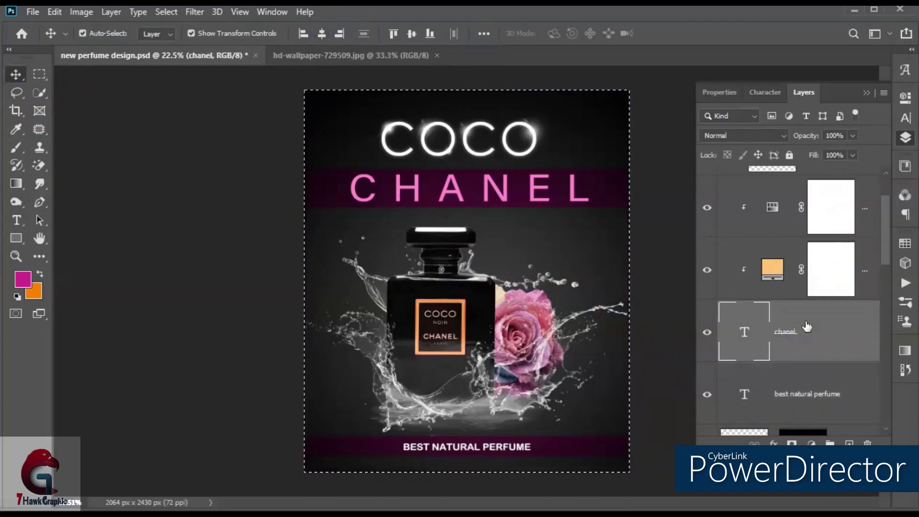
{"action": "left_click", "coordinate": [322, 33]}
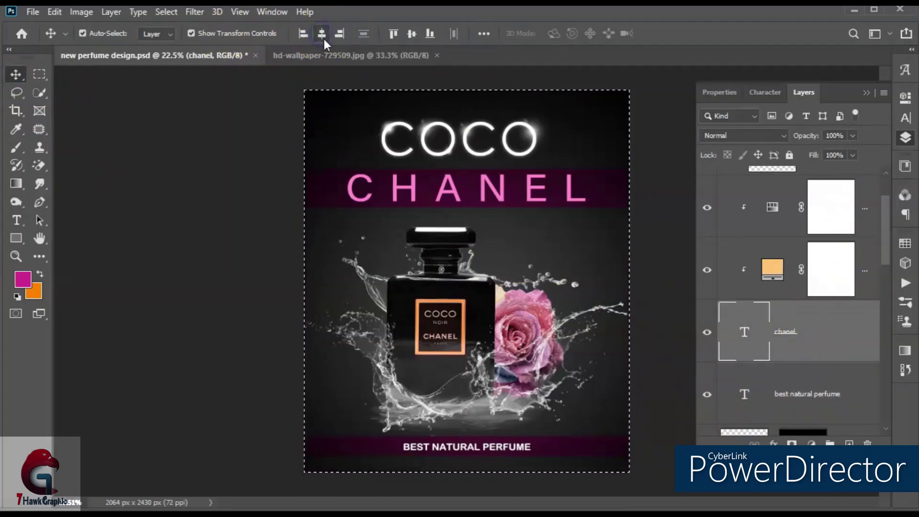
- Clear the selection and change the tagline font to Bookman Old Style
{"action": "left_click", "coordinate": [166, 12]}
{"action": "left_click", "coordinate": [172, 28]}
{"action": "left_click", "coordinate": [212, 236]}
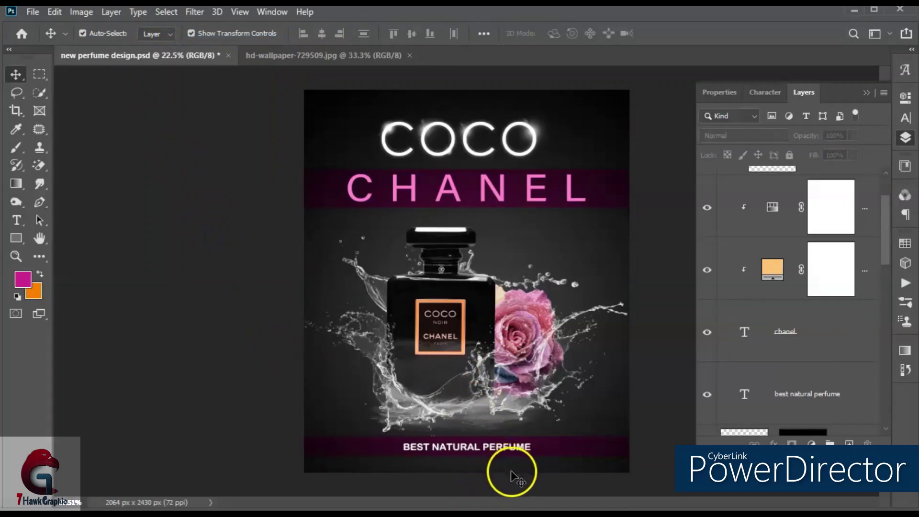
{"action": "scroll", "coordinate": [512, 478], "scroll_direction": "up", "scroll_amount": 2}
{"action": "scroll", "coordinate": [503, 451], "scroll_direction": "up", "scroll_amount": 3}
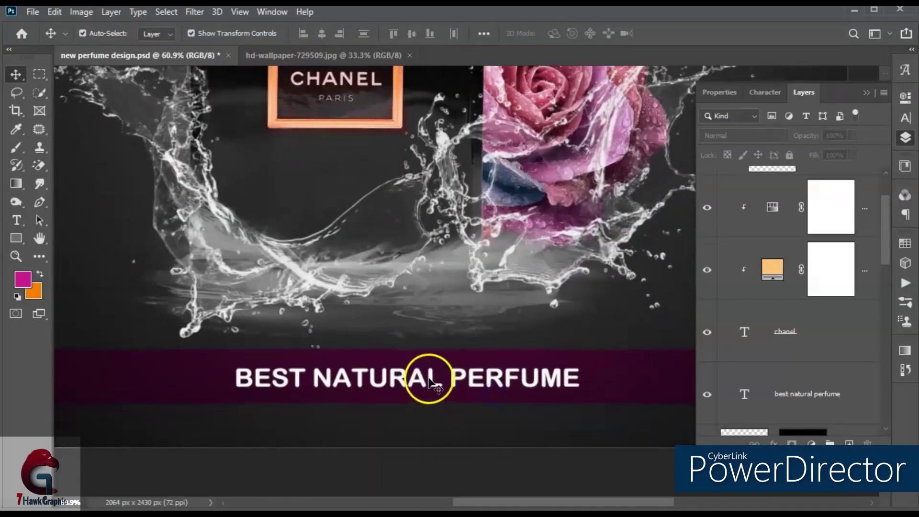
{"action": "left_click", "coordinate": [430, 381]}
{"action": "double_click", "coordinate": [431, 378]}
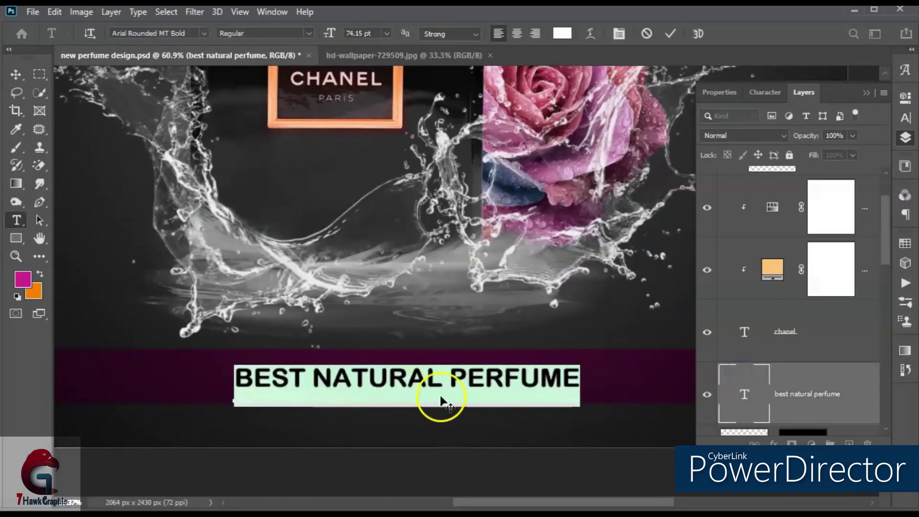
{"action": "scroll", "coordinate": [437, 400], "scroll_direction": "down", "scroll_amount": 4}
{"action": "left_click", "coordinate": [205, 33]}
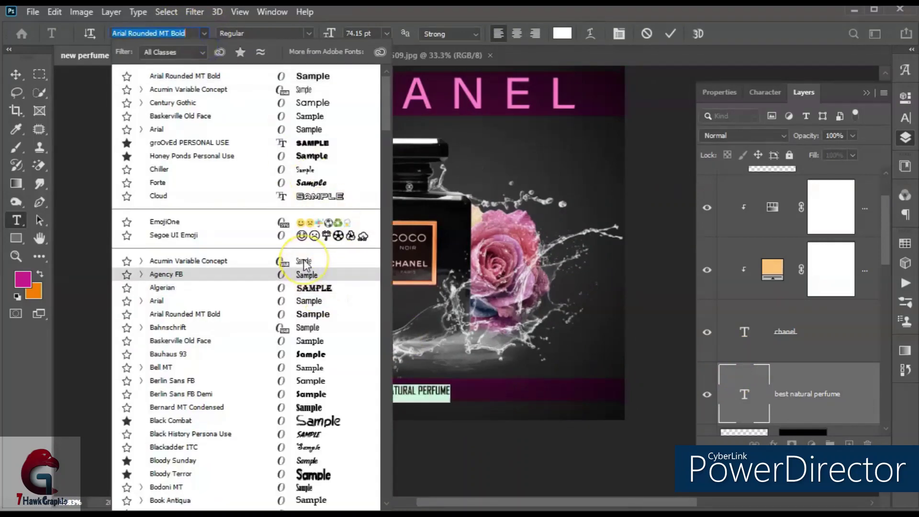
{"action": "scroll", "coordinate": [310, 375], "scroll_direction": "down", "scroll_amount": 2}
{"action": "scroll", "coordinate": [310, 375], "scroll_direction": "down", "scroll_amount": 3}
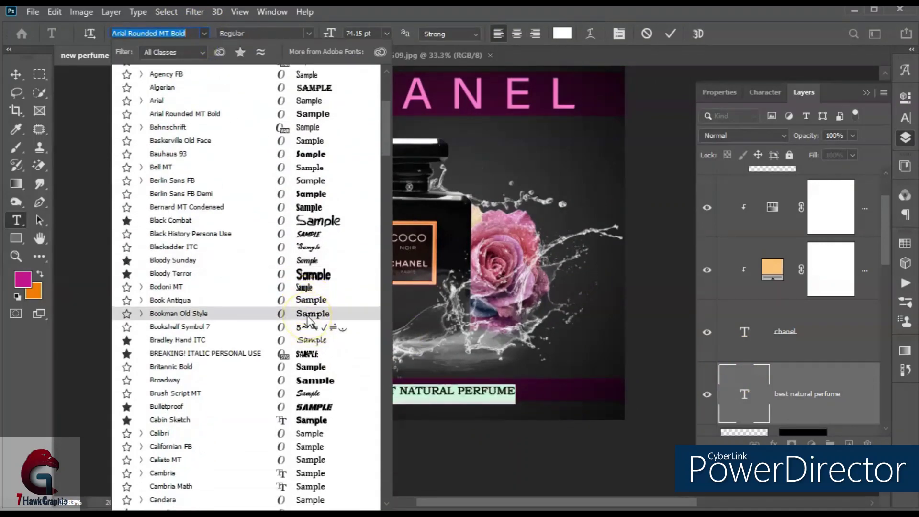
{"action": "left_click", "coordinate": [307, 317]}
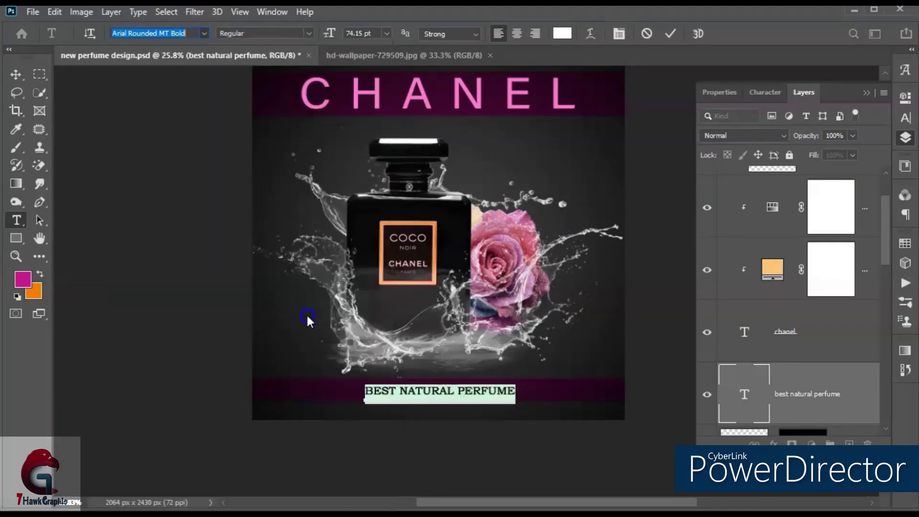
{"action": "left_click", "coordinate": [670, 33]}
- Select the pink band layer behind the tagline
{"action": "key", "text": "v"}
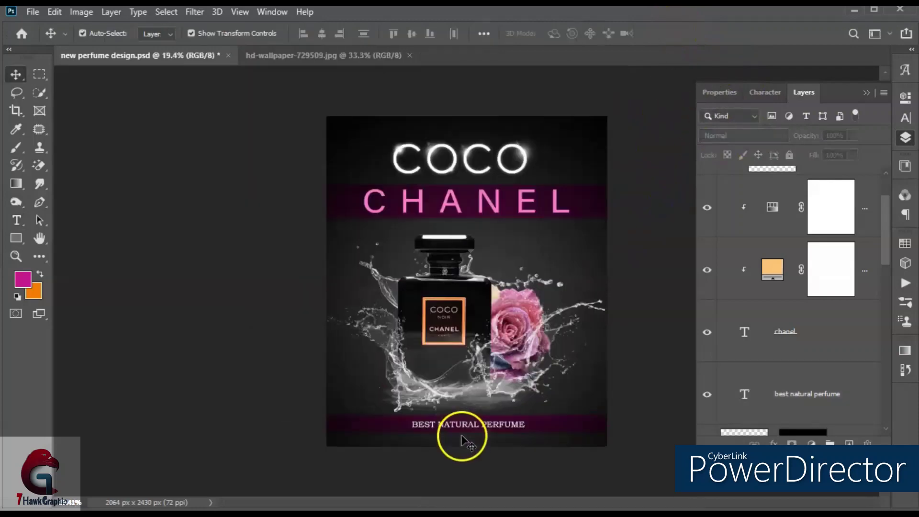
{"action": "scroll", "coordinate": [462, 440], "scroll_direction": "up", "scroll_amount": 3}
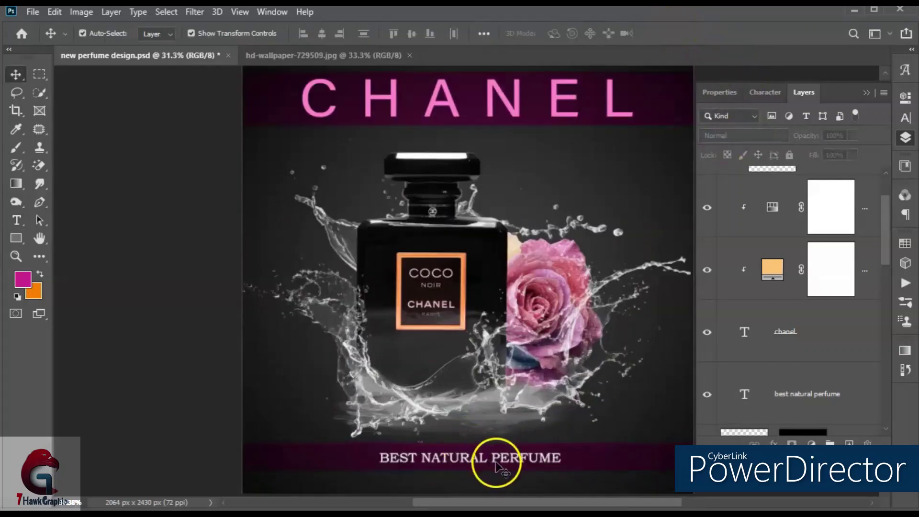
{"action": "scroll", "coordinate": [469, 355], "scroll_direction": "up", "scroll_amount": 2}
{"action": "left_click", "coordinate": [475, 356]}
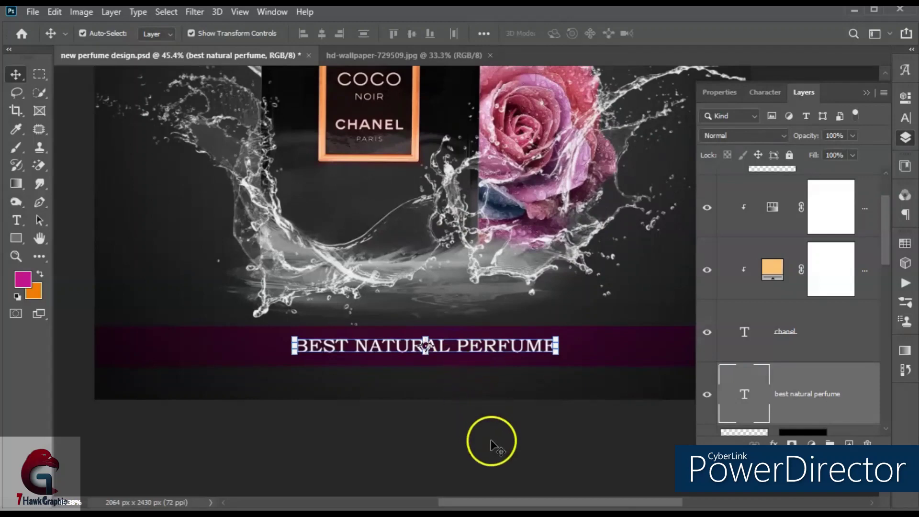
{"action": "scroll", "coordinate": [492, 446], "scroll_direction": "down", "scroll_amount": 2}
{"action": "scroll", "coordinate": [479, 476], "scroll_direction": "down", "scroll_amount": 2}
{"action": "left_click", "coordinate": [574, 450]}
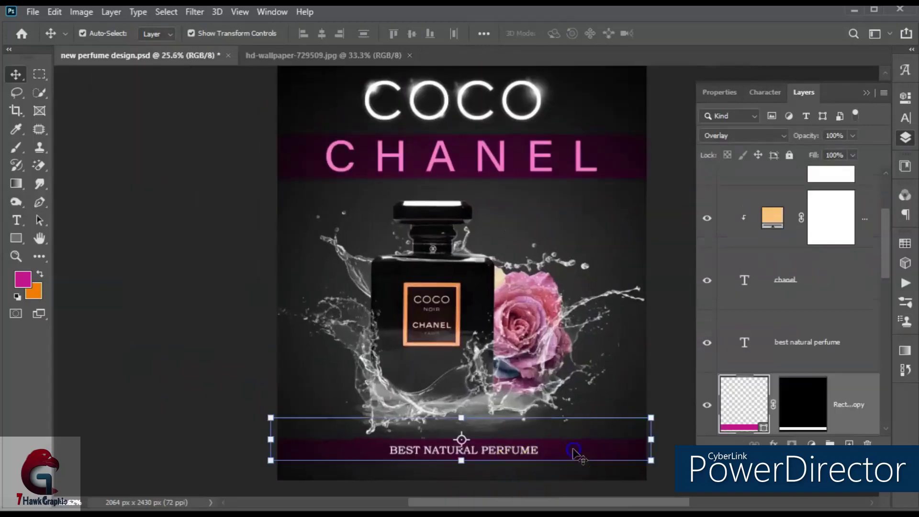
- Fade the tagline band's layer mask with a black-to-white gradient
{"action": "left_click", "coordinate": [812, 414]}
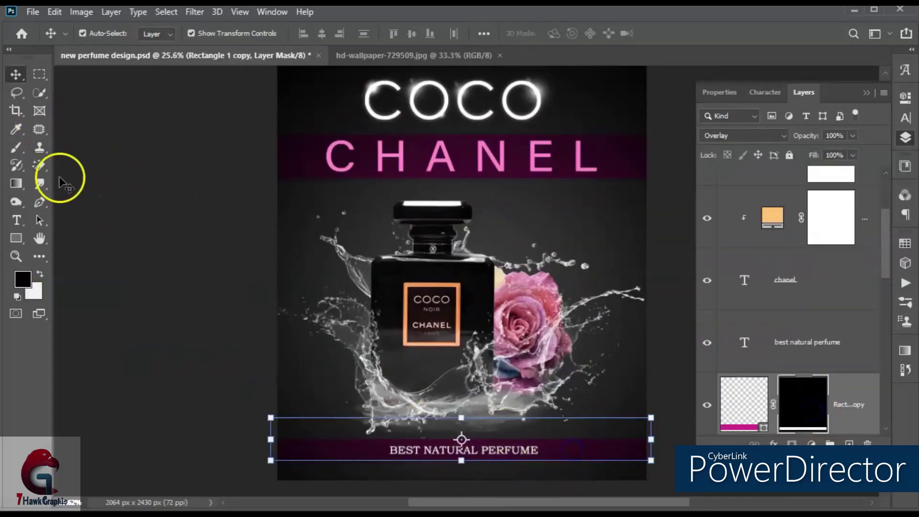
{"action": "left_click", "coordinate": [16, 184]}
{"action": "left_click_drag", "start_coordinate": [399, 449], "coordinate": [399, 450]}
{"action": "scroll", "coordinate": [286, 453], "scroll_direction": "down", "scroll_amount": 1}
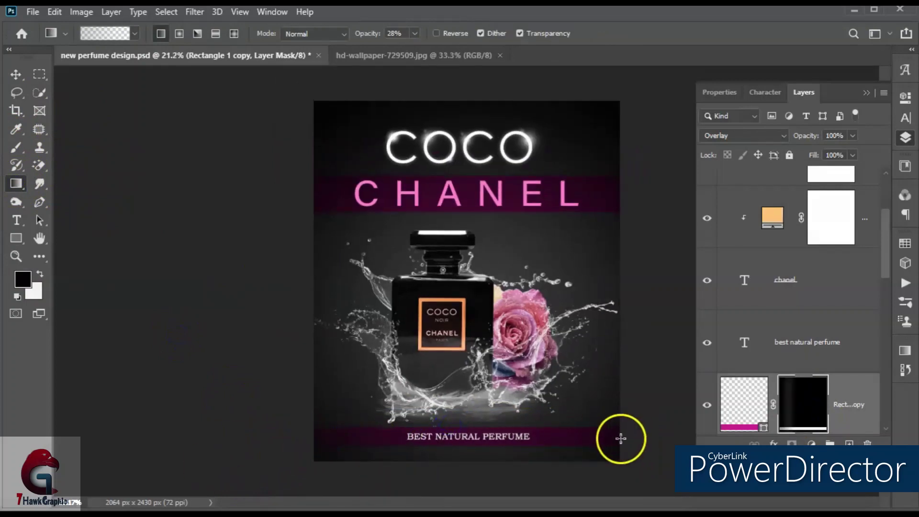
{"action": "scroll", "coordinate": [812, 322], "scroll_direction": "down", "scroll_amount": 2}
{"action": "scroll", "coordinate": [812, 322], "scroll_direction": "down", "scroll_amount": 2}
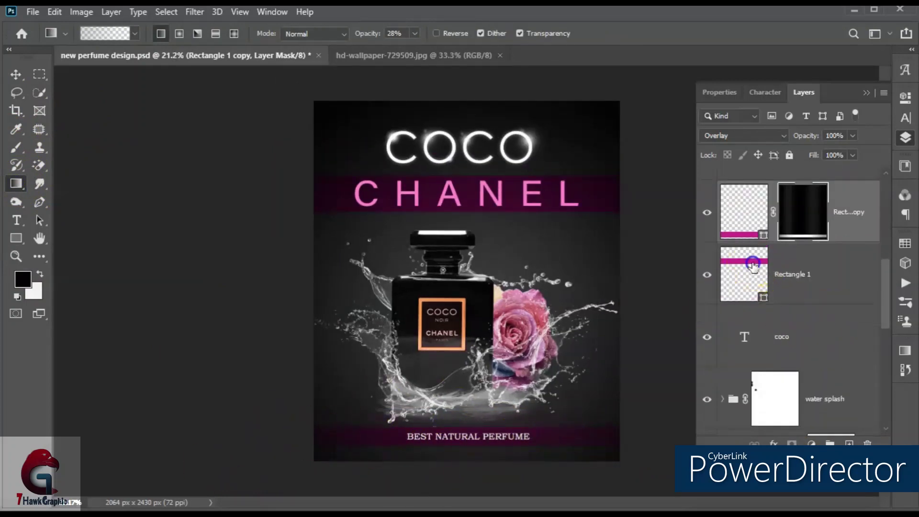
- Add a mask to the CHANEL band and fade it with a gradient
{"action": "left_click", "coordinate": [794, 282]}
{"action": "left_click", "coordinate": [793, 442]}
{"action": "left_click_drag", "start_coordinate": [497, 198], "coordinate": [620, 191]}
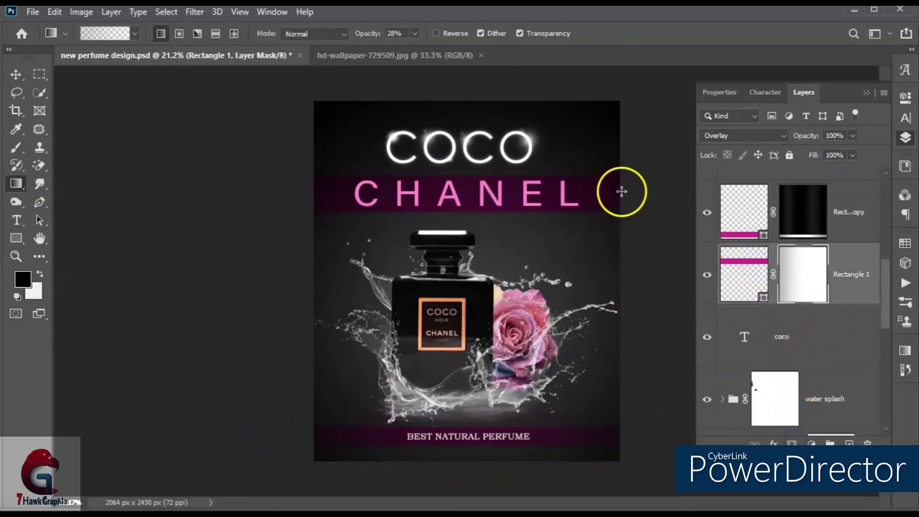
{"action": "left_click_drag", "start_coordinate": [359, 199], "coordinate": [548, 196]}
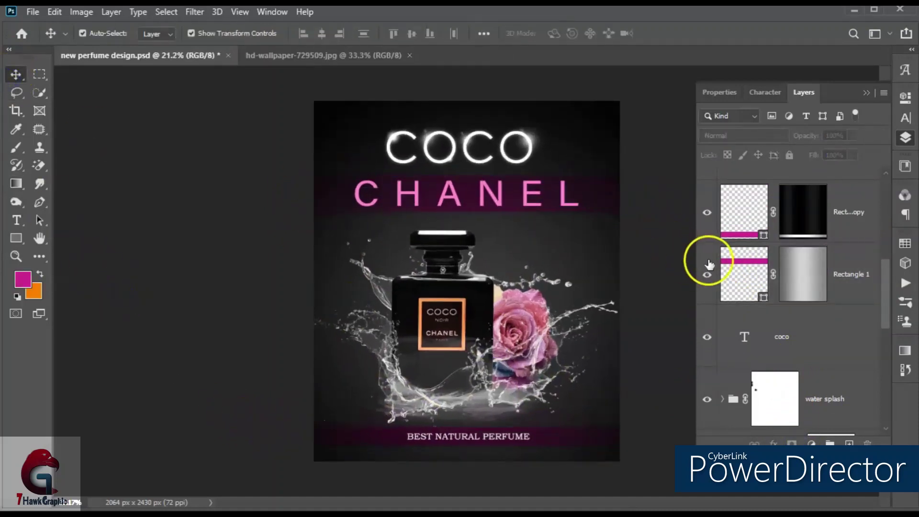
{"action": "scroll", "coordinate": [880, 254], "scroll_direction": "up", "scroll_amount": 3}
{"action": "scroll", "coordinate": [877, 225], "scroll_direction": "up", "scroll_amount": 2}
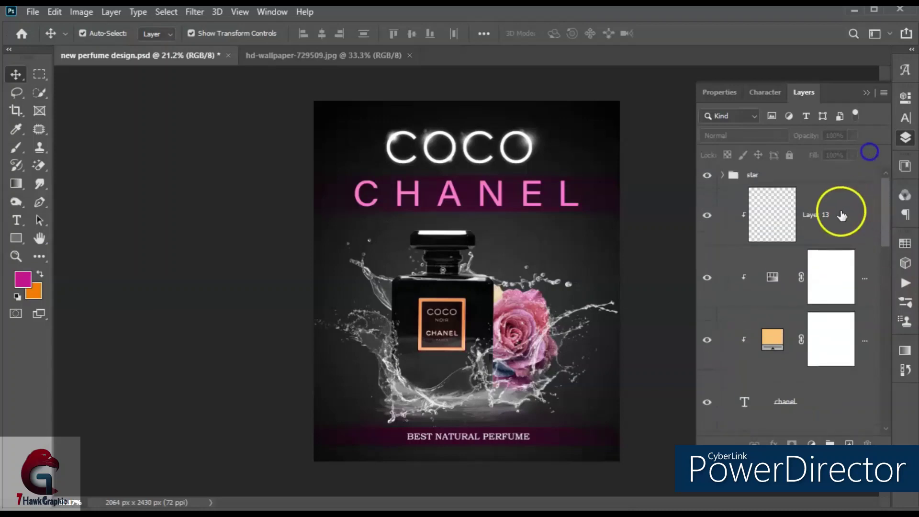
- On a new layer, stamp a white lens flare brush at 867 px
{"action": "left_click", "coordinate": [849, 444]}
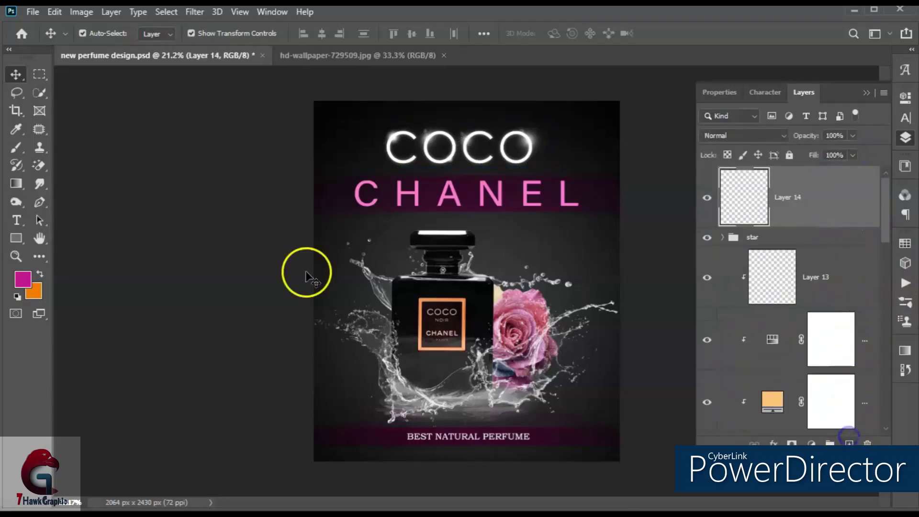
{"action": "left_click", "coordinate": [16, 148]}
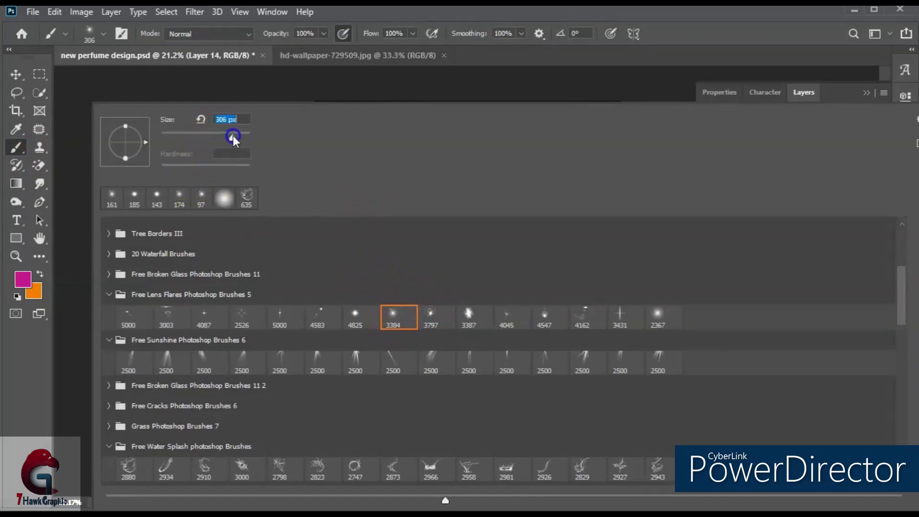
{"action": "left_click", "coordinate": [175, 91]}
{"action": "left_click_drag", "start_coordinate": [477, 261], "coordinate": [523, 263]}
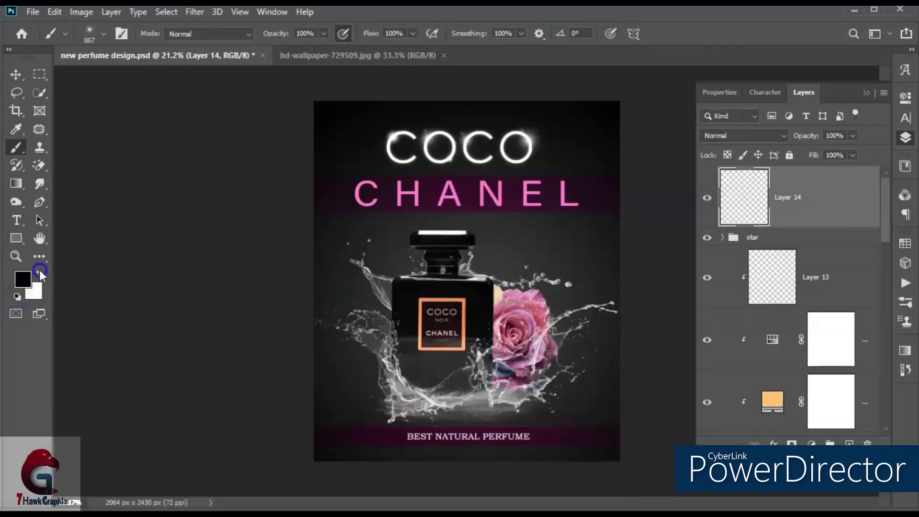
- Scale and rotate the glow over the bottle's shoulder, then shrink it to about 65%
{"action": "key", "text": "ctrl+t"}
{"action": "scroll", "coordinate": [550, 355], "scroll_direction": "up", "scroll_amount": 2}
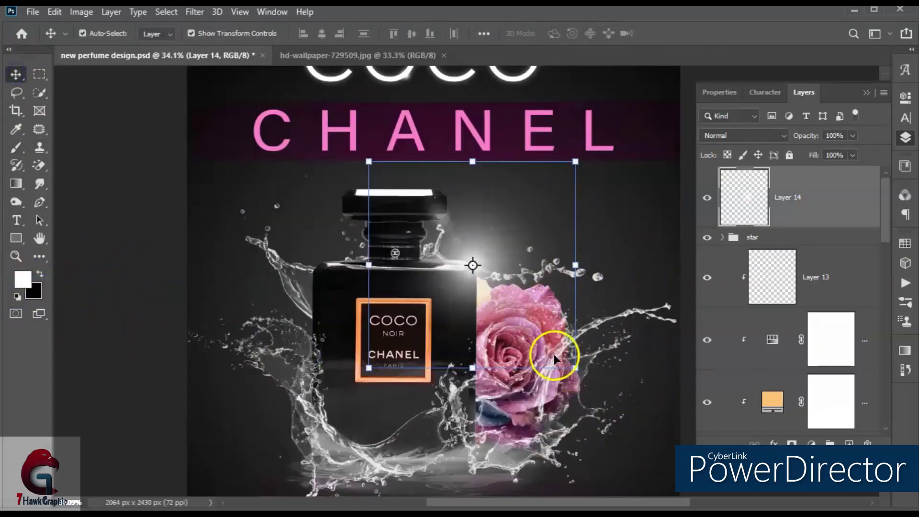
{"action": "left_click_drag", "start_coordinate": [550, 355], "coordinate": [558, 317]}
{"action": "scroll", "coordinate": [576, 168], "scroll_direction": "down", "scroll_amount": 1}
{"action": "left_click_drag", "start_coordinate": [576, 167], "coordinate": [472, 282]}
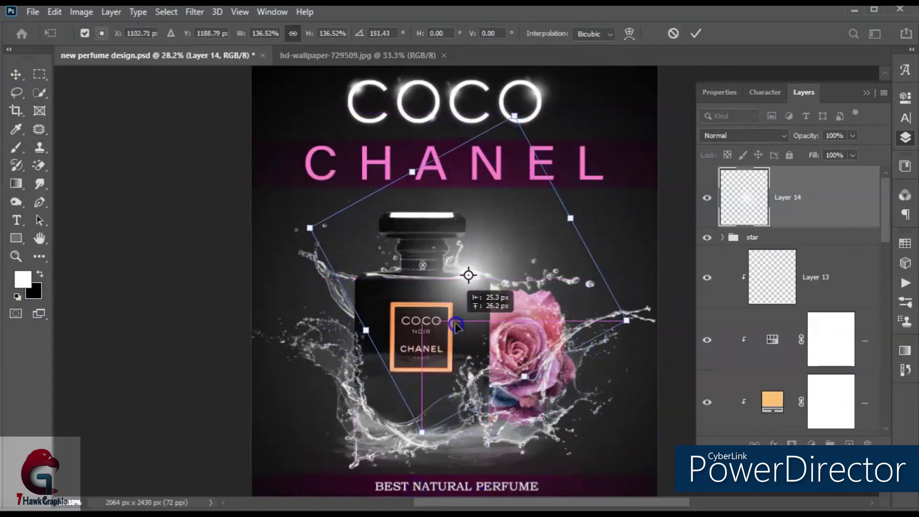
{"action": "key", "text": "Return"}
{"action": "scroll", "coordinate": [476, 317], "scroll_direction": "down", "scroll_amount": 1}
{"action": "left_click_drag", "start_coordinate": [584, 167], "coordinate": [551, 206]}
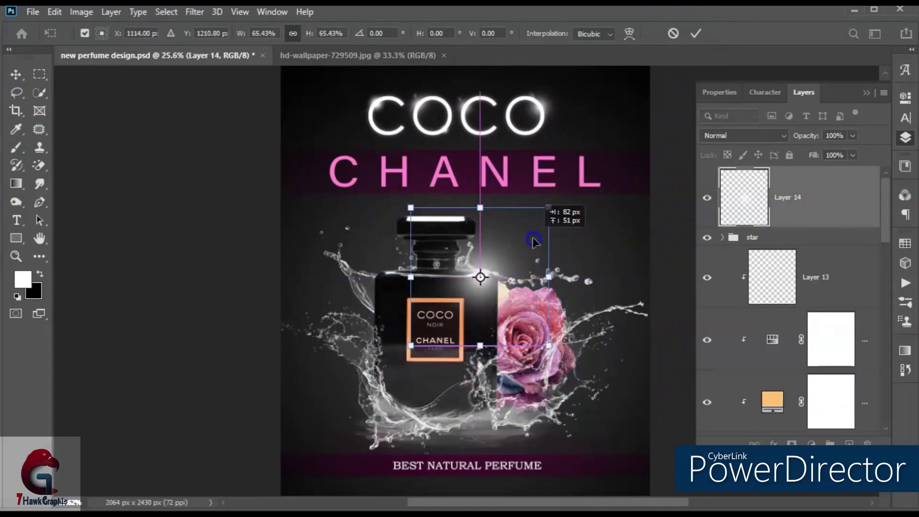
{"action": "key", "text": "Return"}
{"action": "scroll", "coordinate": [513, 369], "scroll_direction": "down", "scroll_amount": 1}
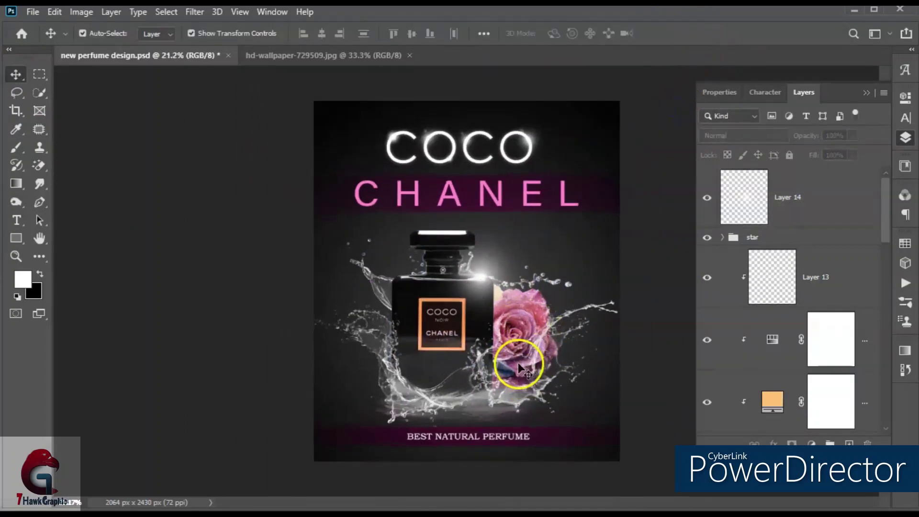
{"action": "scroll", "coordinate": [492, 266], "scroll_direction": "up", "scroll_amount": 2}
- Duplicate the glow onto the cap, shrink it to about two thirds at 91% opacity
{"action": "key", "text": "ctrl+j"}
{"action": "left_click_drag", "start_coordinate": [485, 277], "coordinate": [405, 218]}
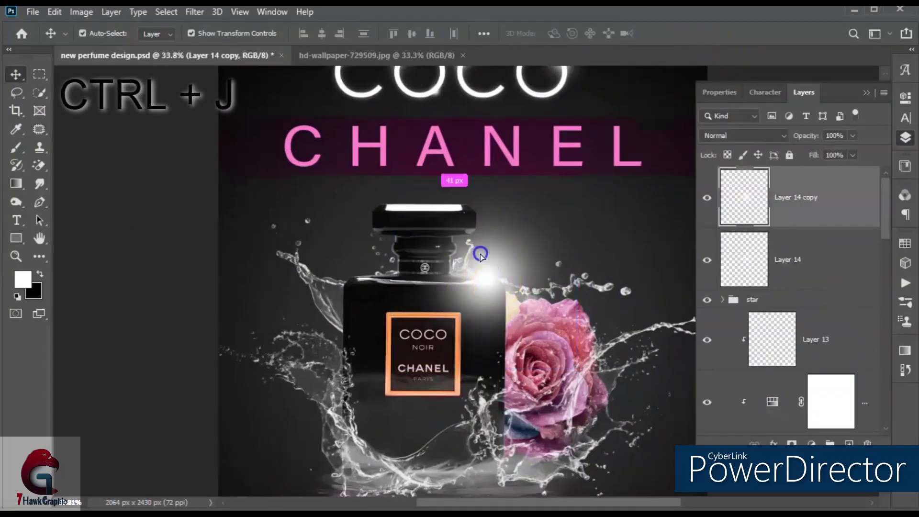
{"action": "key", "text": "ctrl+t"}
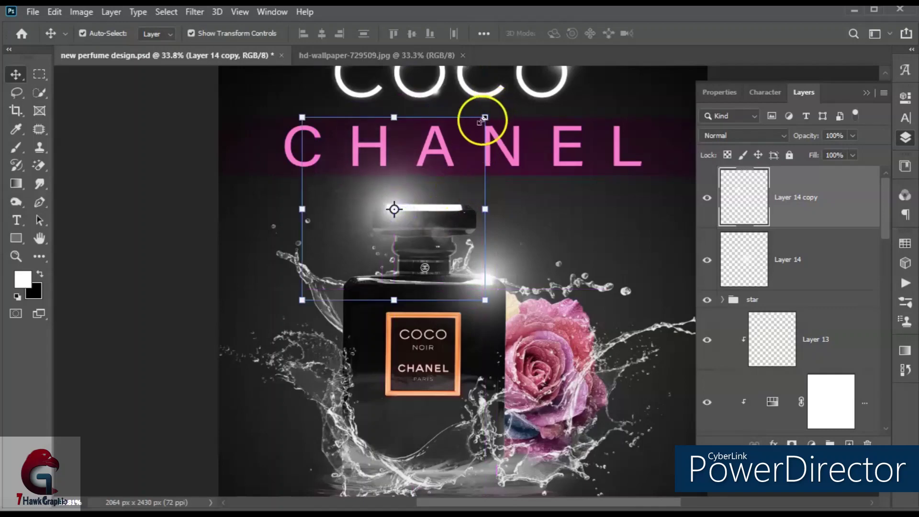
{"action": "left_click_drag", "start_coordinate": [484, 118], "coordinate": [451, 149]}
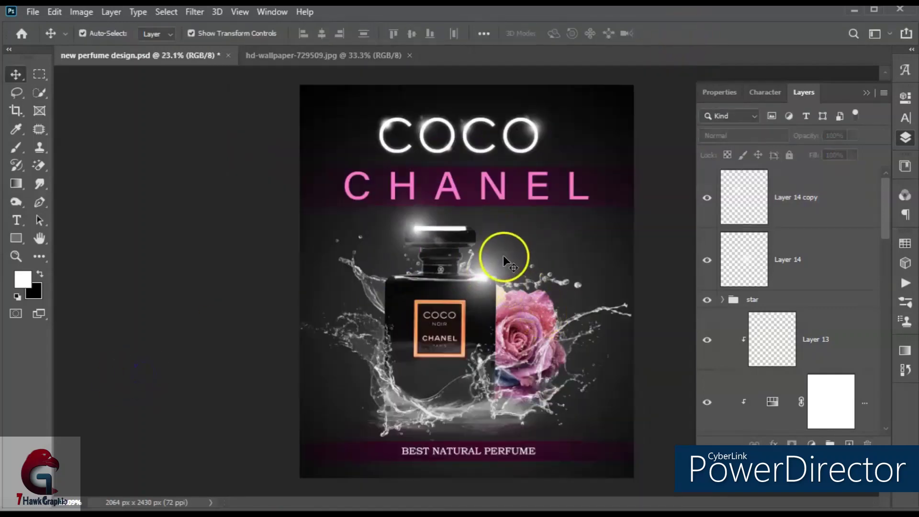
{"action": "left_click", "coordinate": [400, 226]}
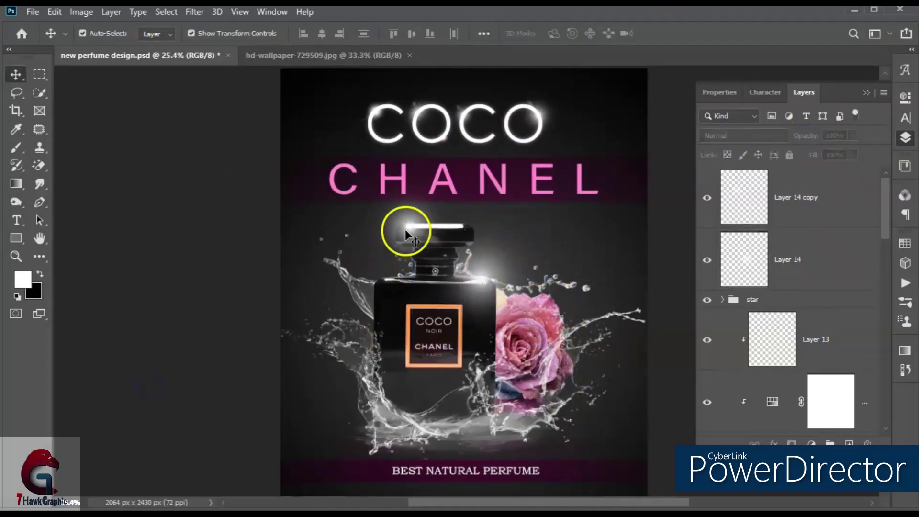
{"action": "key", "text": "ctrl+minus"}
{"action": "left_click", "coordinate": [579, 340]}
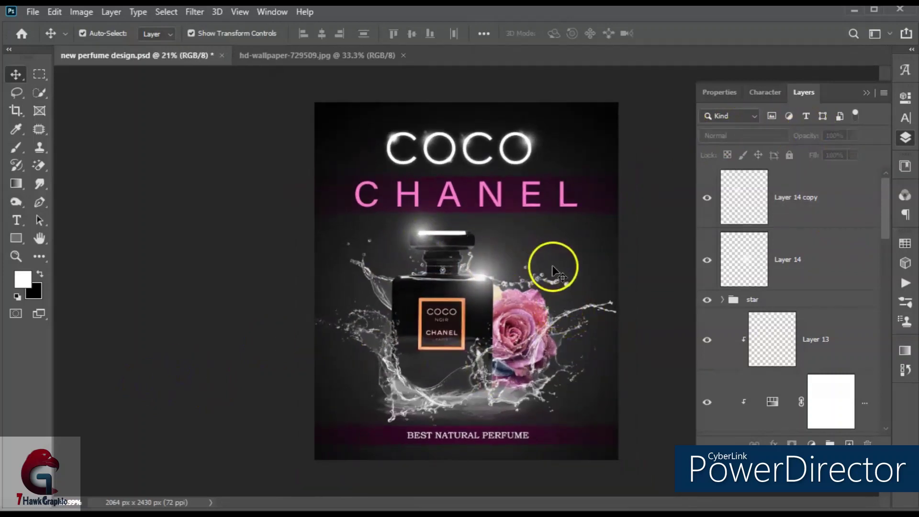
- Duplicate the pink rose and enlarge the copy into the top-right corner
{"action": "left_click", "coordinate": [543, 309]}
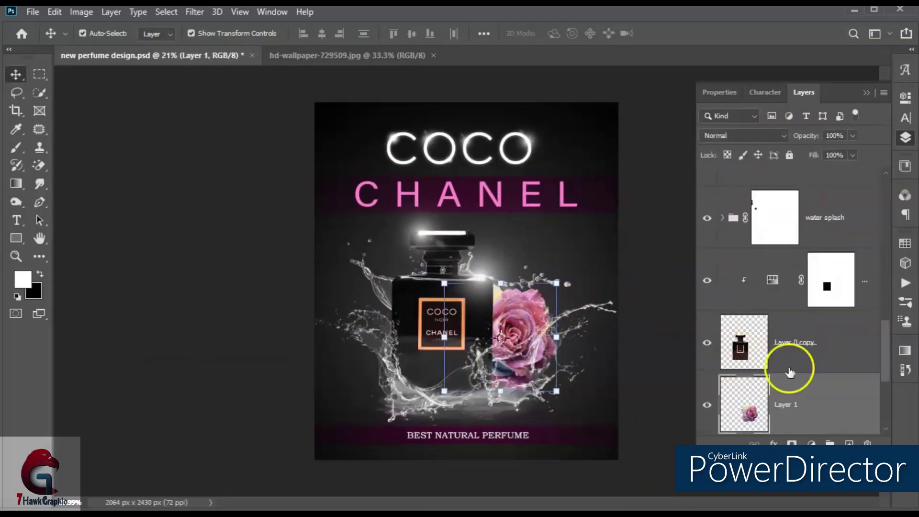
{"action": "key", "text": "ctrl+j"}
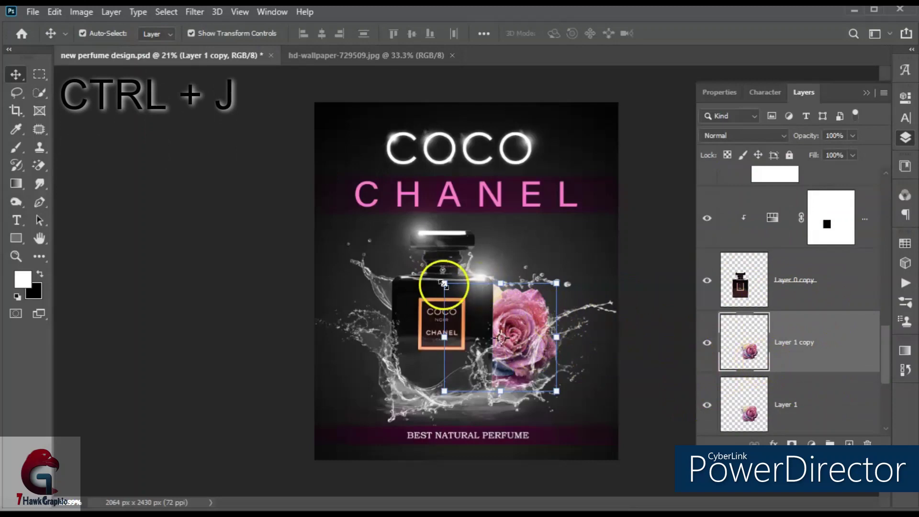
{"action": "left_click_drag", "start_coordinate": [443, 284], "coordinate": [322, 128]}
{"action": "mouse_move", "coordinate": [508, 263]}
{"action": "left_mouse_down"}
{"action": "mouse_move", "coordinate": [621, 108]}
{"action": "mouse_move", "coordinate": [623, 84]}
{"action": "left_mouse_up"}
{"action": "key", "text": "Return"}
- Desaturate the corner rose and fade it out with a gradient mask
{"action": "scroll", "coordinate": [804, 339], "scroll_direction": "down", "scroll_amount": 3}
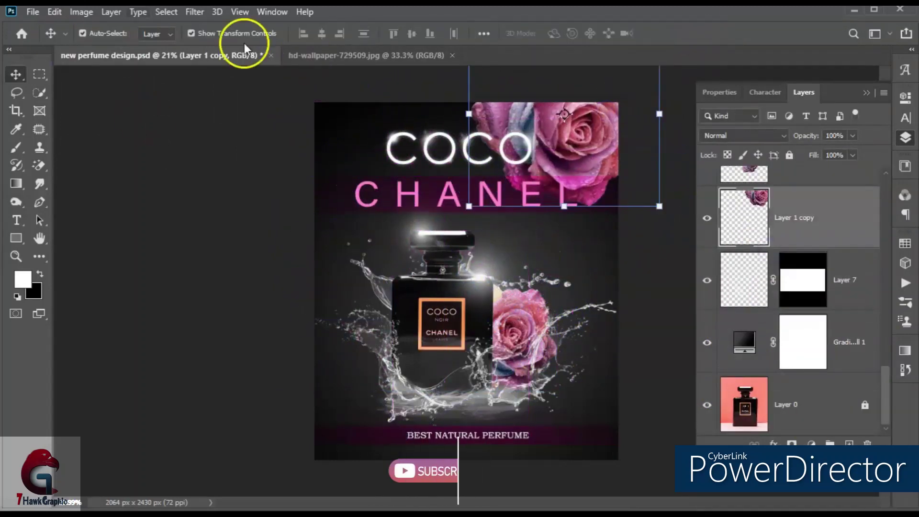
{"action": "left_click", "coordinate": [81, 11]}
{"action": "left_click", "coordinate": [261, 316]}
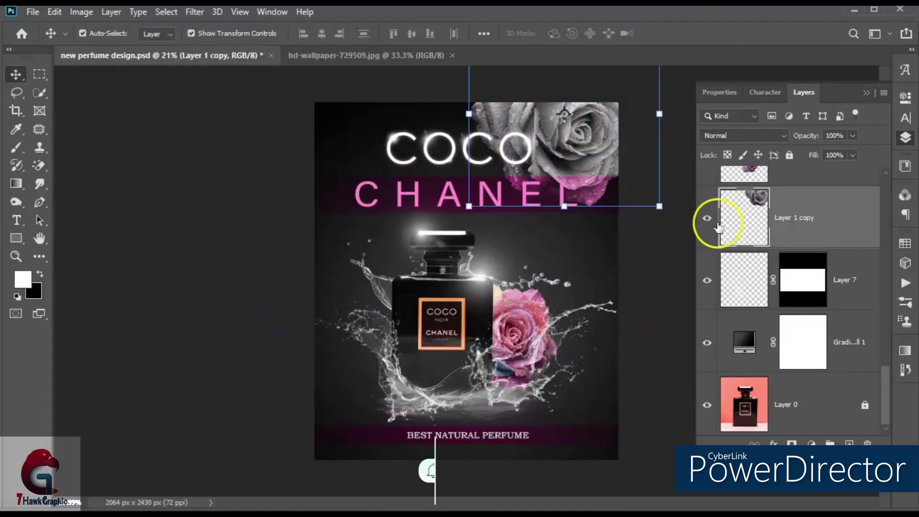
{"action": "left_click", "coordinate": [792, 444]}
{"action": "left_click", "coordinate": [16, 183]}
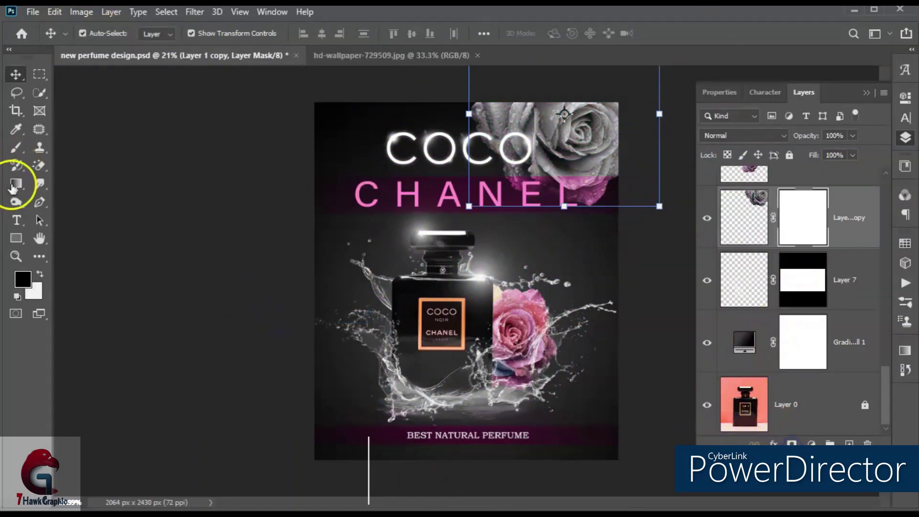
{"action": "key", "text": "x"}
{"action": "mouse_move", "coordinate": [630, 67]}
{"action": "left_mouse_down"}
{"action": "mouse_move", "coordinate": [616, 123]}
{"action": "mouse_move", "coordinate": [570, 157]}
{"action": "left_mouse_up"}
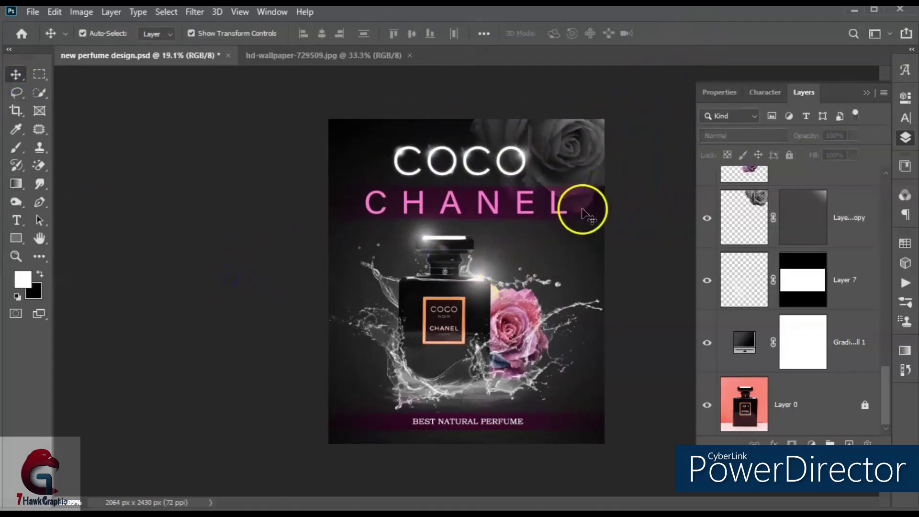
- Copy the grey rose to the left edge and place a pink rose copy bottom-left
{"action": "left_click", "coordinate": [547, 185]}
{"action": "key", "text": "ctrl+j"}
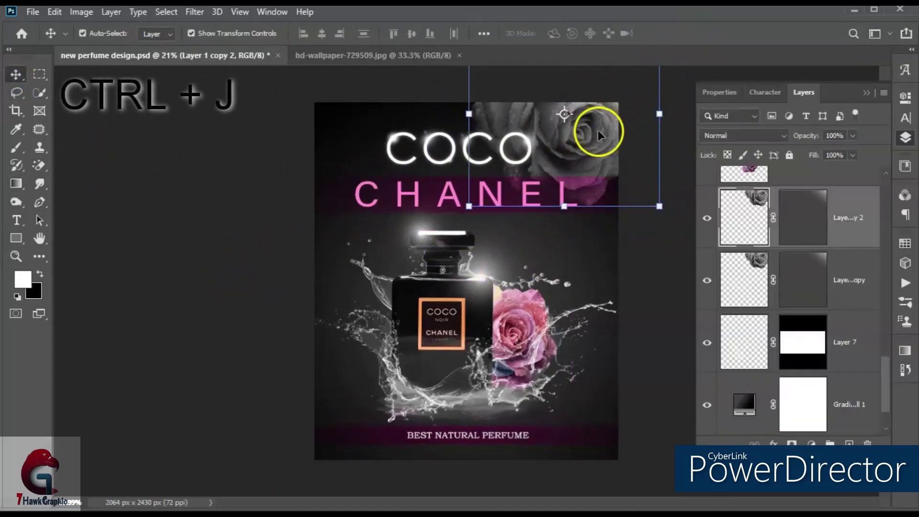
{"action": "mouse_move", "coordinate": [595, 131]}
{"action": "left_mouse_down"}
{"action": "mouse_move", "coordinate": [334, 151]}
{"action": "mouse_move", "coordinate": [340, 218]}
{"action": "left_mouse_up"}
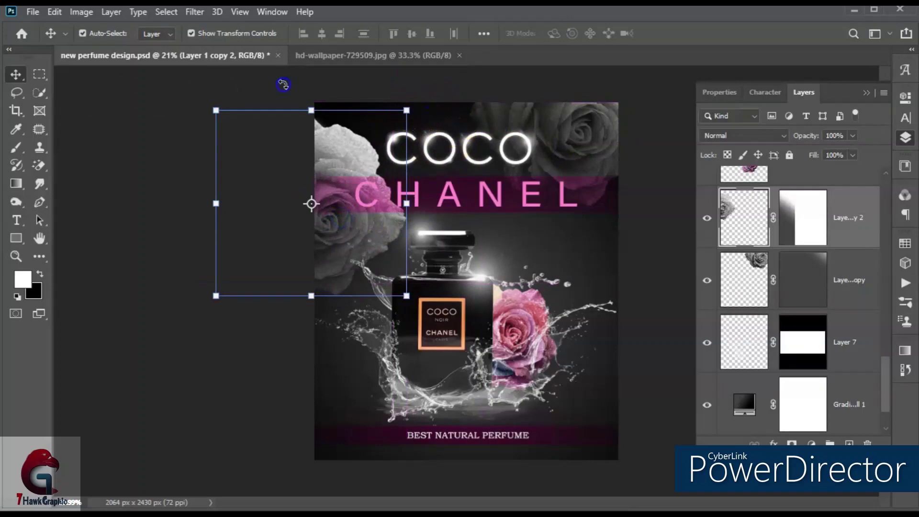
{"action": "left_click_drag", "start_coordinate": [283, 84], "coordinate": [329, 250]}
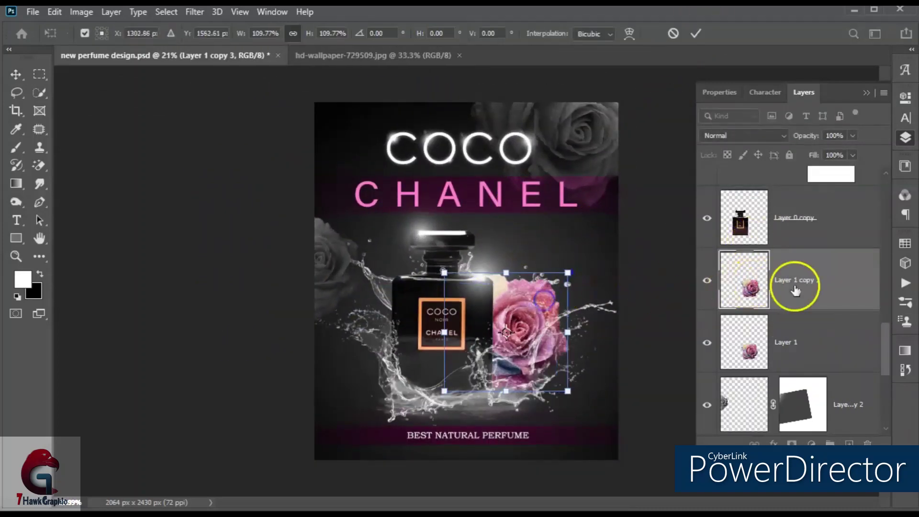
{"action": "left_click_drag", "start_coordinate": [795, 290], "coordinate": [821, 181]}
{"action": "left_click_drag", "start_coordinate": [506, 331], "coordinate": [329, 426]}
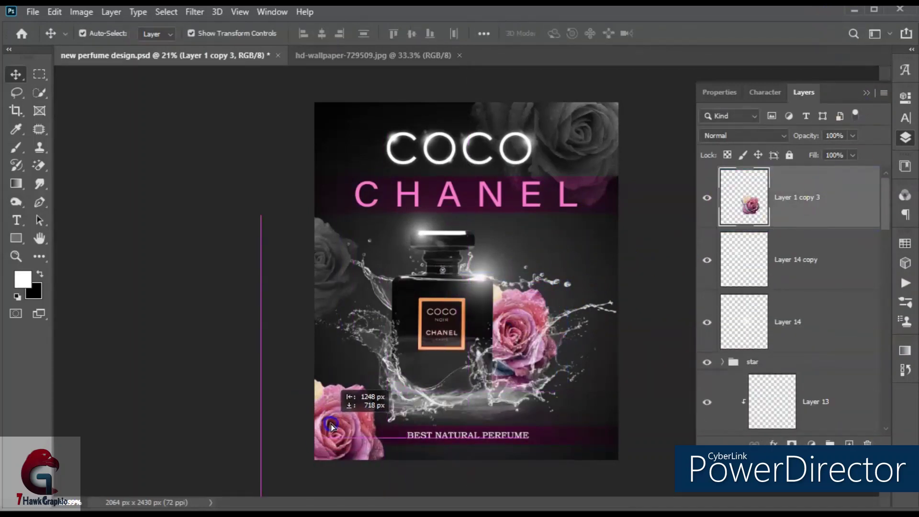
- Convert the bottom-left rose to a smart object, Gaussian-blur it and resize it
{"action": "right_click", "coordinate": [828, 198]}
{"action": "left_click", "coordinate": [679, 197]}
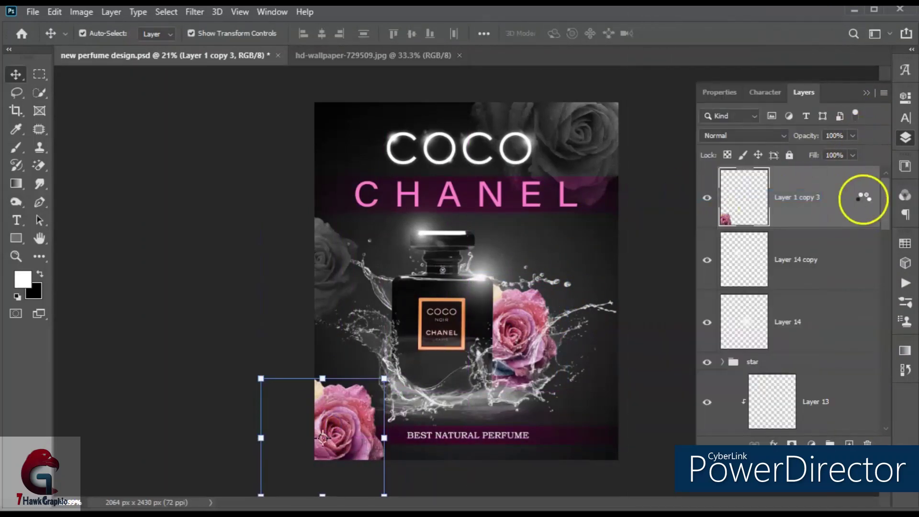
{"action": "left_click", "coordinate": [195, 11]}
{"action": "mouse_move", "coordinate": [208, 170]}
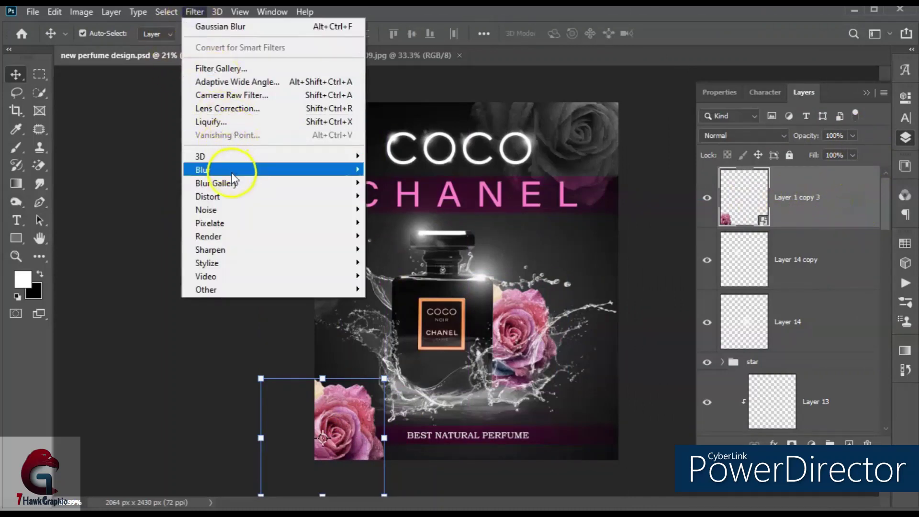
{"action": "left_click", "coordinate": [404, 222]}
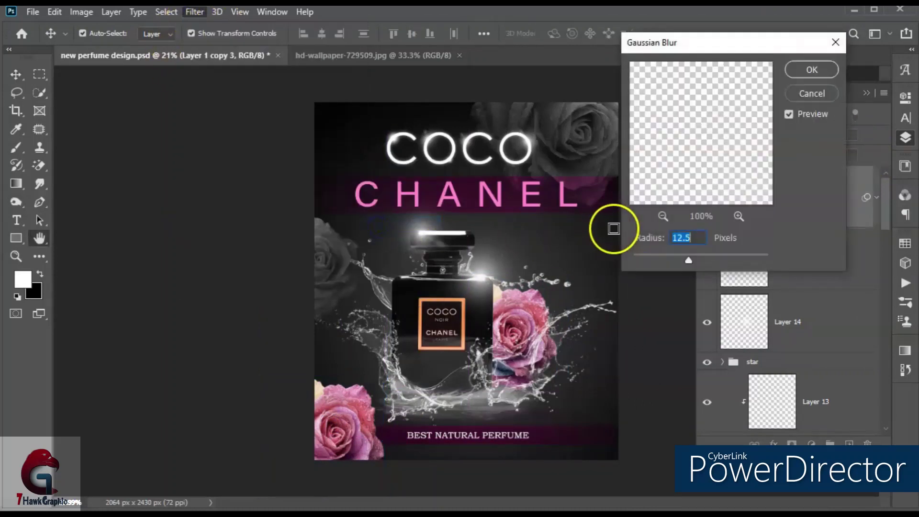
{"action": "mouse_move", "coordinate": [637, 255]}
{"action": "left_mouse_down"}
{"action": "mouse_move", "coordinate": [707, 257]}
{"action": "mouse_move", "coordinate": [688, 259]}
{"action": "left_mouse_up"}
{"action": "left_click", "coordinate": [812, 69]}
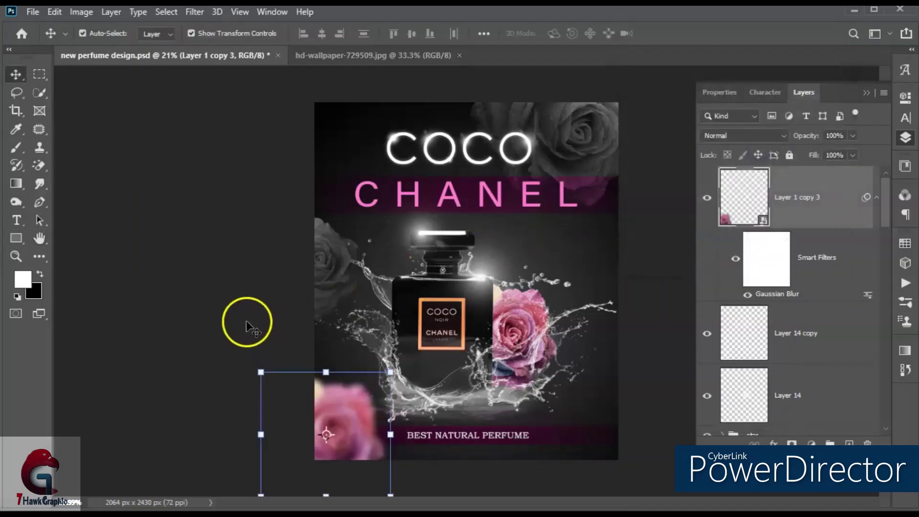
{"action": "left_click", "coordinate": [391, 370]}
{"action": "left_click", "coordinate": [470, 213]}
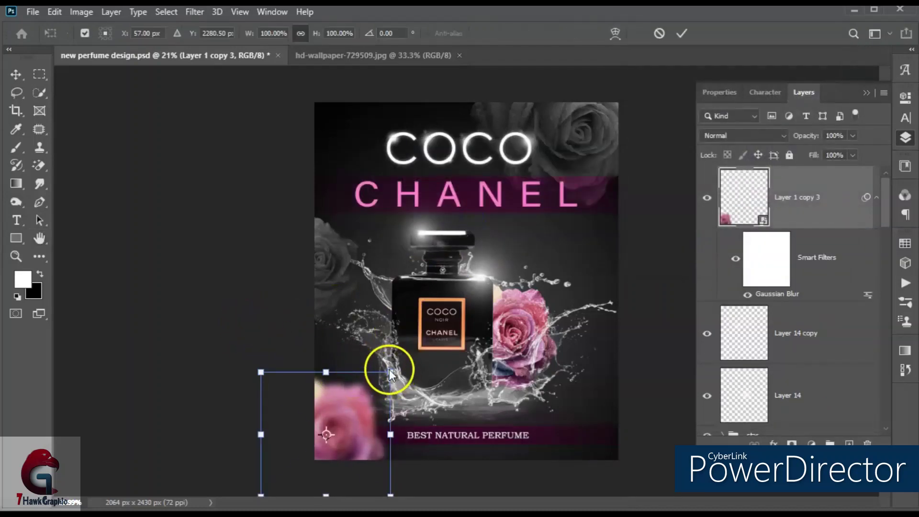
{"action": "left_click_drag", "start_coordinate": [391, 371], "coordinate": [396, 361]}
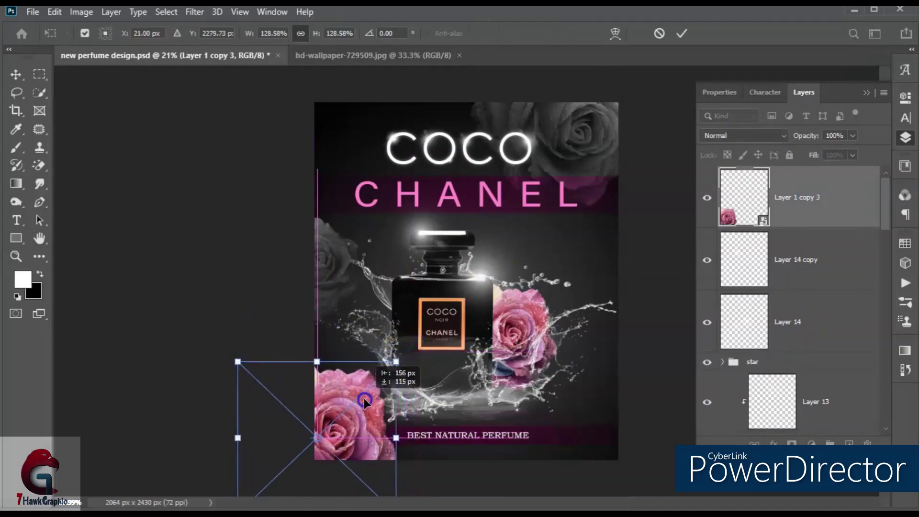
{"action": "left_click", "coordinate": [689, 38]}
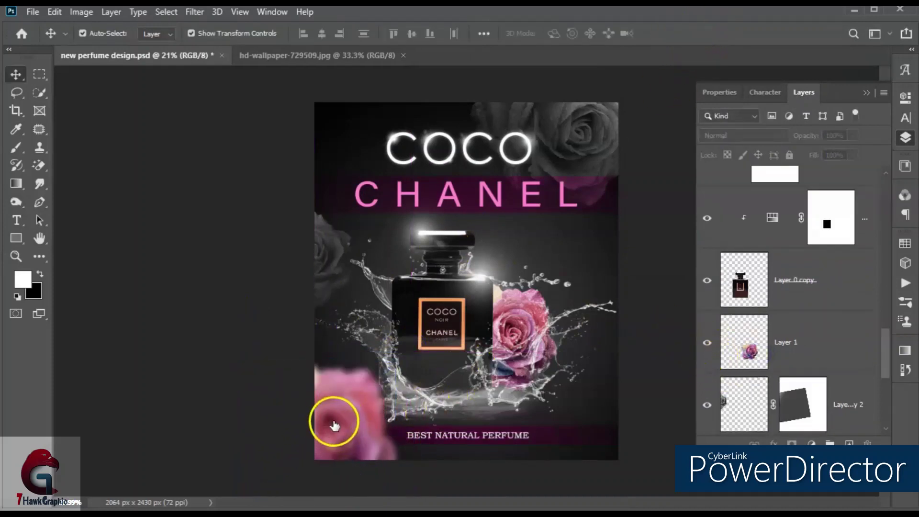
- Duplicate the blurred rose, then rotate and enlarge the copy in the bottom-right corner
{"action": "key", "text": "ctrl+j"}
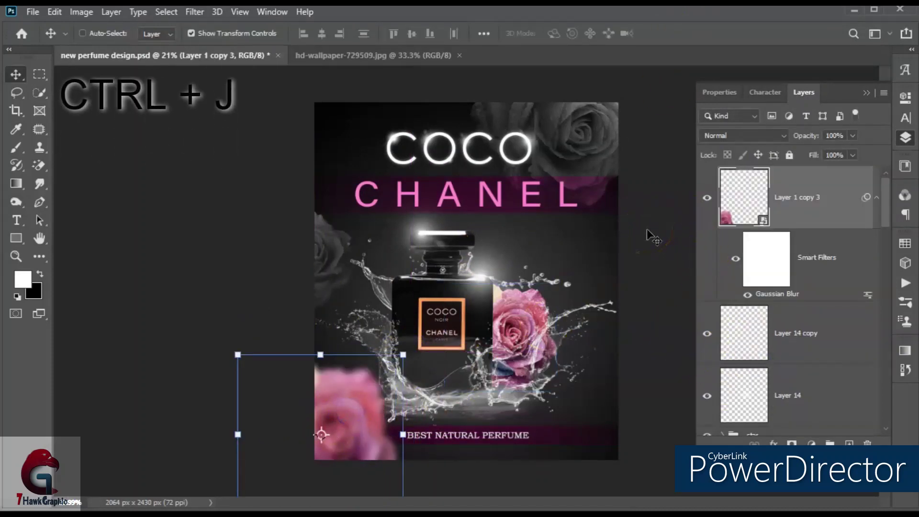
{"action": "key", "text": "ctrl+j"}
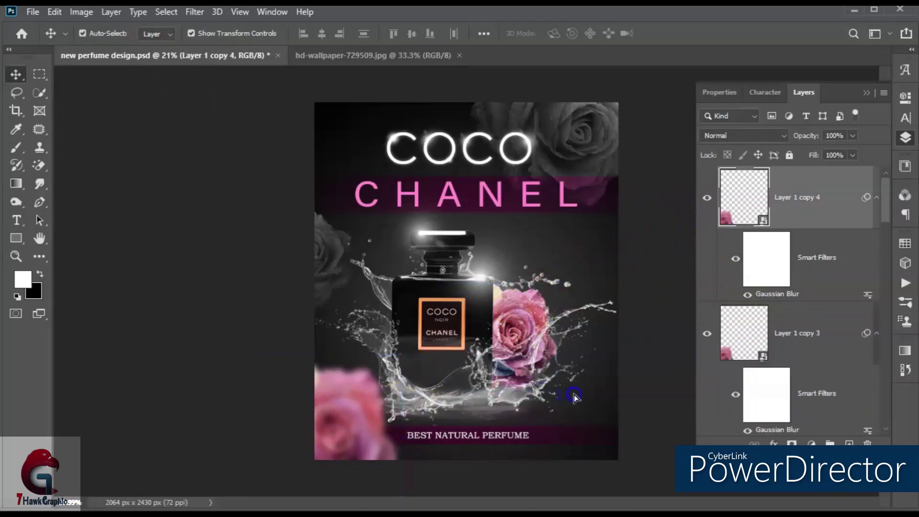
{"action": "left_click_drag", "start_coordinate": [580, 397], "coordinate": [519, 386]}
{"action": "left_click", "coordinate": [456, 406]}
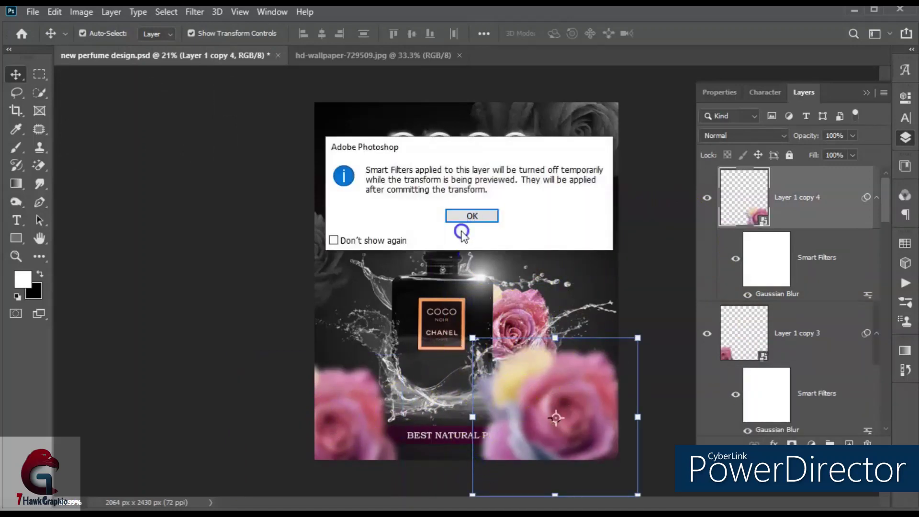
{"action": "left_click", "coordinate": [471, 215]}
{"action": "key", "text": "ctrl+t"}
{"action": "left_click_drag", "start_coordinate": [448, 406], "coordinate": [585, 430]}
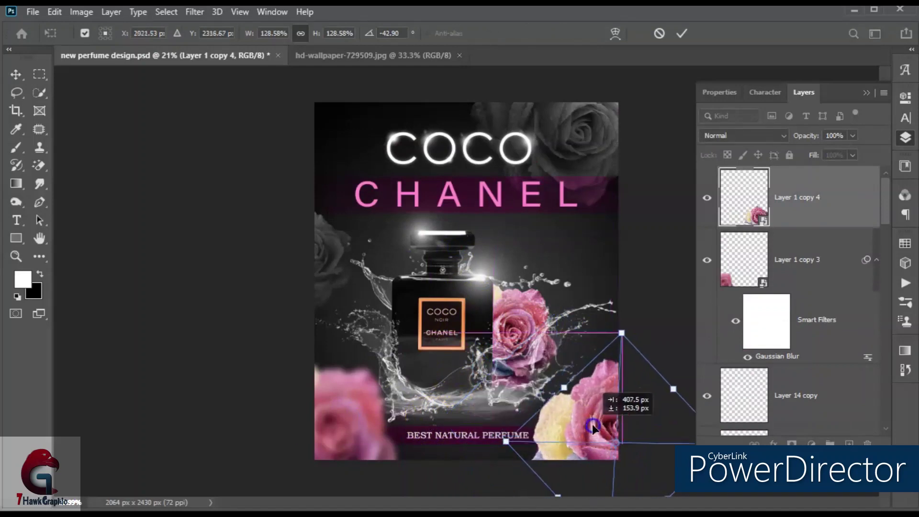
{"action": "left_click", "coordinate": [681, 33]}
- Raise the bottom-right rose's blur radius to 107.1 px and fine-tune its position
{"action": "double_click", "coordinate": [783, 295]}
{"action": "left_click_drag", "start_coordinate": [699, 261], "coordinate": [724, 260]}
{"action": "key", "text": "Return"}
{"action": "mouse_move", "coordinate": [603, 425]}
{"action": "left_mouse_down"}
{"action": "mouse_move", "coordinate": [595, 427]}
{"action": "mouse_move", "coordinate": [609, 308]}
{"action": "mouse_move", "coordinate": [593, 371]}
{"action": "left_mouse_up"}
{"action": "mouse_move", "coordinate": [595, 421]}
{"action": "left_mouse_down"}
{"action": "mouse_move", "coordinate": [607, 427]}
{"action": "mouse_move", "coordinate": [589, 435]}
{"action": "left_mouse_up"}
{"action": "left_click", "coordinate": [214, 254]}
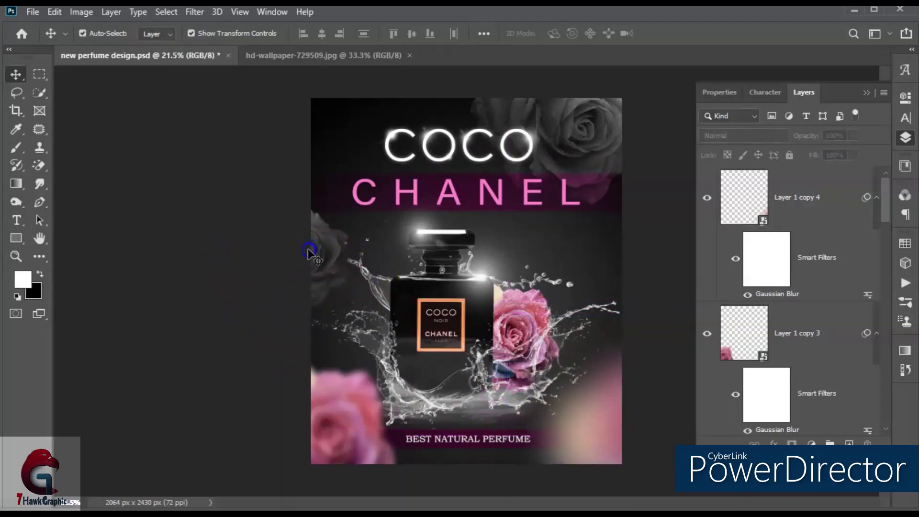
- Nudge the left grey rose, then add Color Balance shifting midtones slightly toward cyan
{"action": "left_click_drag", "start_coordinate": [309, 253], "coordinate": [297, 267]}
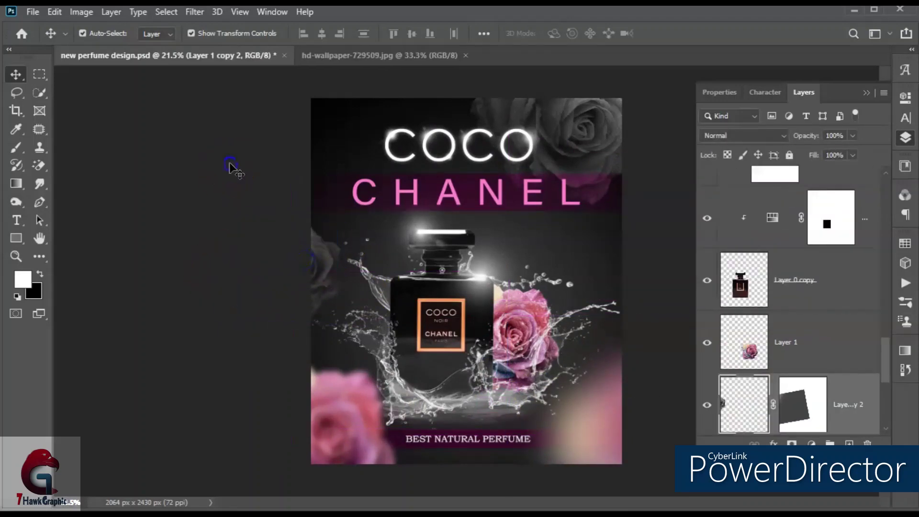
{"action": "left_click", "coordinate": [788, 248]}
{"action": "left_click", "coordinate": [812, 442]}
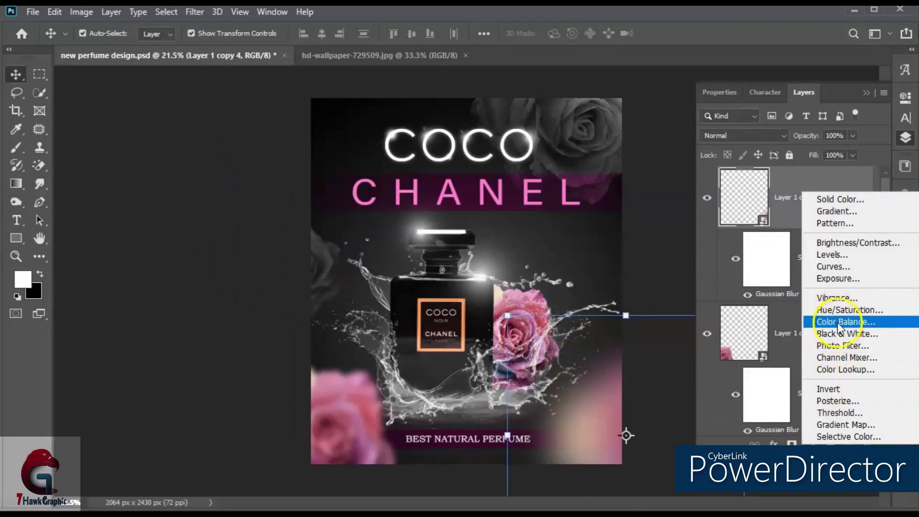
{"action": "left_click", "coordinate": [839, 324]}
{"action": "left_click_drag", "start_coordinate": [777, 167], "coordinate": [769, 166]}
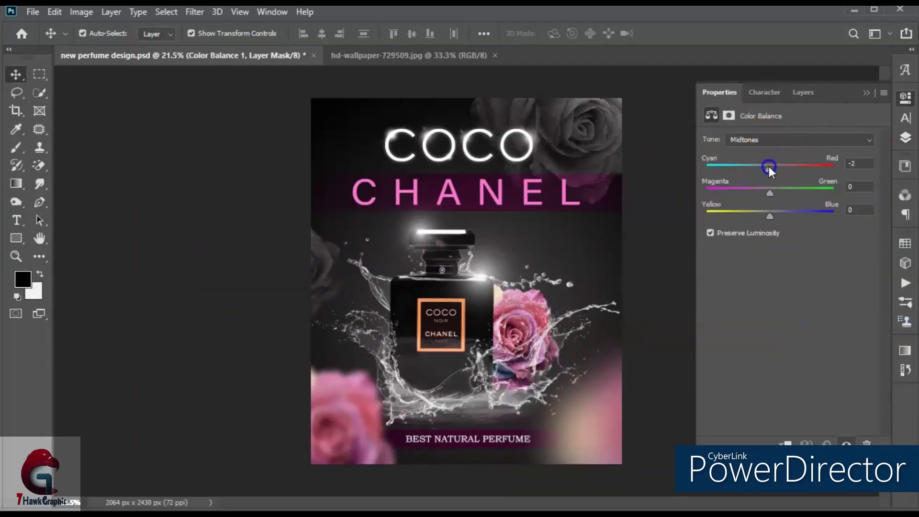
{"action": "left_click_drag", "start_coordinate": [770, 215], "coordinate": [766, 214]}
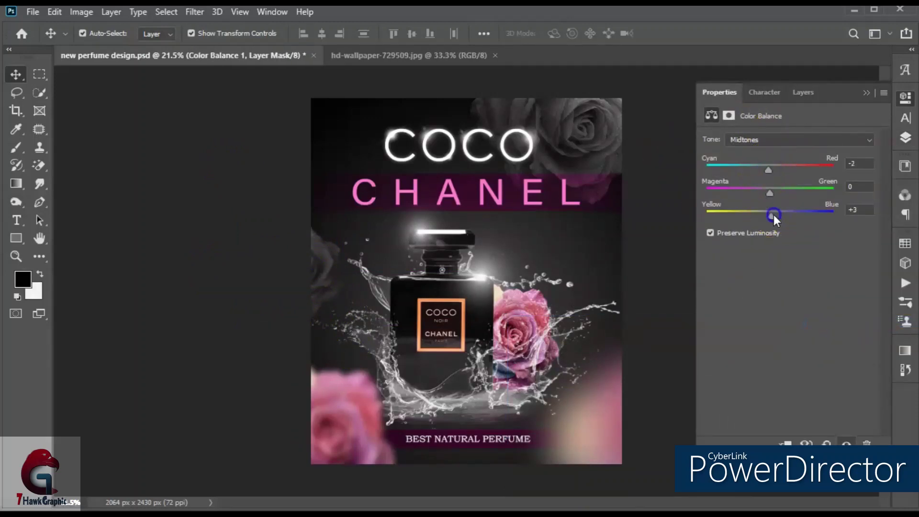
- Shift the Color Balance shadows slightly toward cyan and magenta, tweaking yellow–blue balance
{"action": "left_click", "coordinate": [765, 139]}
{"action": "left_click_drag", "start_coordinate": [770, 167], "coordinate": [765, 168]}
{"action": "left_click_drag", "start_coordinate": [770, 211], "coordinate": [770, 212]}
{"action": "left_click_drag", "start_coordinate": [771, 190], "coordinate": [768, 188]}
- Shift the highlights slightly toward cyan and warm them toward yellow
{"action": "left_click", "coordinate": [774, 154]}
{"action": "left_click", "coordinate": [774, 164]}
{"action": "left_click_drag", "start_coordinate": [766, 171], "coordinate": [765, 171]}
{"action": "left_click_drag", "start_coordinate": [769, 213], "coordinate": [767, 214]}
{"action": "left_click", "coordinate": [803, 93]}
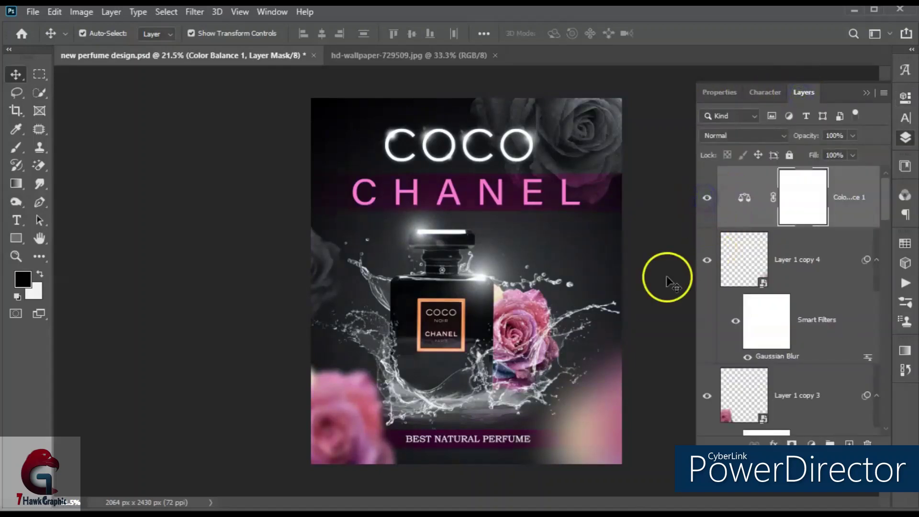
- Add a Curves layer, bending the RGB curve for contrast and adding a blue-curve point
{"action": "left_click", "coordinate": [811, 443]}
{"action": "left_click", "coordinate": [855, 272]}
{"action": "left_click", "coordinate": [760, 278]}
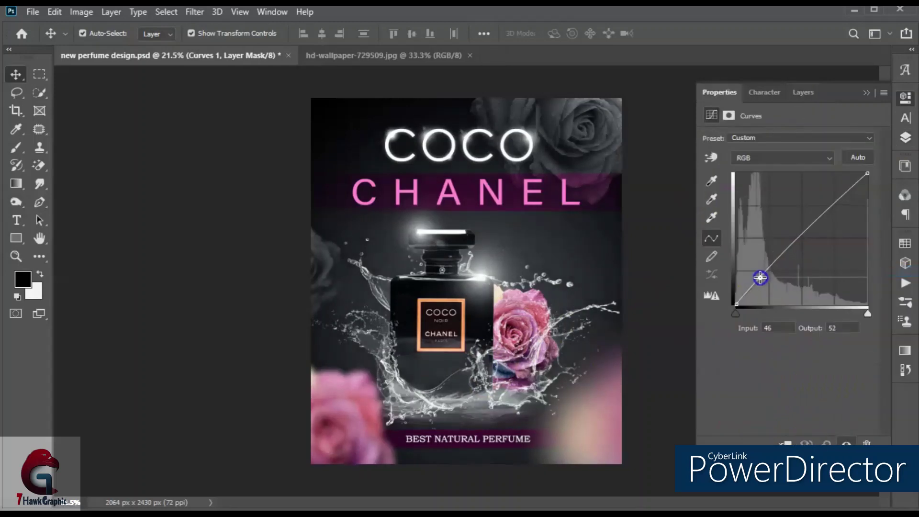
{"action": "left_click_drag", "start_coordinate": [815, 220], "coordinate": [837, 214]}
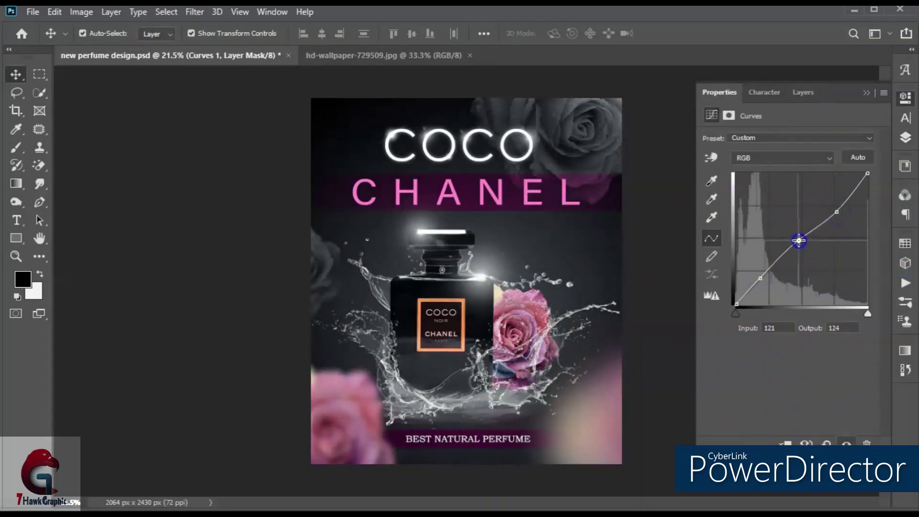
{"action": "left_click", "coordinate": [766, 158]}
{"action": "left_click", "coordinate": [764, 205]}
{"action": "left_click", "coordinate": [770, 277]}
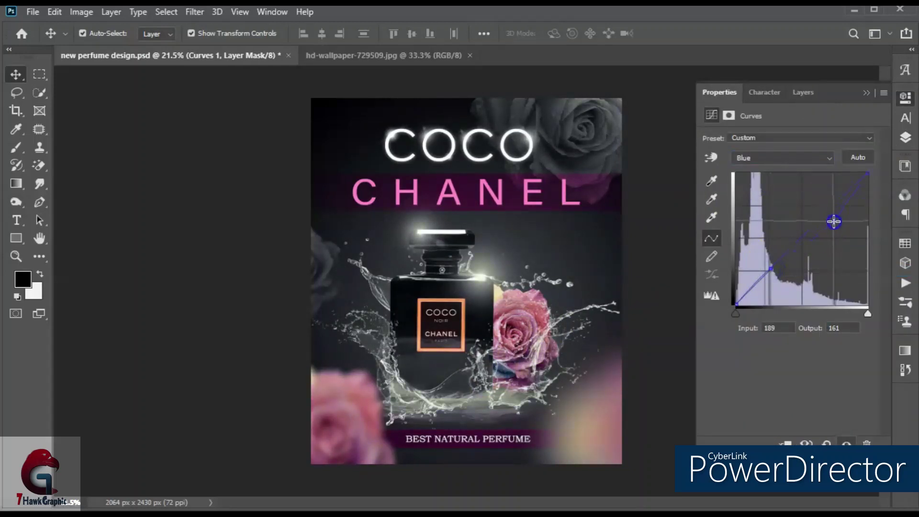
- Raise the upper red curve, then toggle Curves 1 to compare before and after
{"action": "left_click", "coordinate": [780, 158]}
{"action": "left_click", "coordinate": [766, 172]}
{"action": "left_click", "coordinate": [774, 260]}
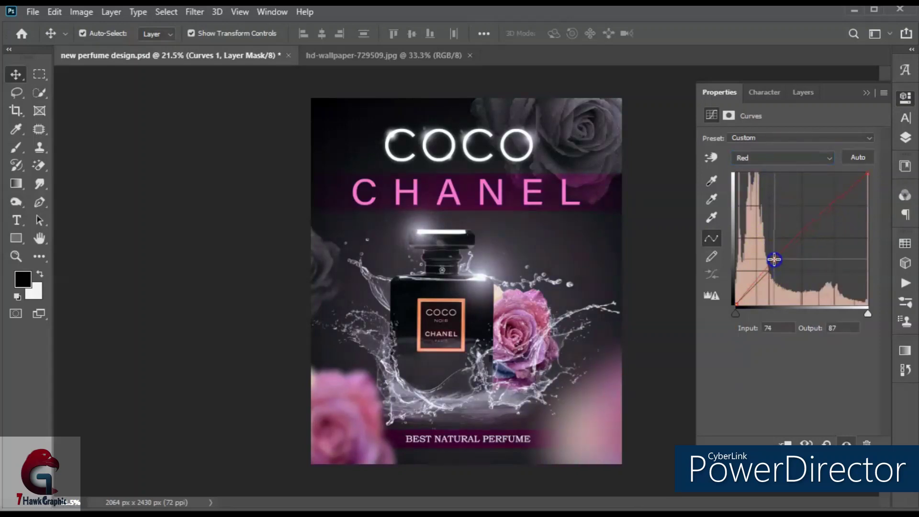
{"action": "mouse_move", "coordinate": [829, 203]}
{"action": "left_mouse_down"}
{"action": "mouse_move", "coordinate": [841, 214]}
{"action": "mouse_move", "coordinate": [838, 200]}
{"action": "left_mouse_up"}
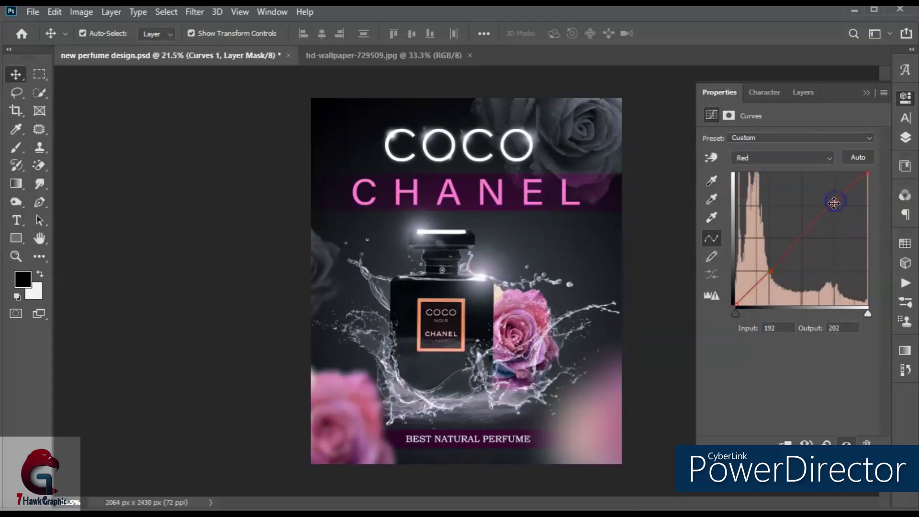
{"action": "left_click", "coordinate": [803, 92]}
{"action": "left_click", "coordinate": [707, 199]}
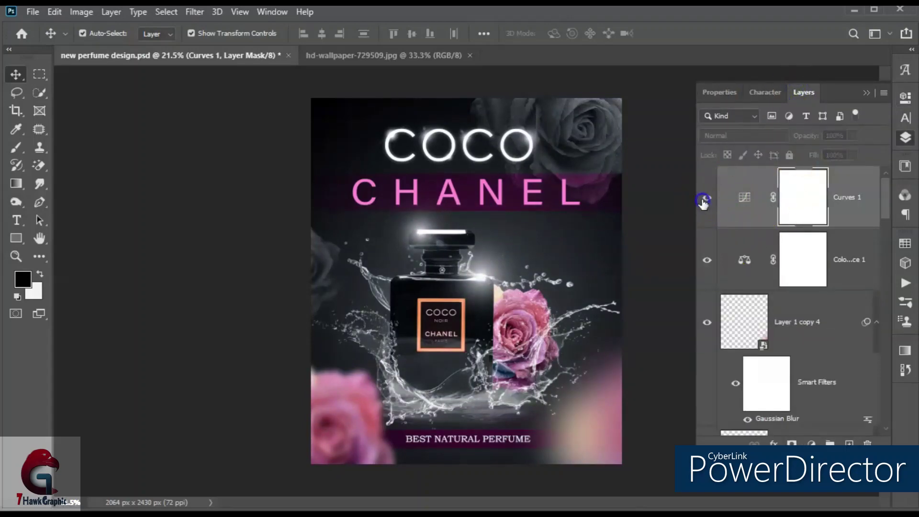
{"action": "scroll", "coordinate": [529, 342], "scroll_direction": "up", "scroll_amount": 1}
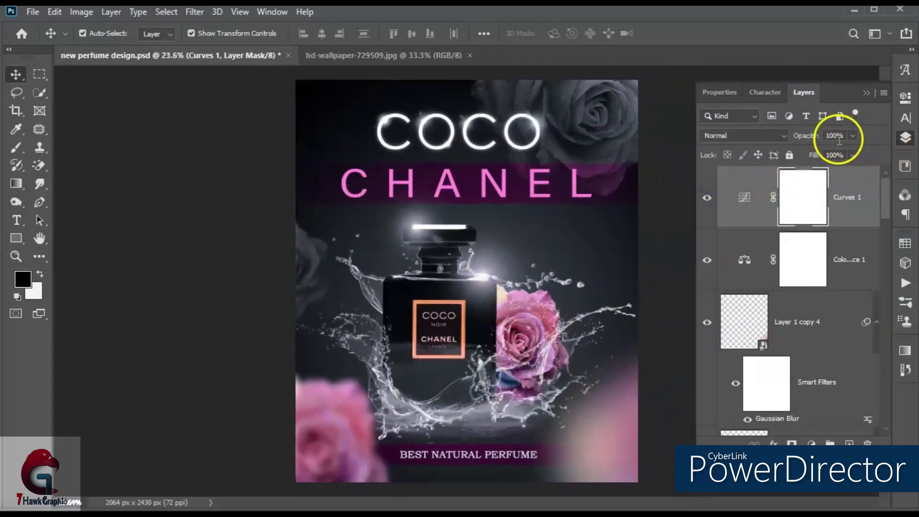
- Set Curves 1 opacity to 71% and add a Vibrance layer at +100
{"action": "left_click", "coordinate": [222, 411]}
{"action": "key", "text": "x"}
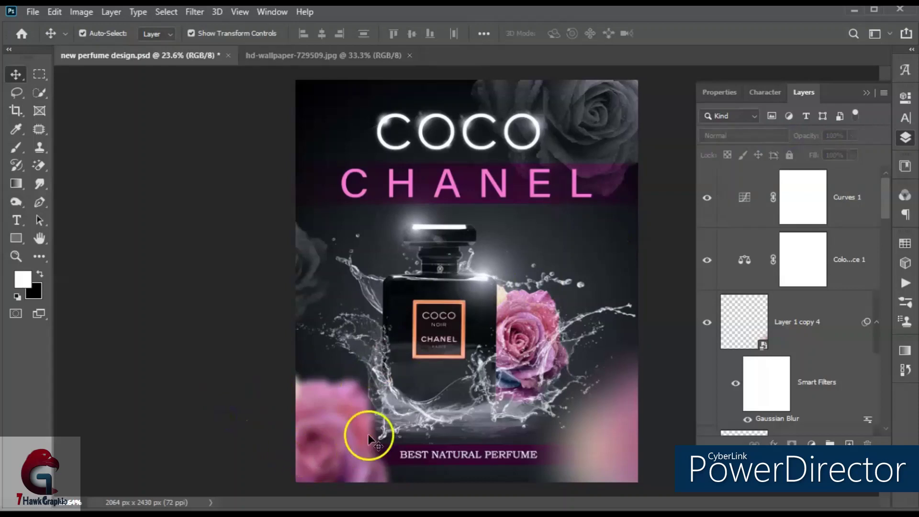
{"action": "left_click", "coordinate": [862, 199]}
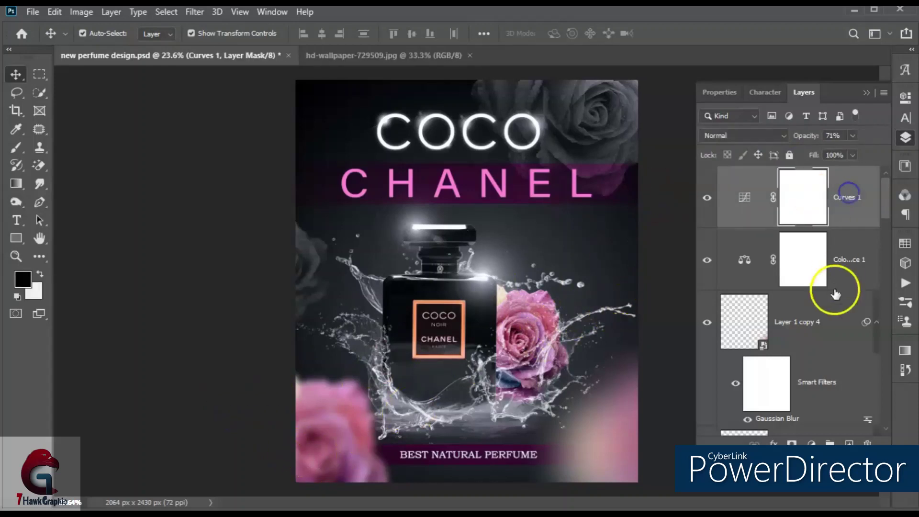
{"action": "left_click", "coordinate": [811, 443]}
{"action": "left_click", "coordinate": [837, 292]}
{"action": "mouse_move", "coordinate": [788, 153]}
{"action": "left_mouse_down"}
{"action": "mouse_move", "coordinate": [716, 156]}
{"action": "mouse_move", "coordinate": [883, 168]}
{"action": "mouse_move", "coordinate": [773, 153]}
{"action": "mouse_move", "coordinate": [839, 177]}
{"action": "left_mouse_up"}
{"action": "left_click", "coordinate": [804, 93]}
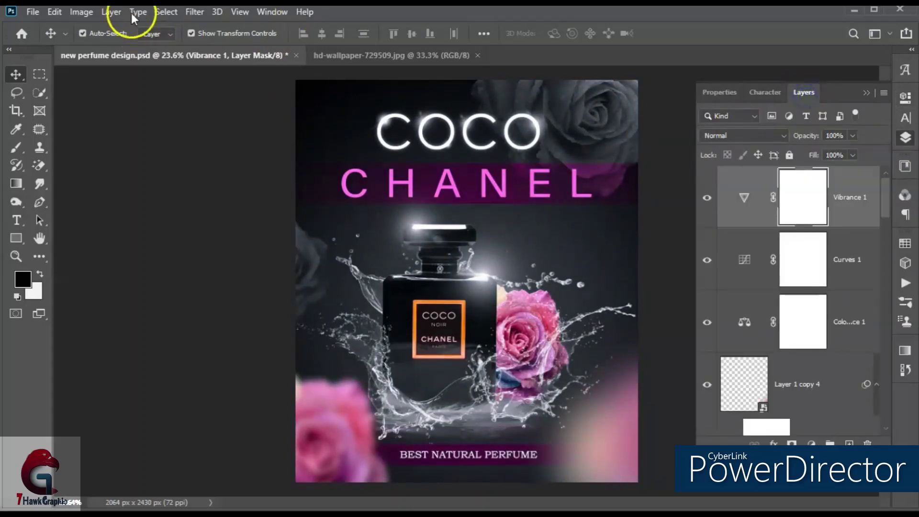
- Invert the Vibrance mask and paint soft white spots onto it with the Brush
{"action": "left_click", "coordinate": [71, 20]}
{"action": "left_click", "coordinate": [255, 205]}
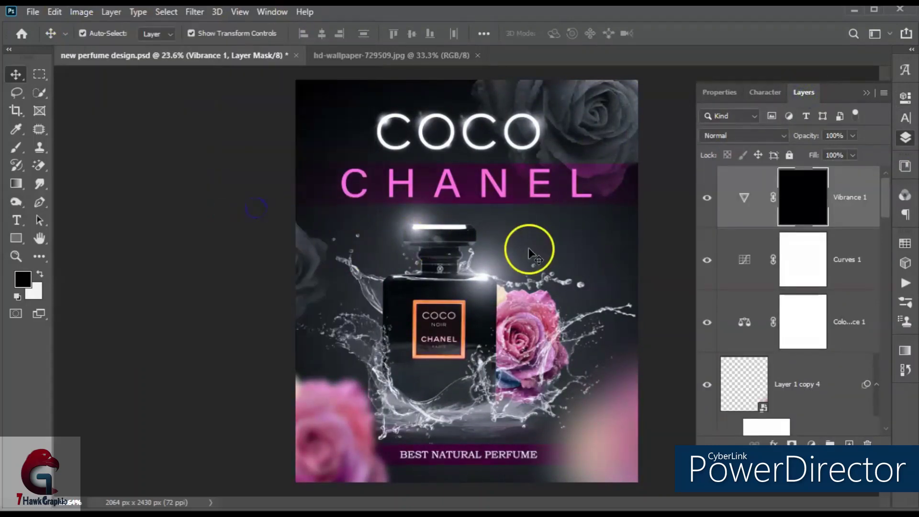
{"action": "left_click", "coordinate": [17, 145]}
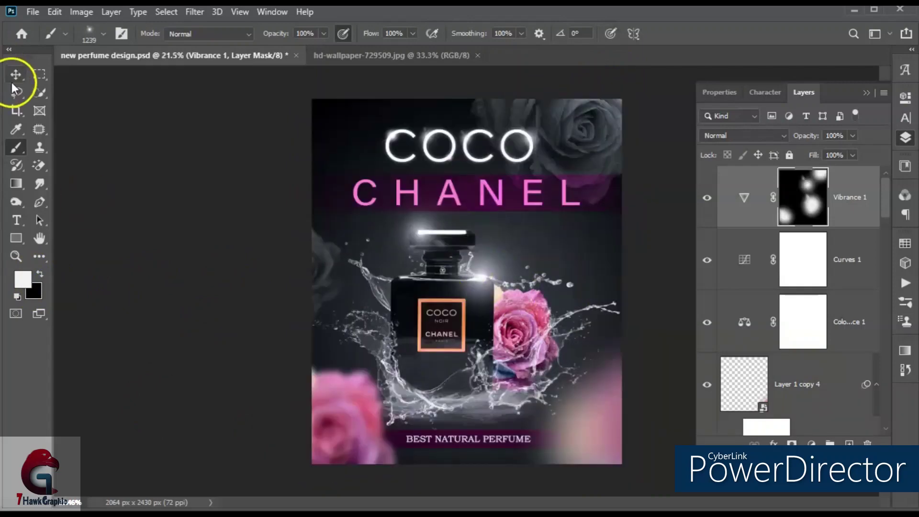
{"action": "left_click", "coordinate": [16, 75]}
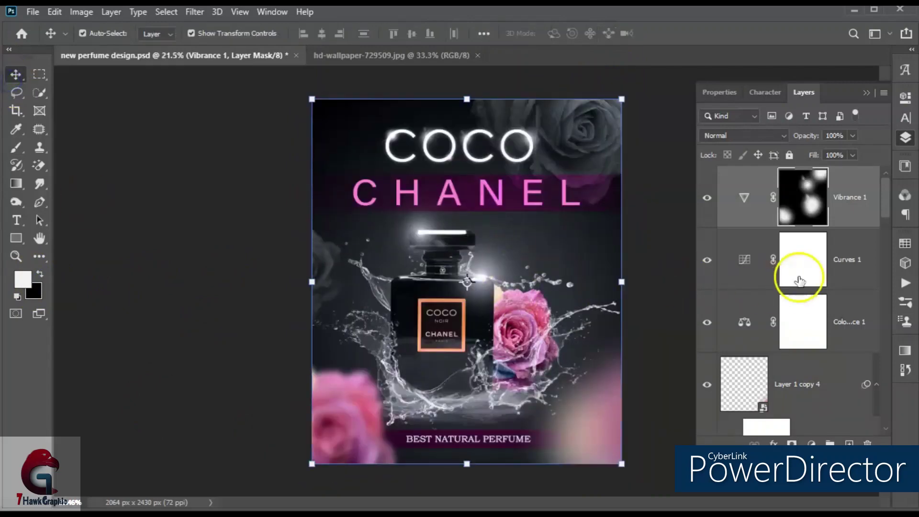
{"action": "left_click", "coordinate": [795, 261]}
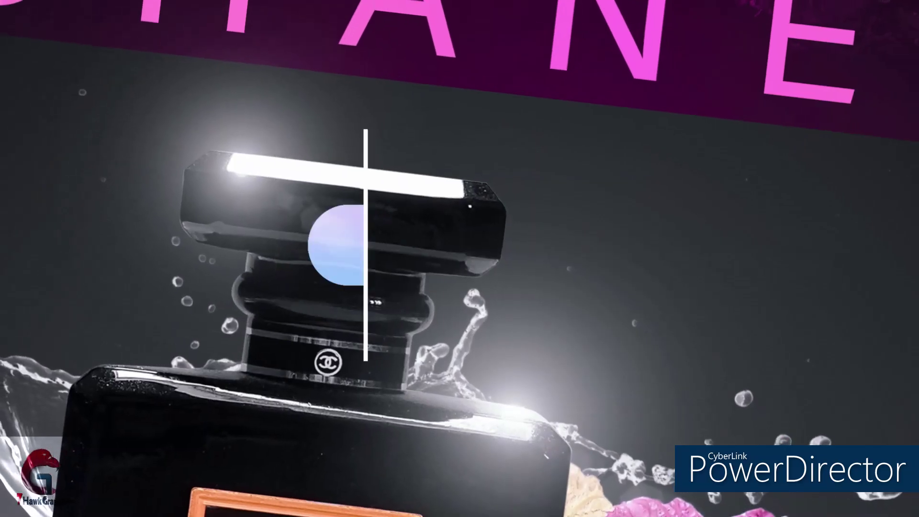